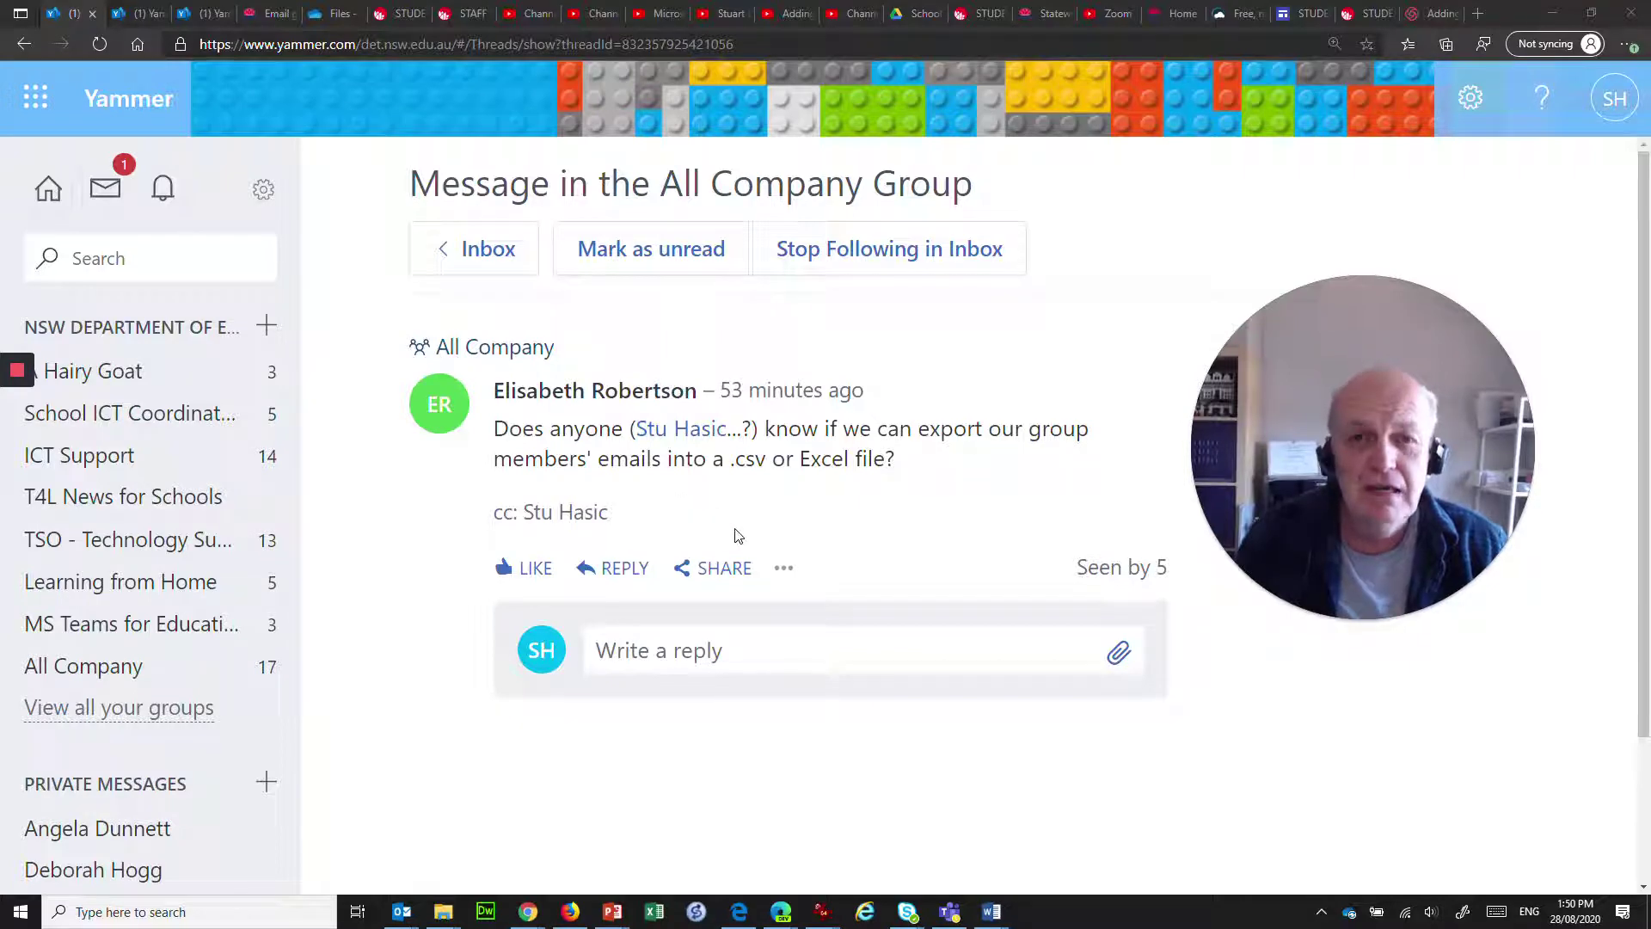
- Read the All Company thread asking whether group members' emails can be exported to CSV or Excel
mouse_move(1278, 441)
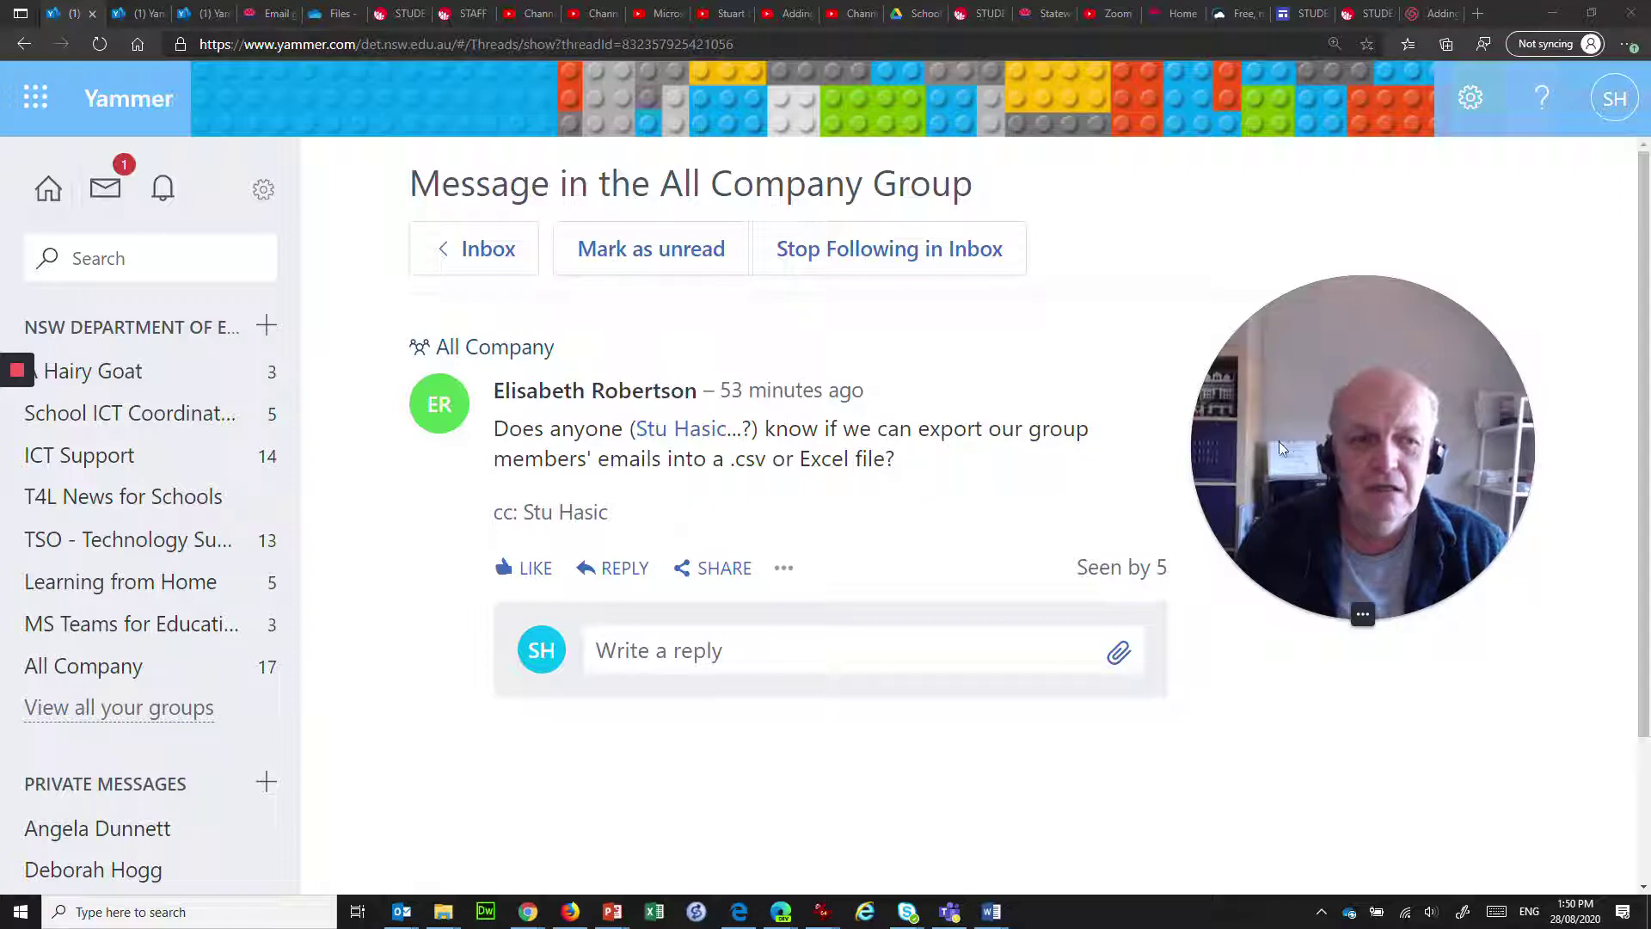
drag(1327, 442, 1280, 605)
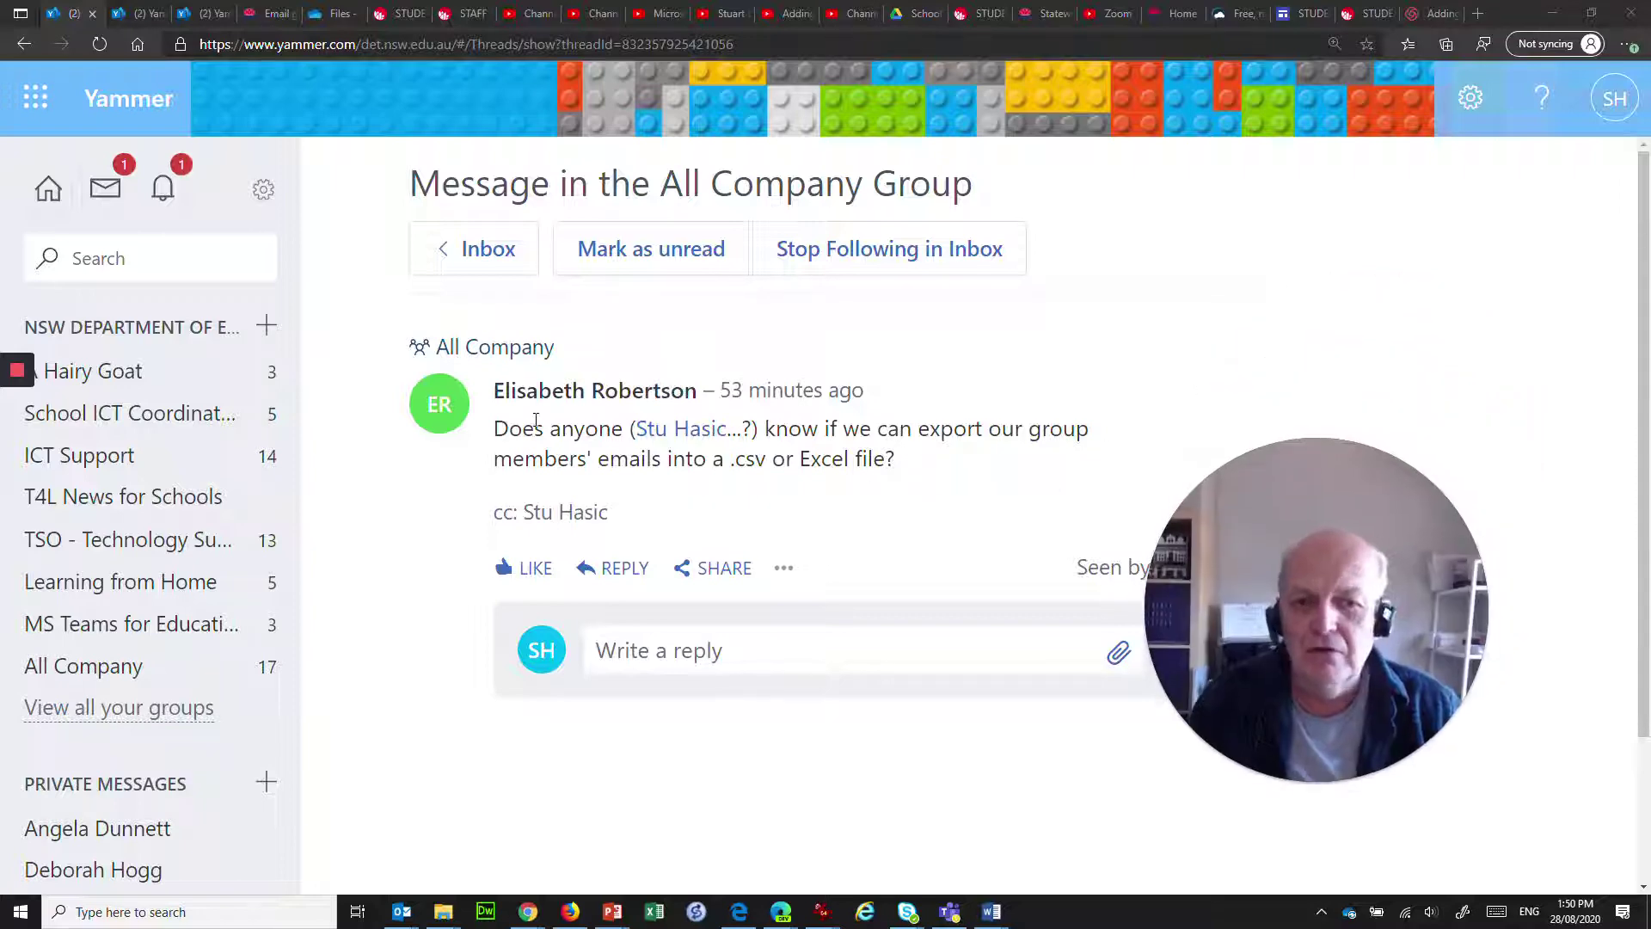
- Open the question poster's Yammer profile and look over her conversations, contact info and groups
click(593, 392)
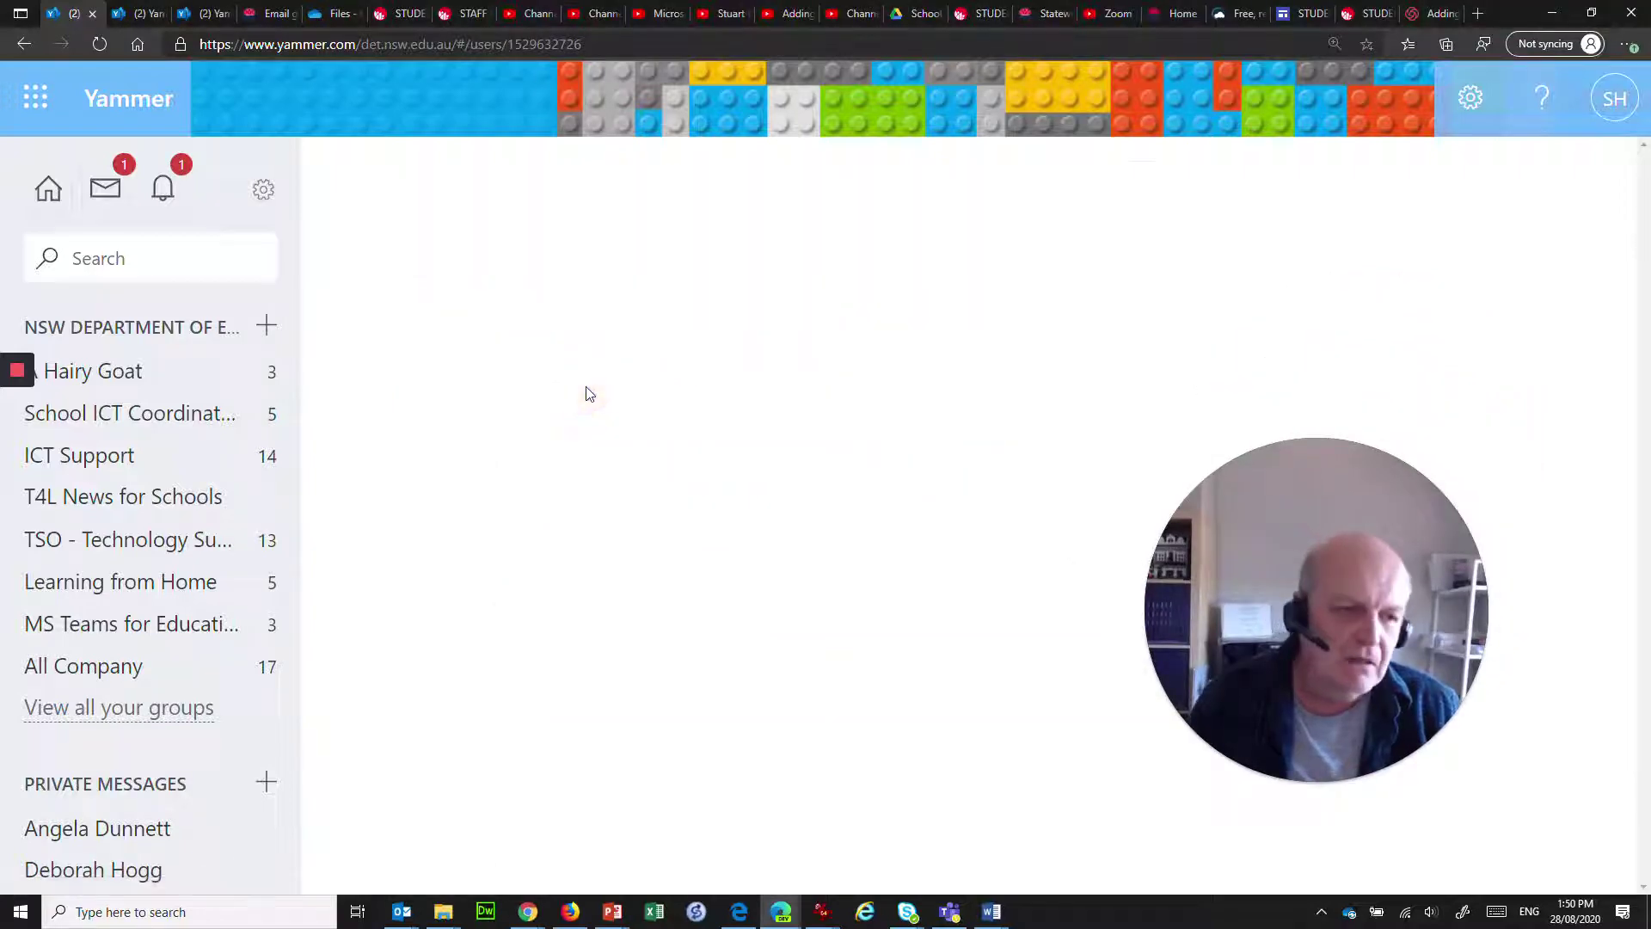
drag(1283, 521, 1241, 552)
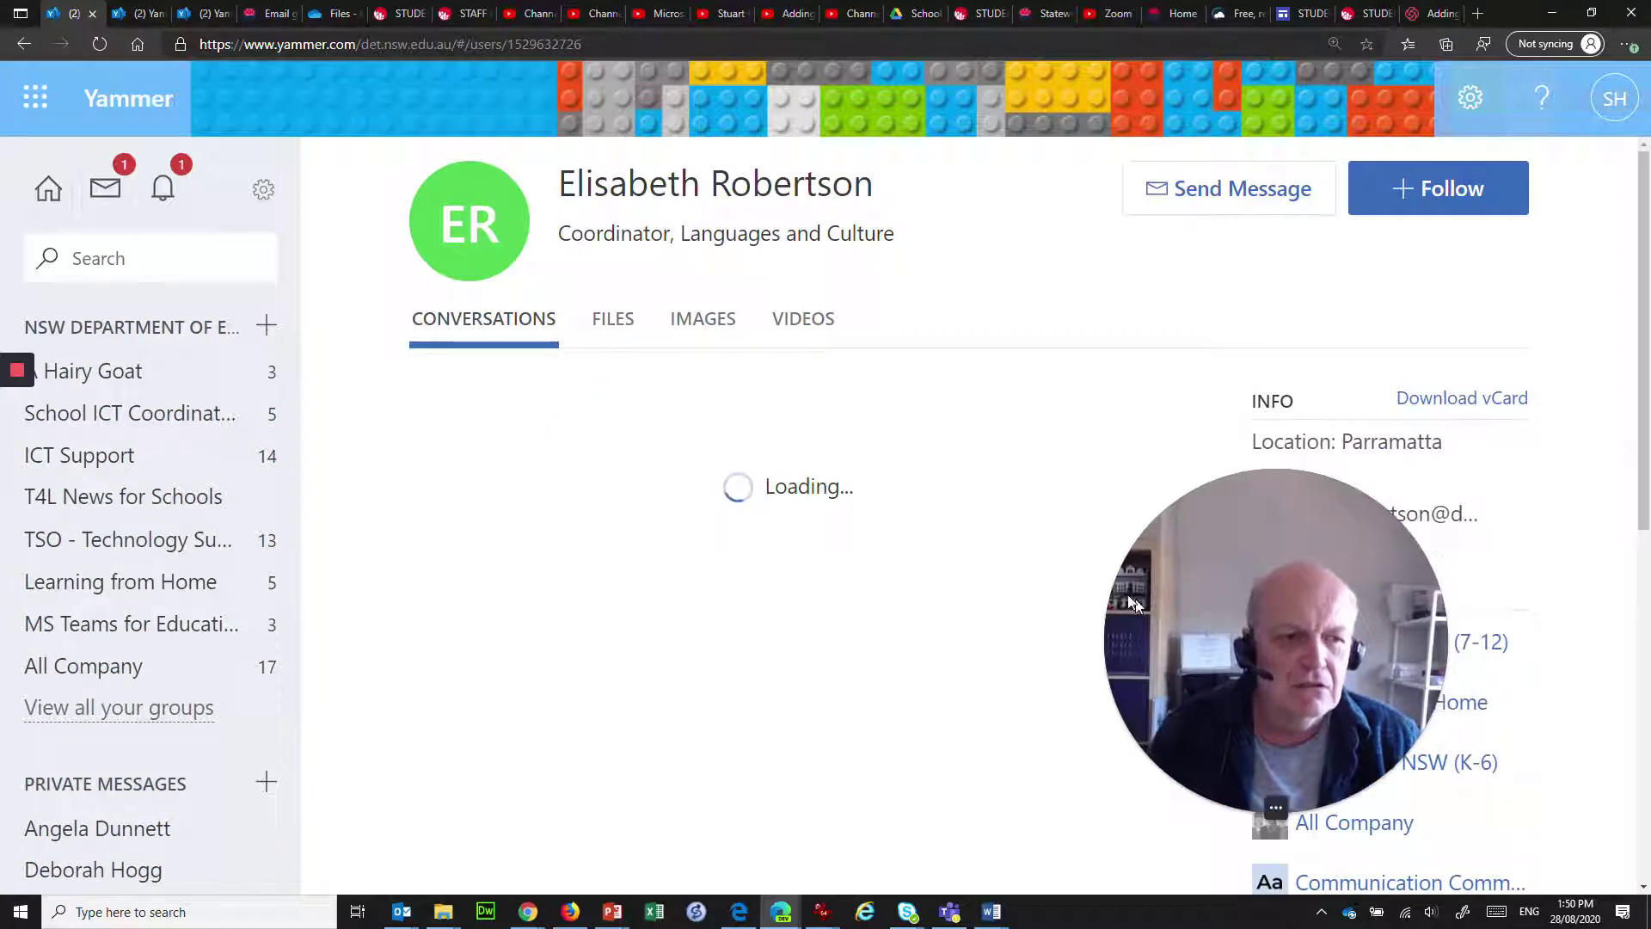
drag(1113, 582, 869, 542)
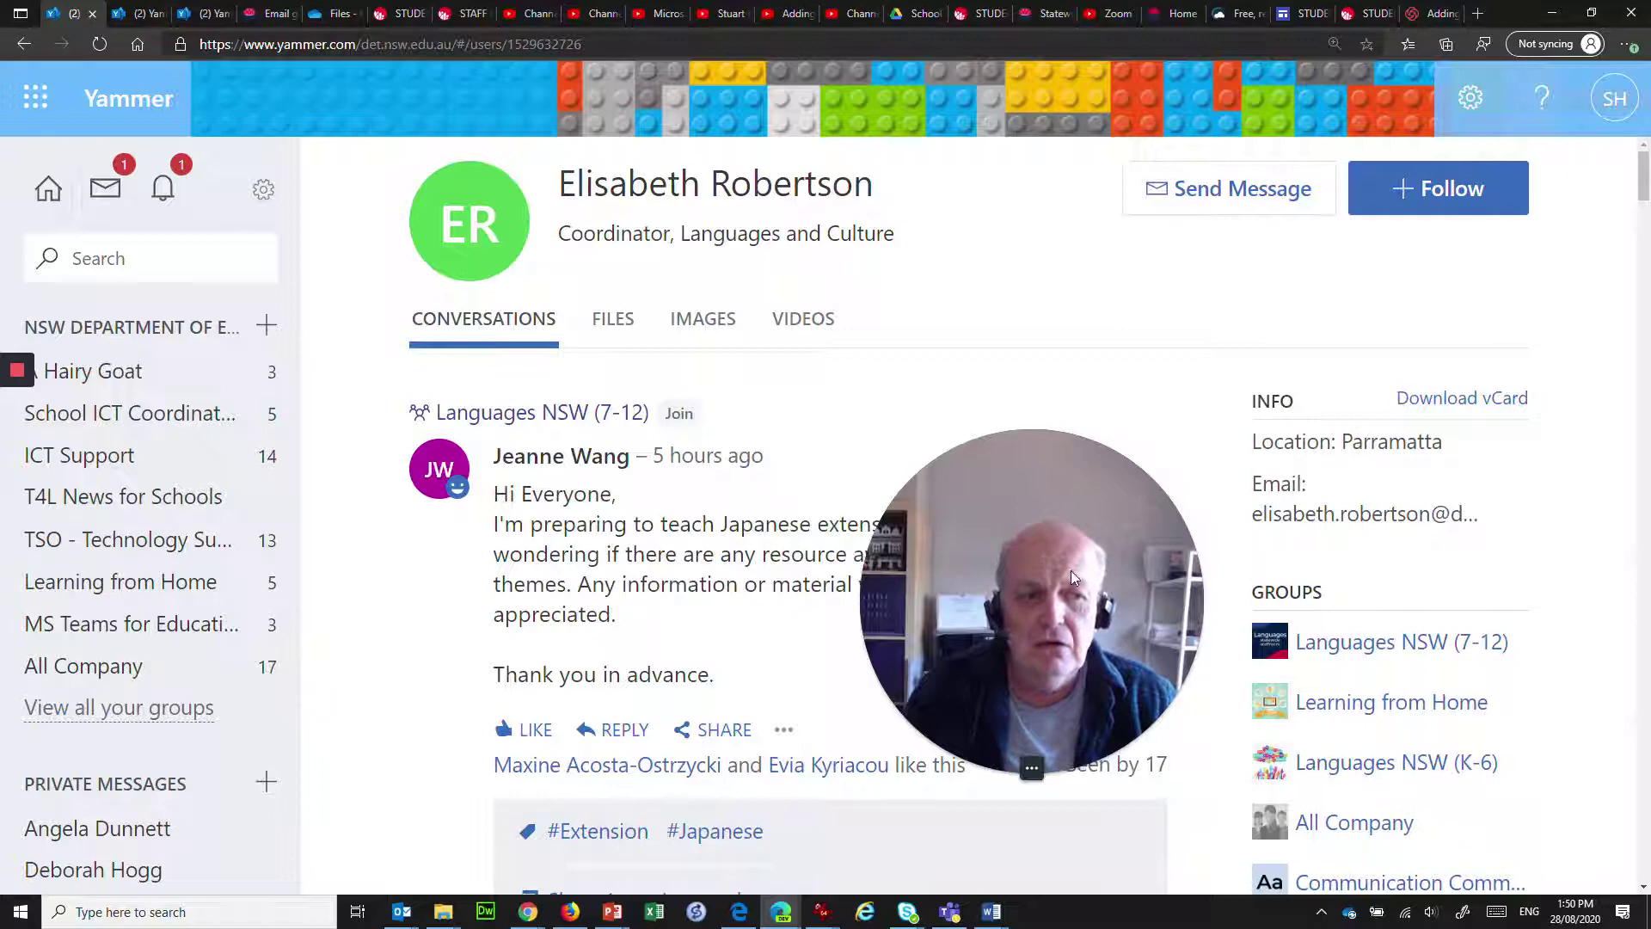
drag(1031, 590, 1348, 493)
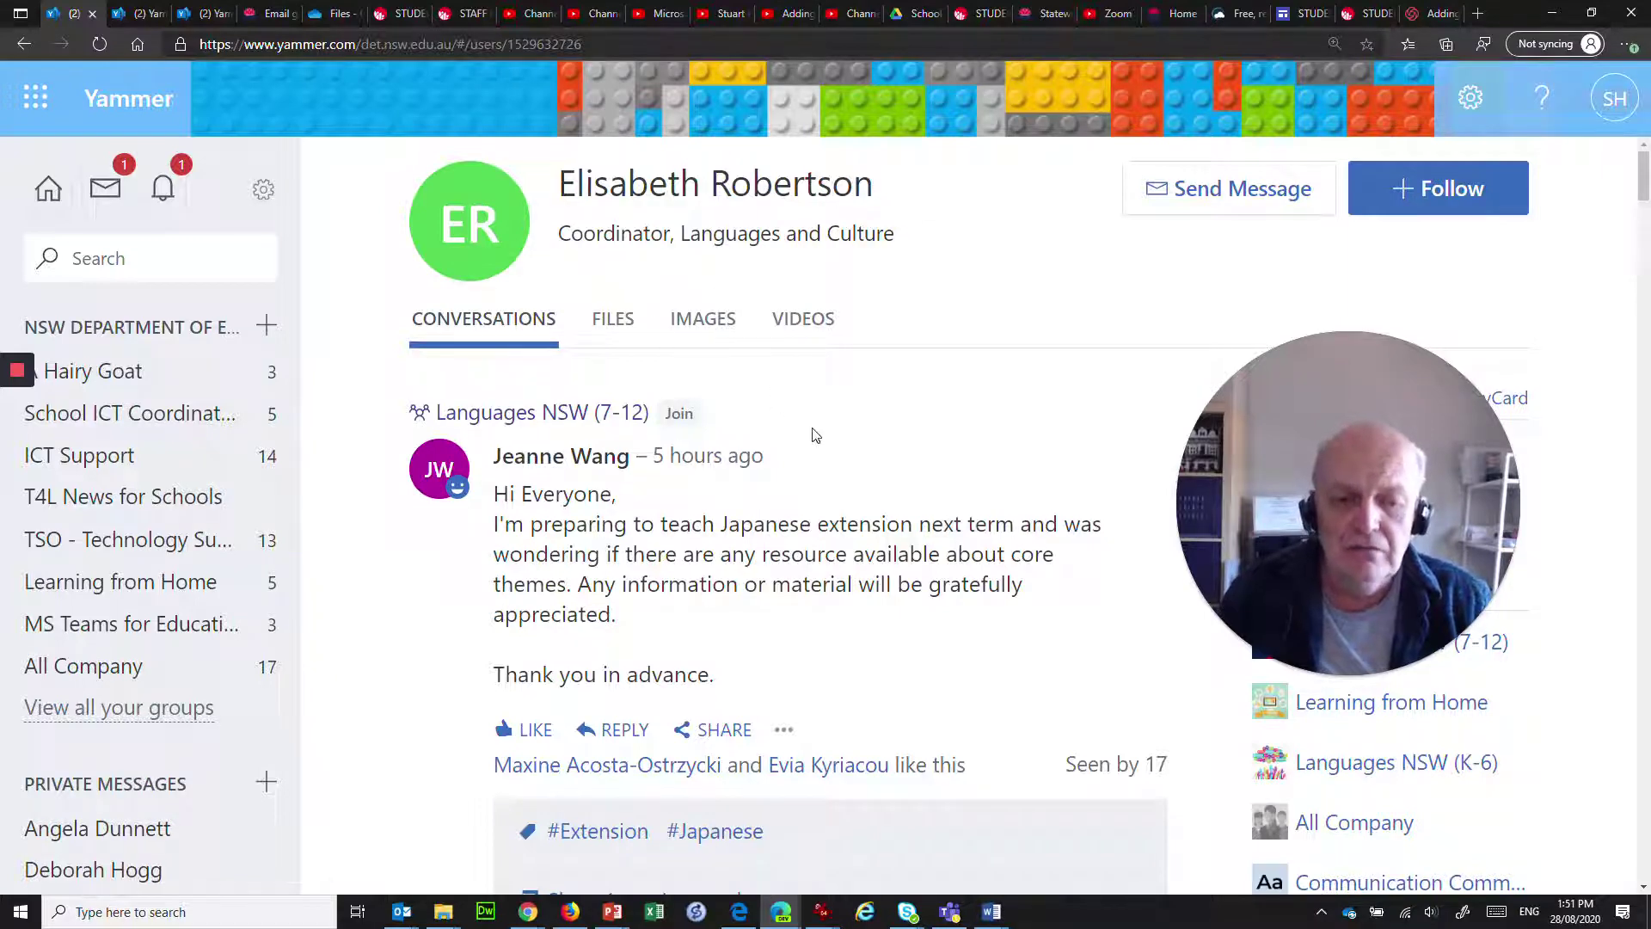
- Start a new Outlook email addressed to Rockdale PS - School.Teacher, chosen from the address book
mouse_move(401, 914)
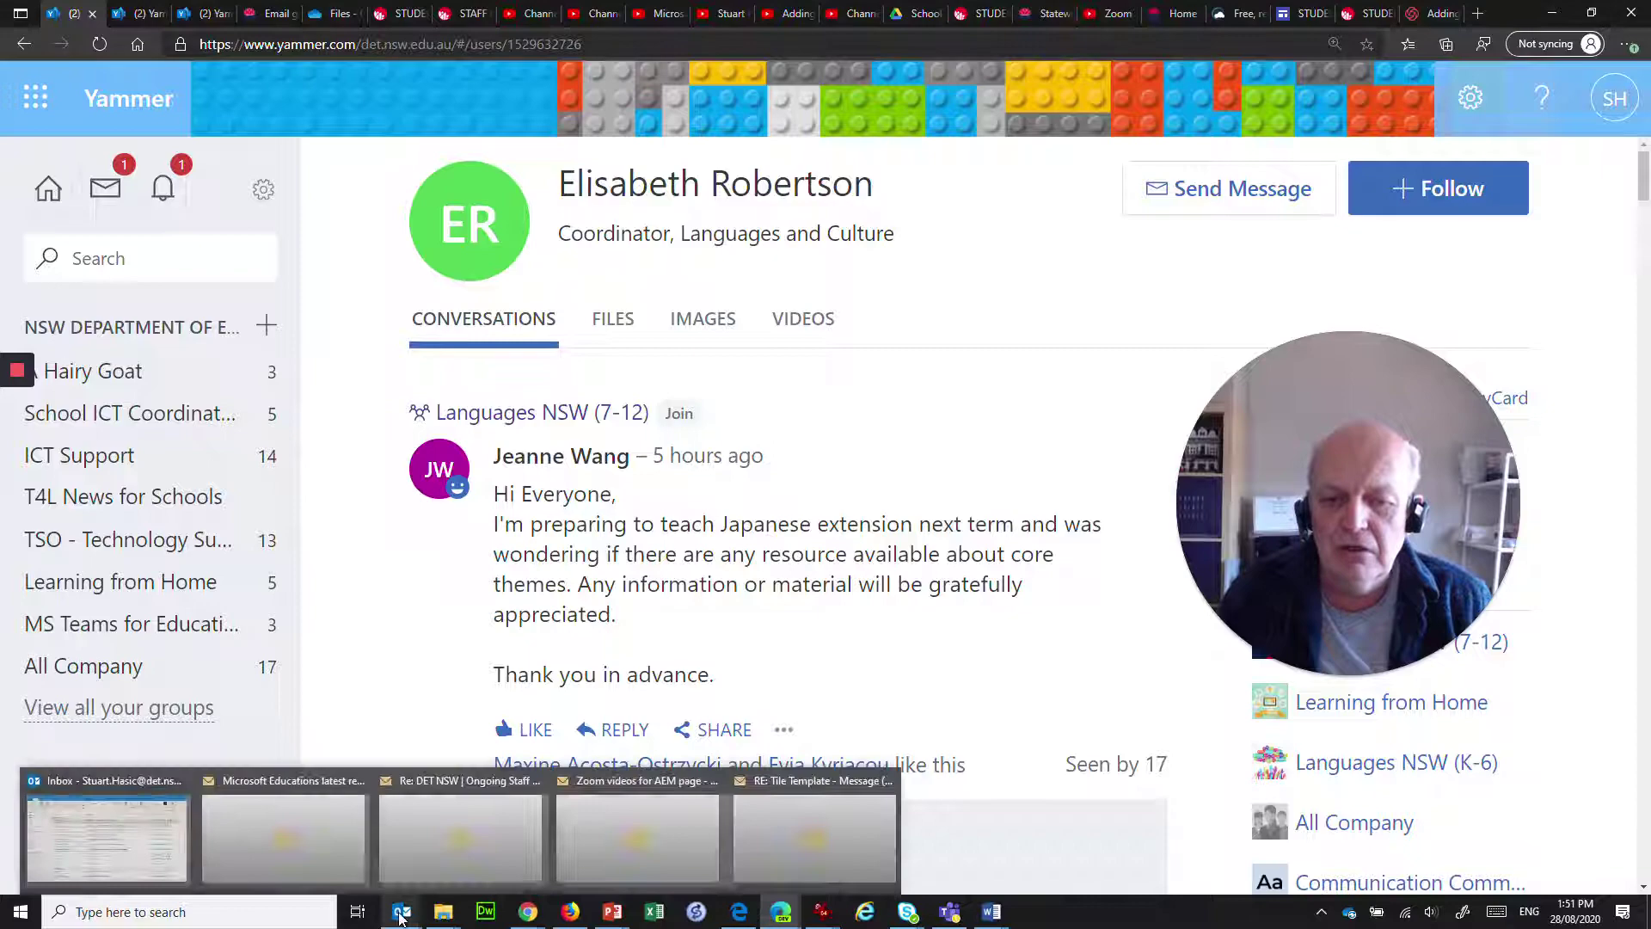
click(129, 829)
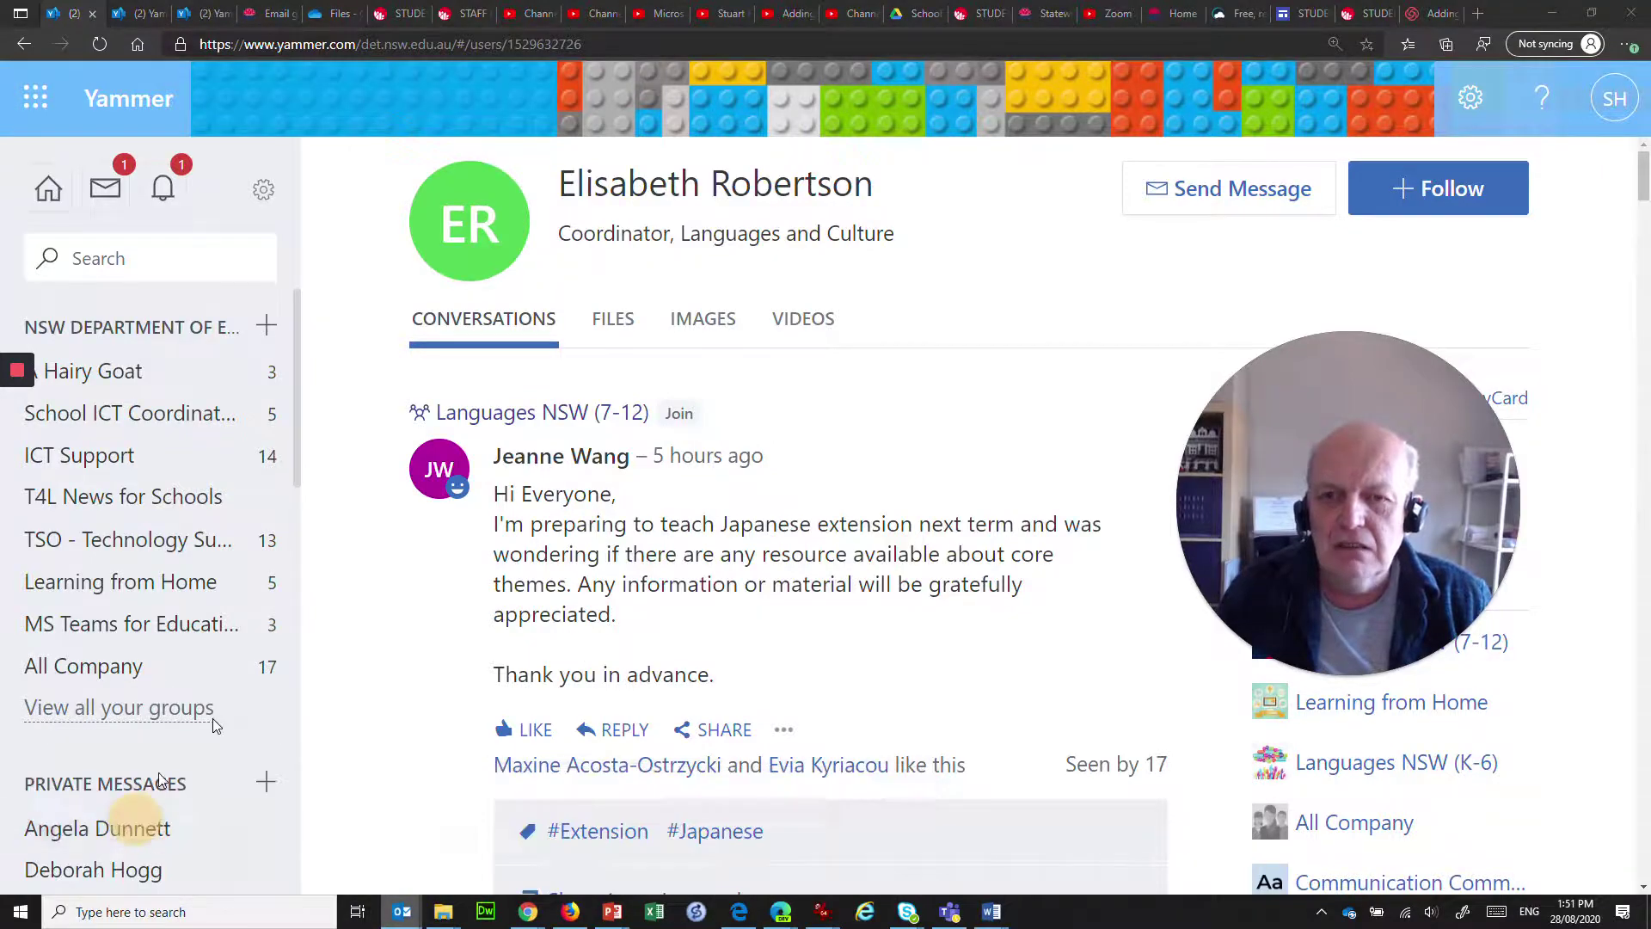
click(29, 96)
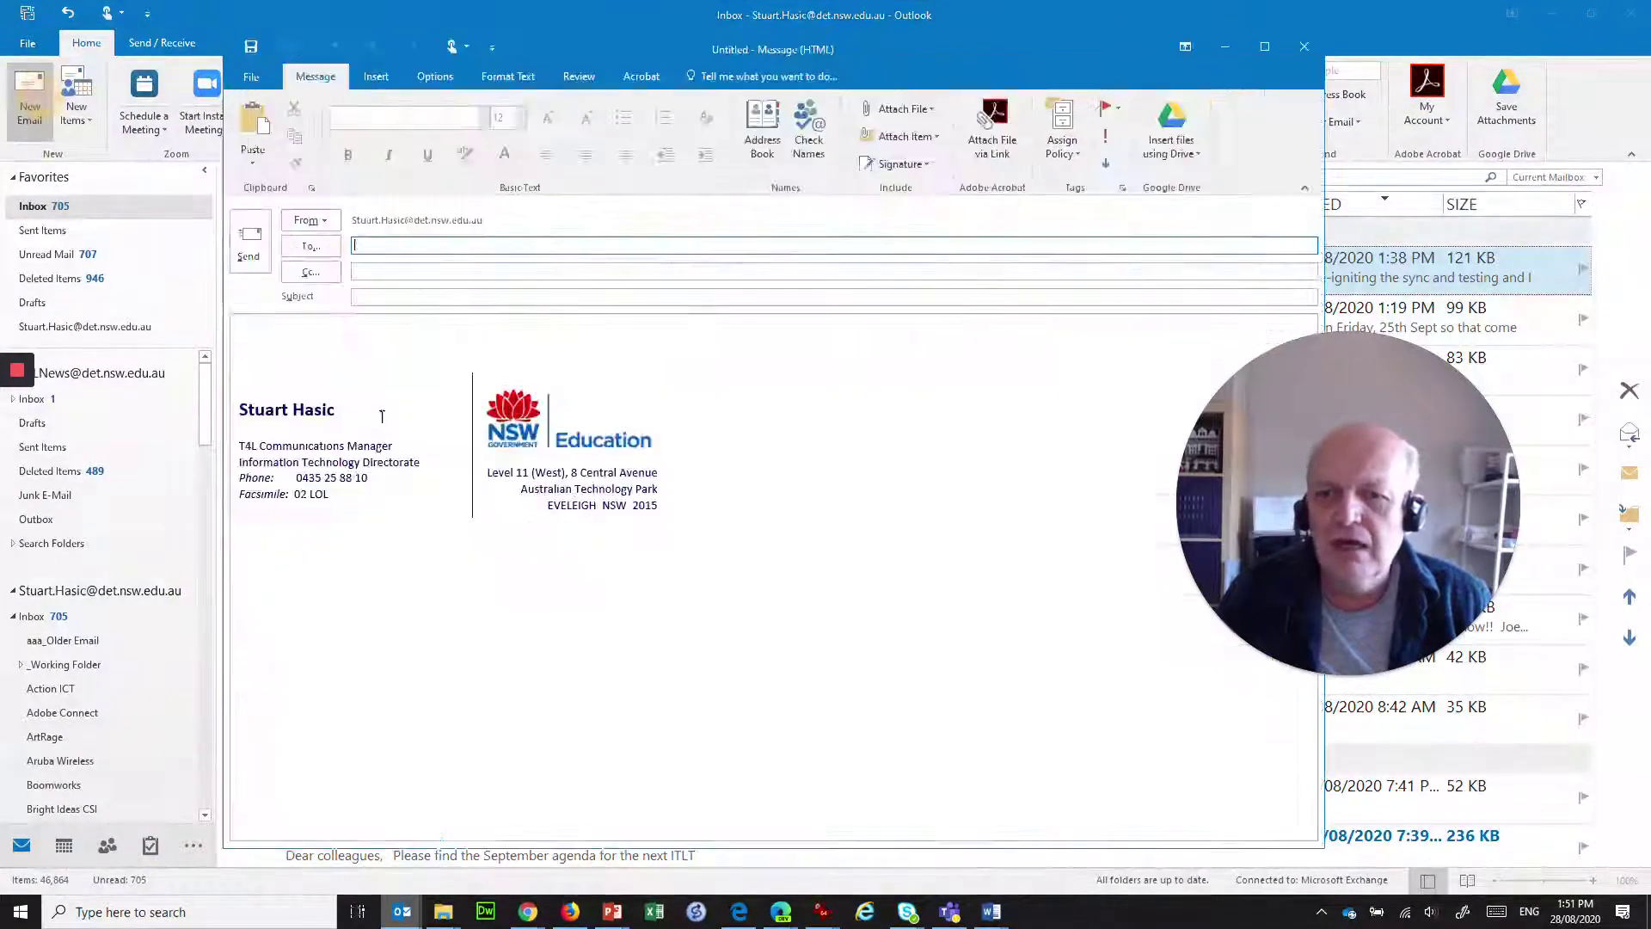
click(327, 248)
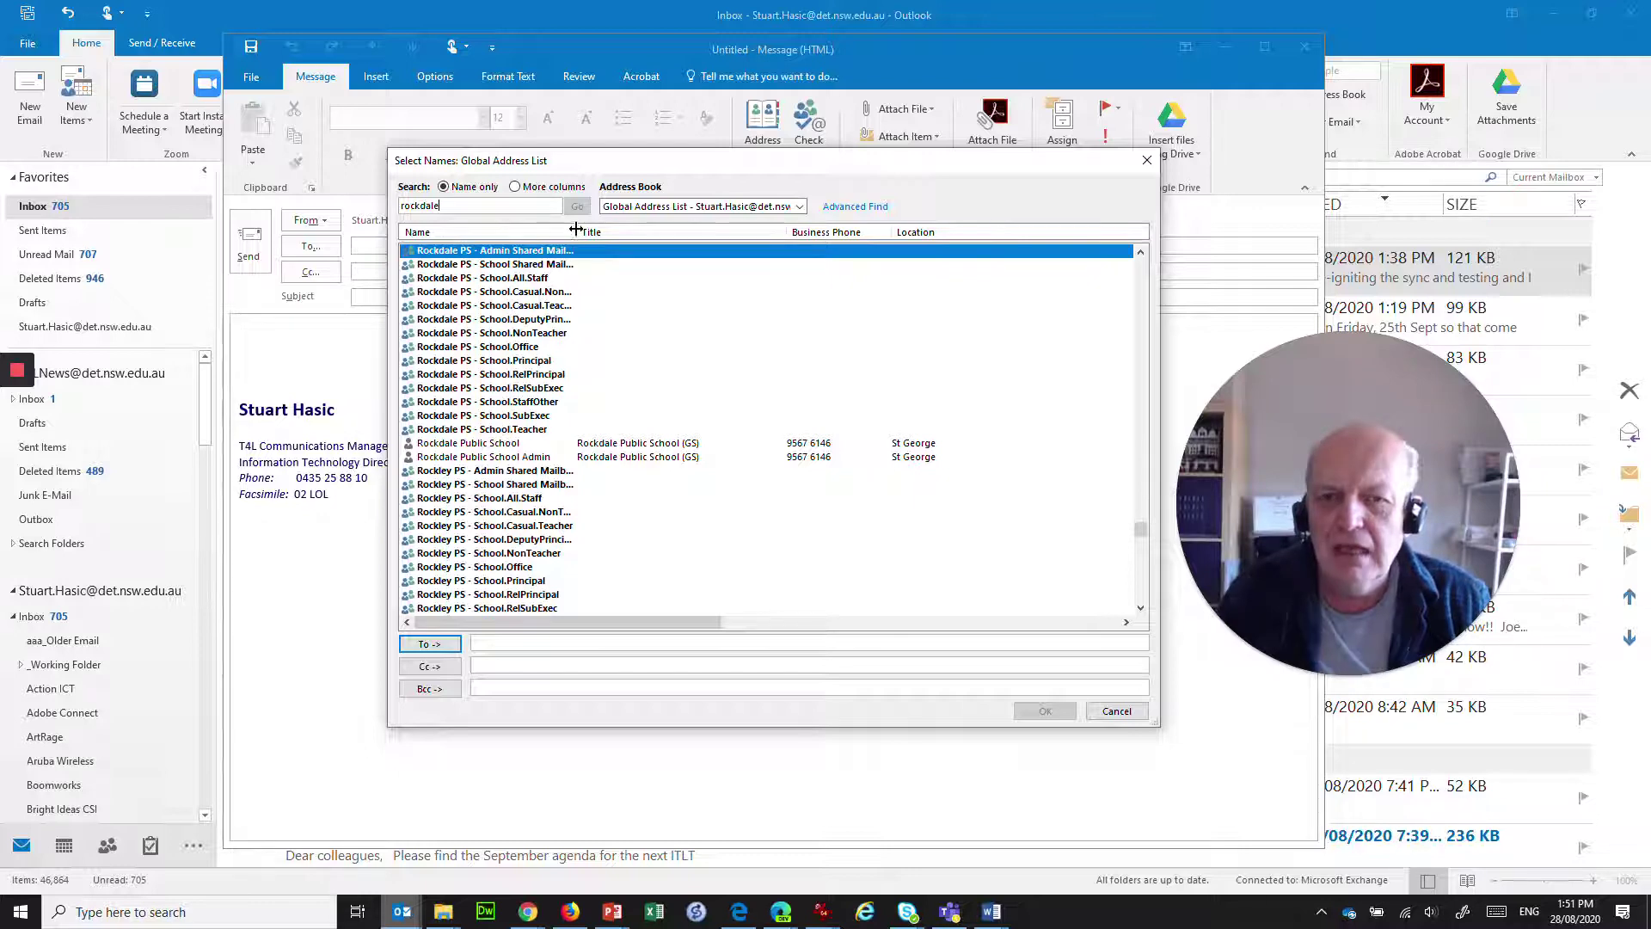
drag(576, 230, 678, 229)
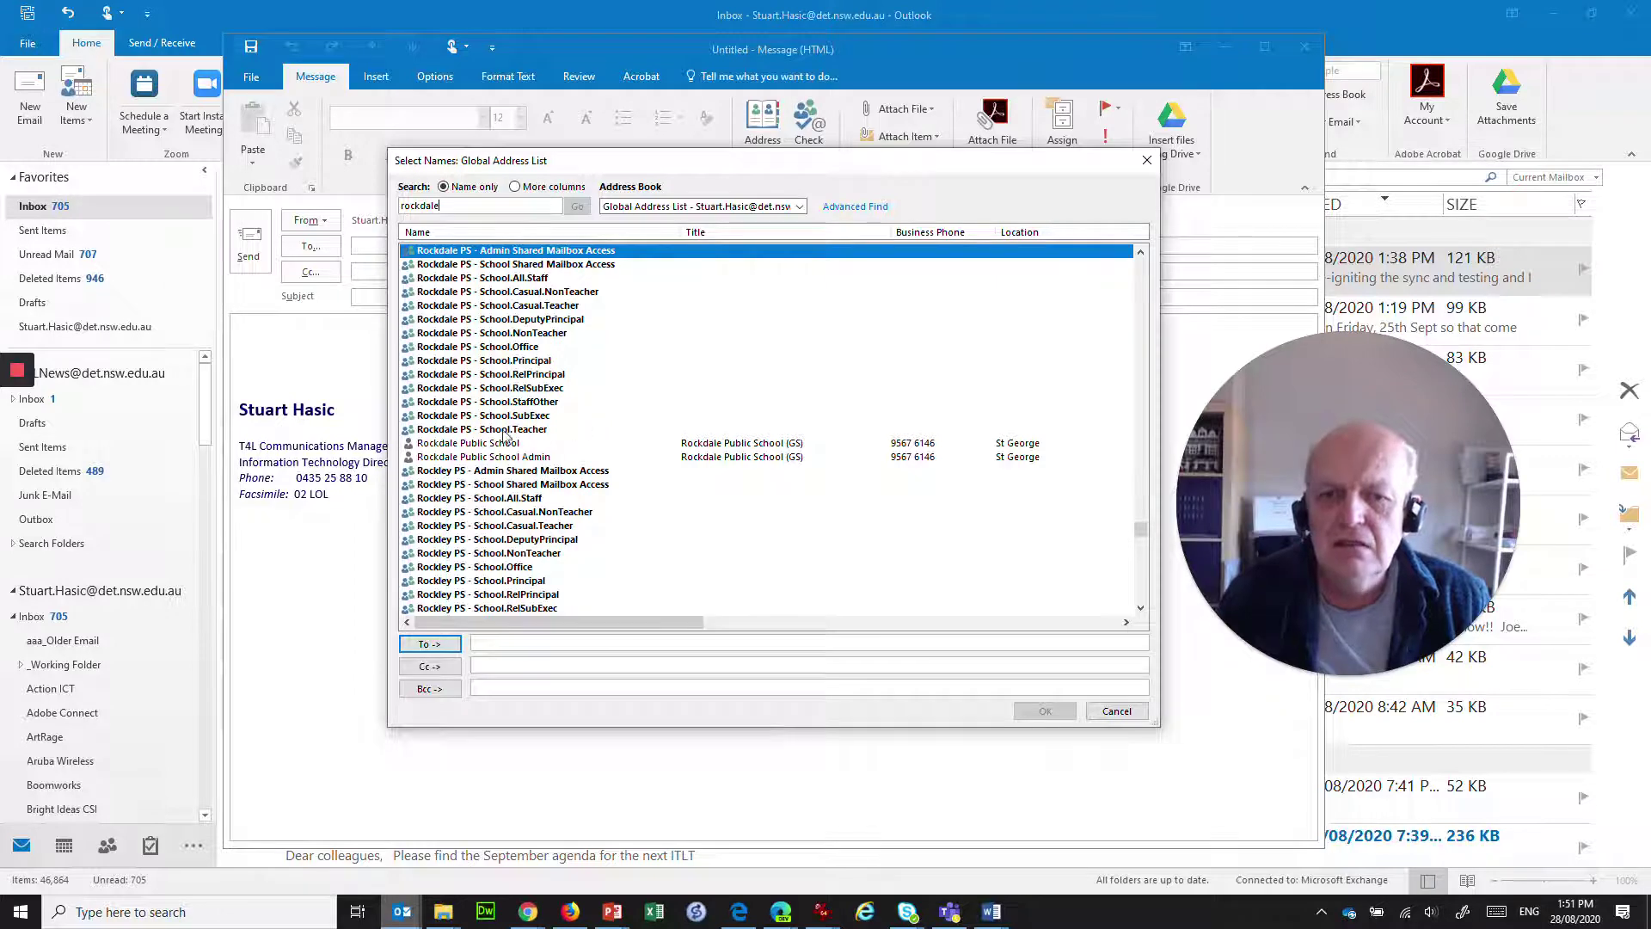
double_click(491, 430)
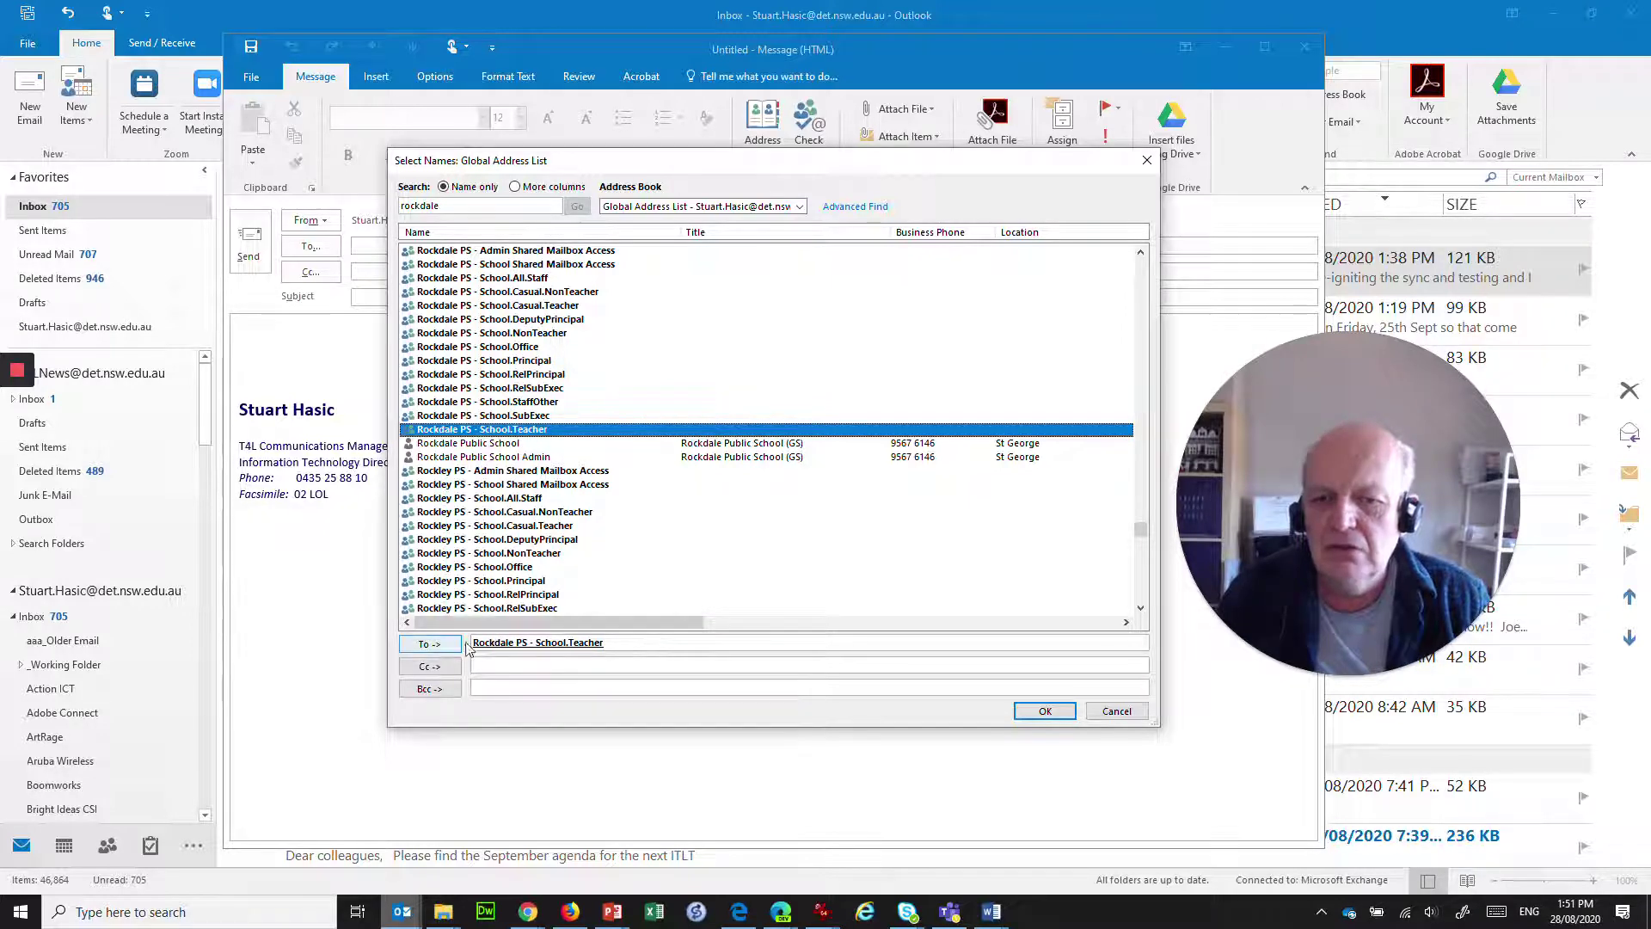
- Confirm the Rockdale PS - School.Teacher recipient and request expanding the list from the To field
click(1045, 711)
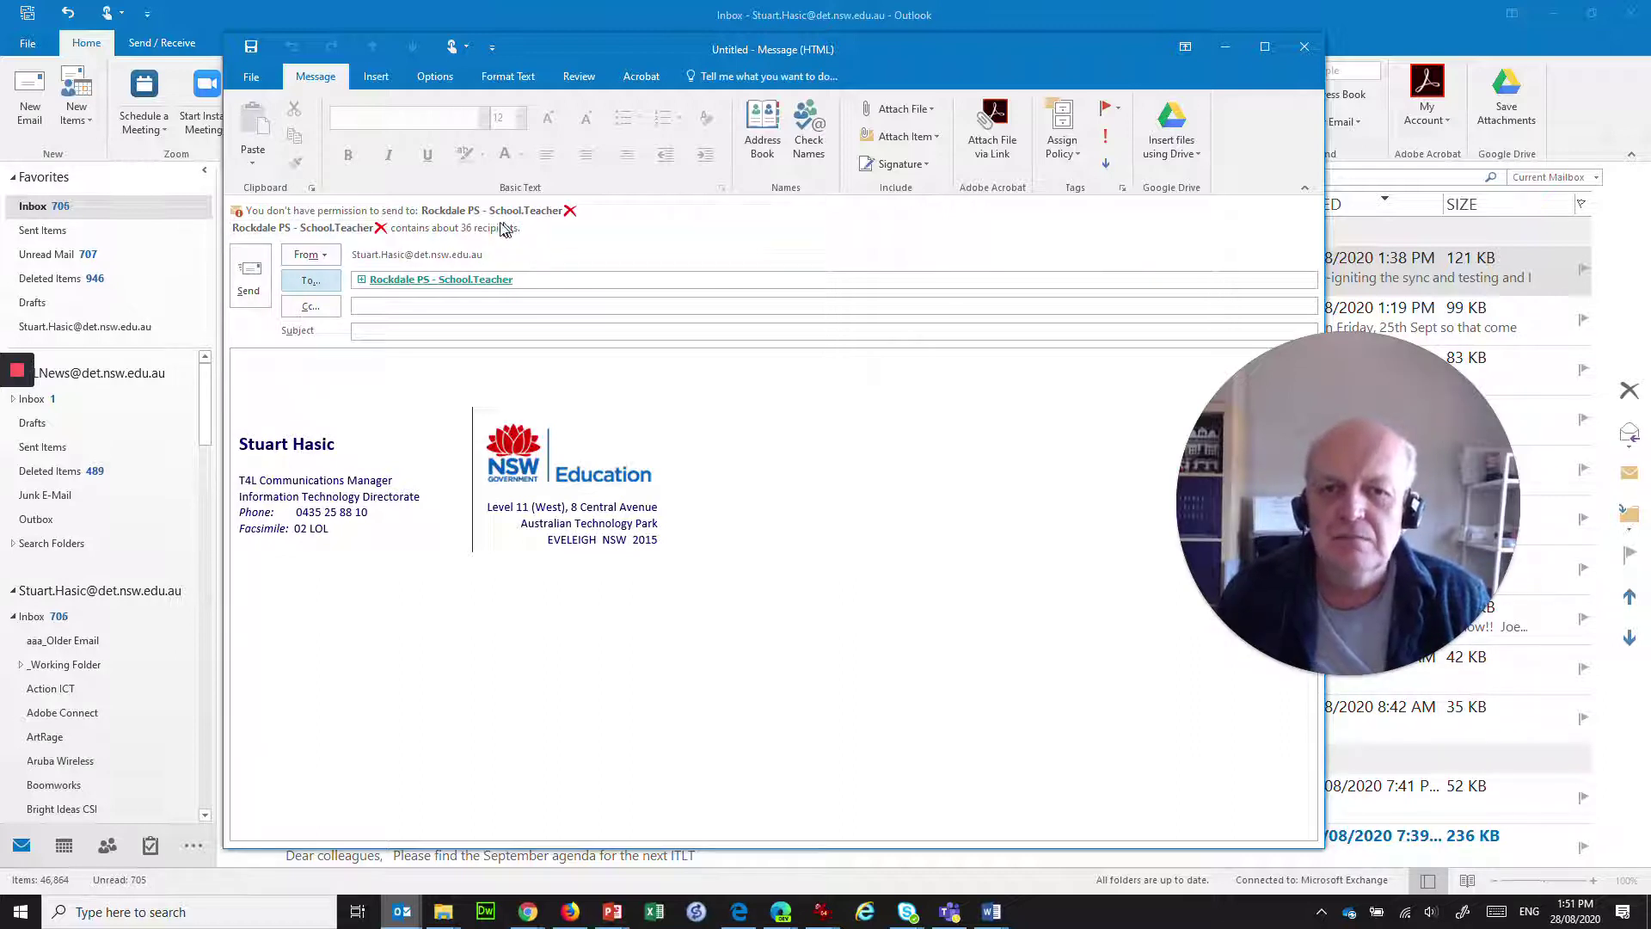
click(362, 280)
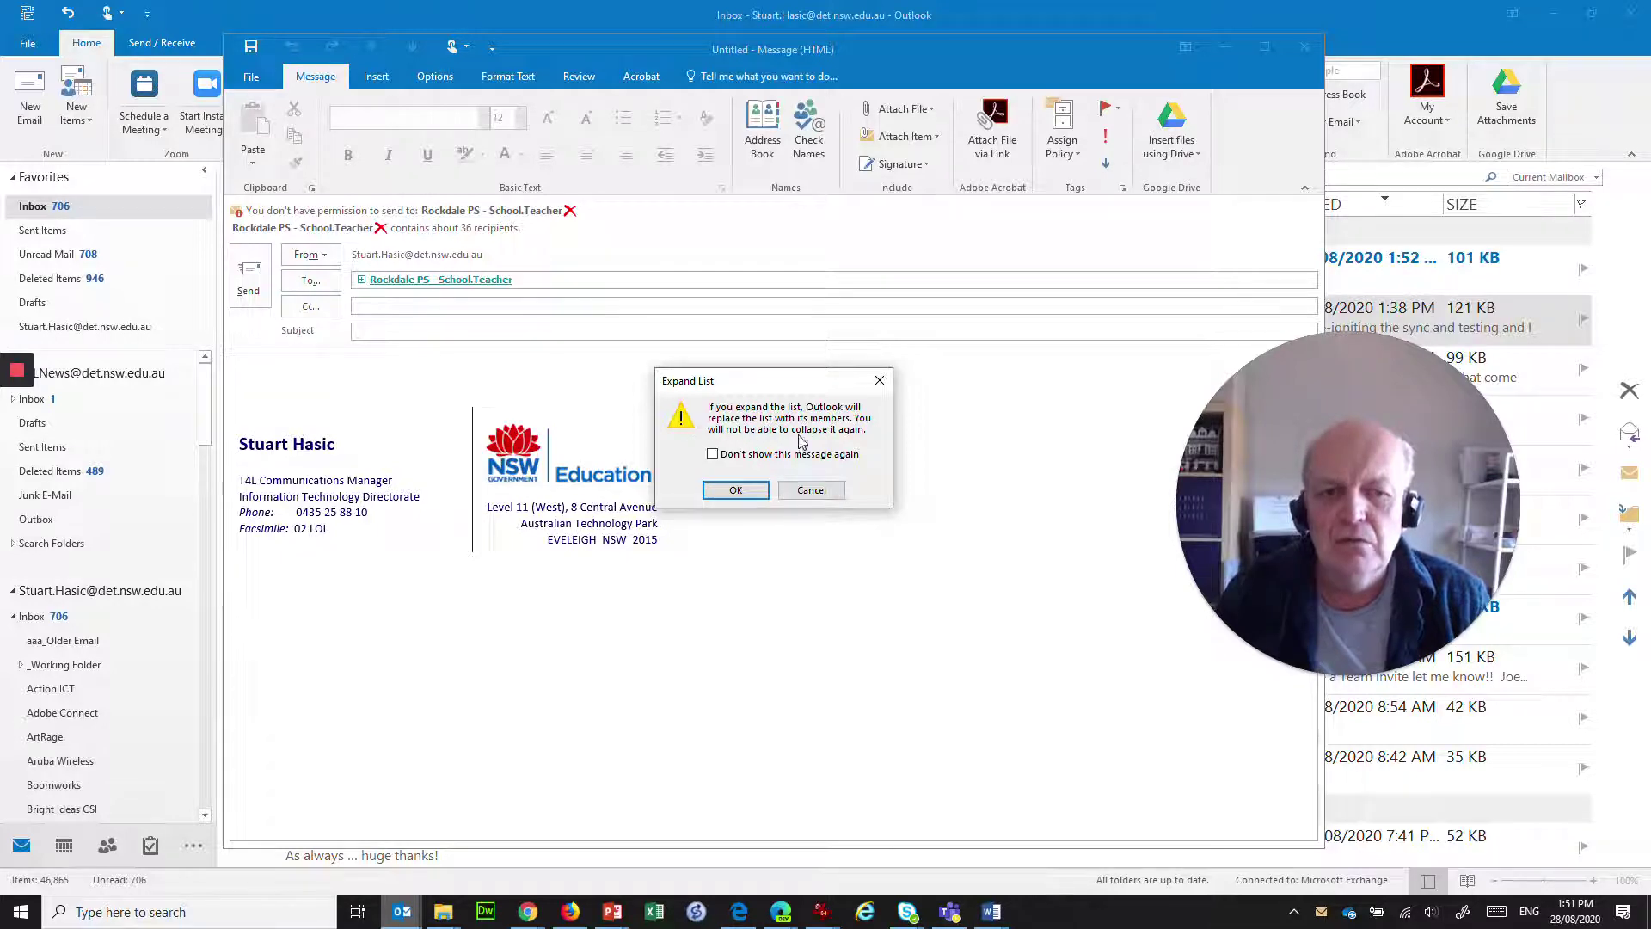
- Expand the group into its roughly 37 individual members and copy the whole recipient list
click(735, 489)
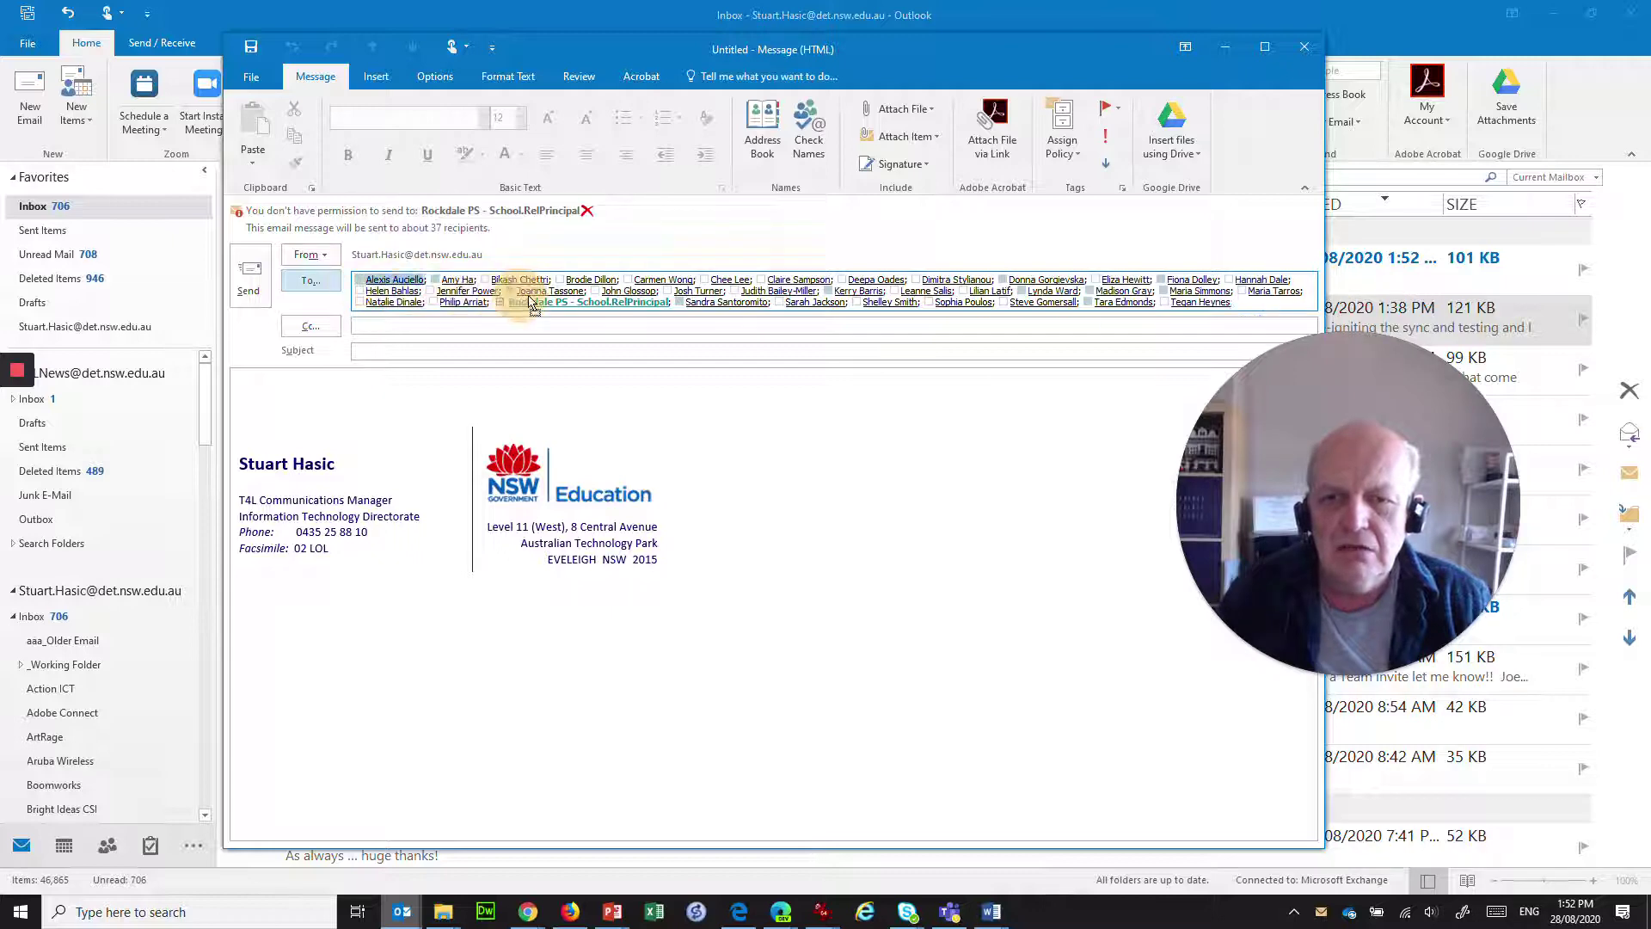
drag(356, 280, 640, 302)
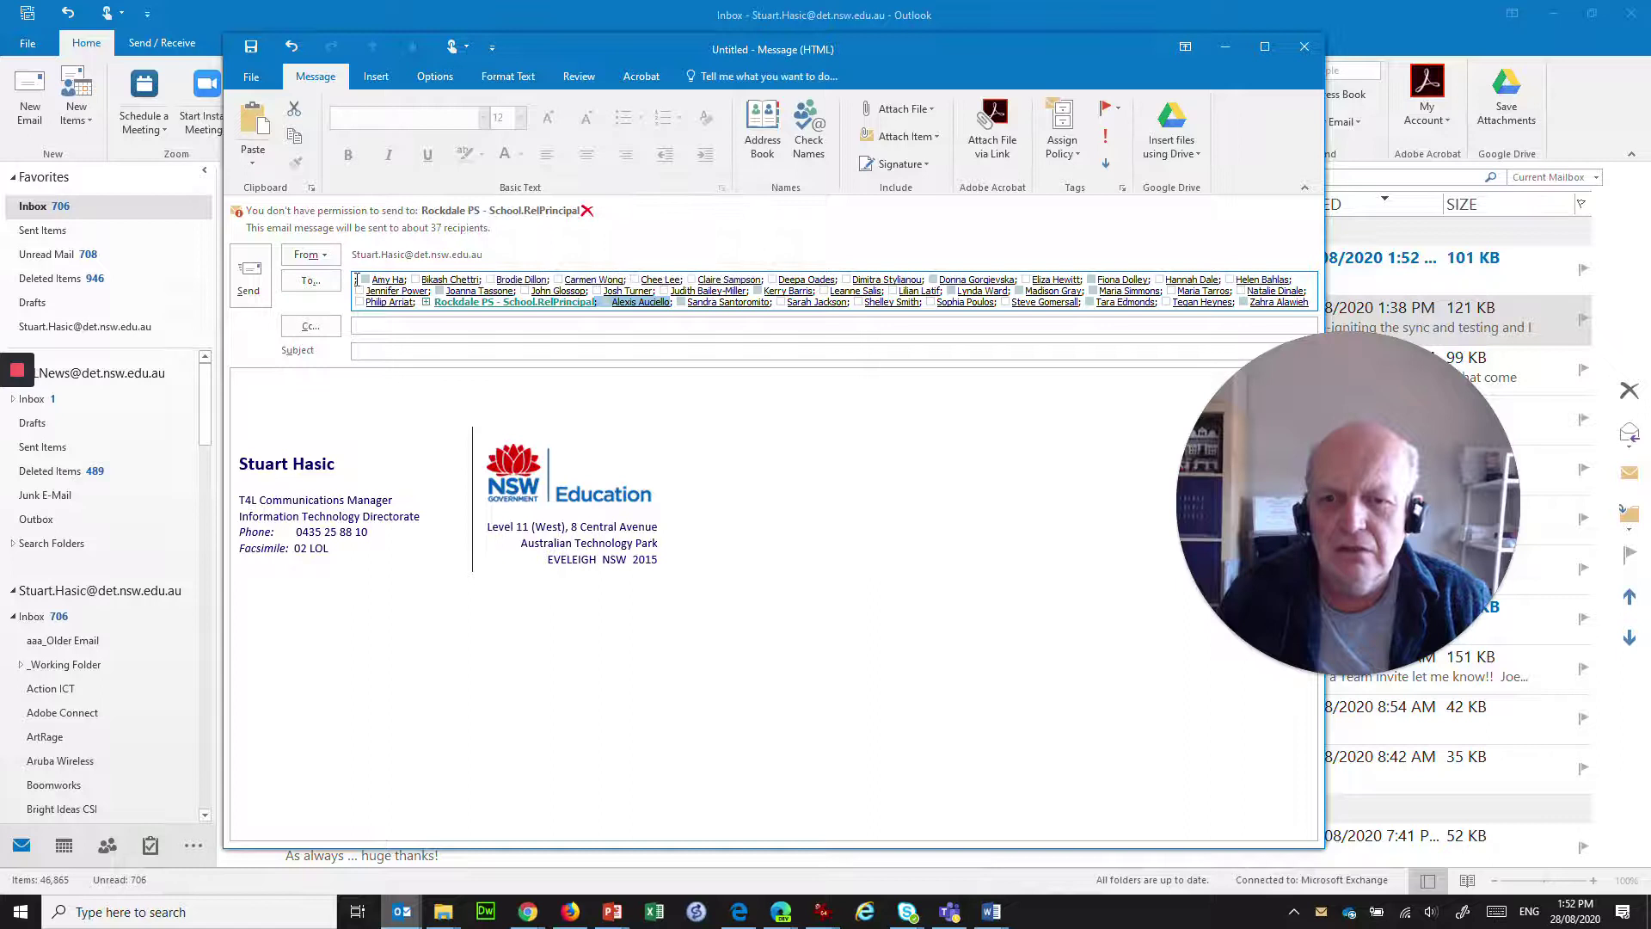
drag(356, 279, 1269, 321)
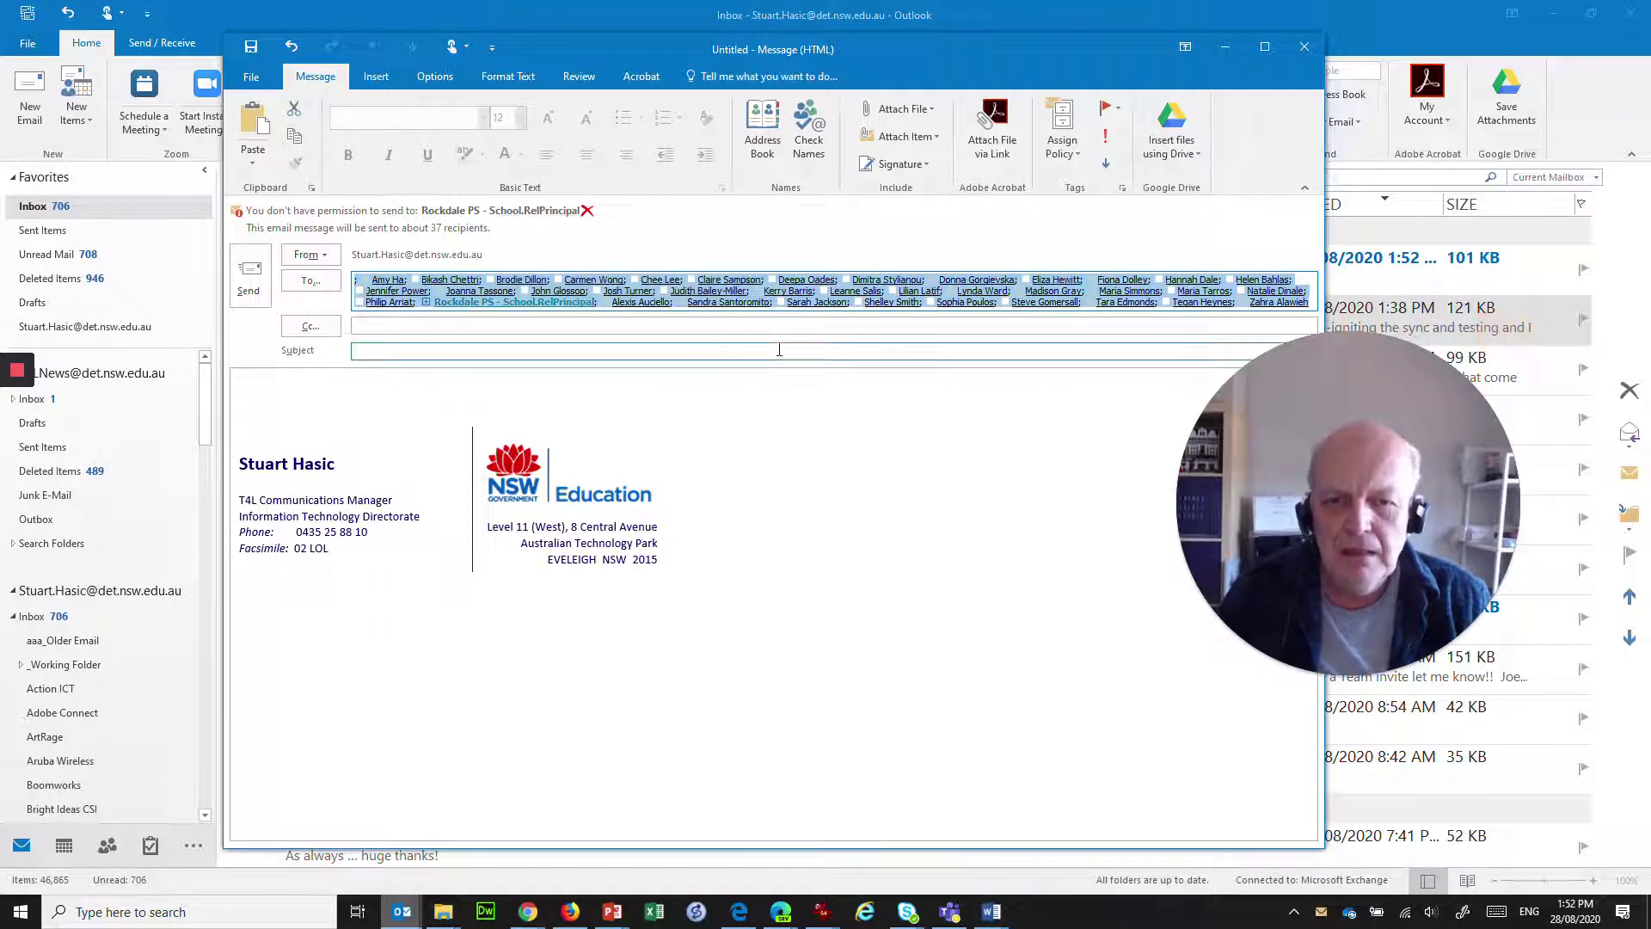
click(719, 352)
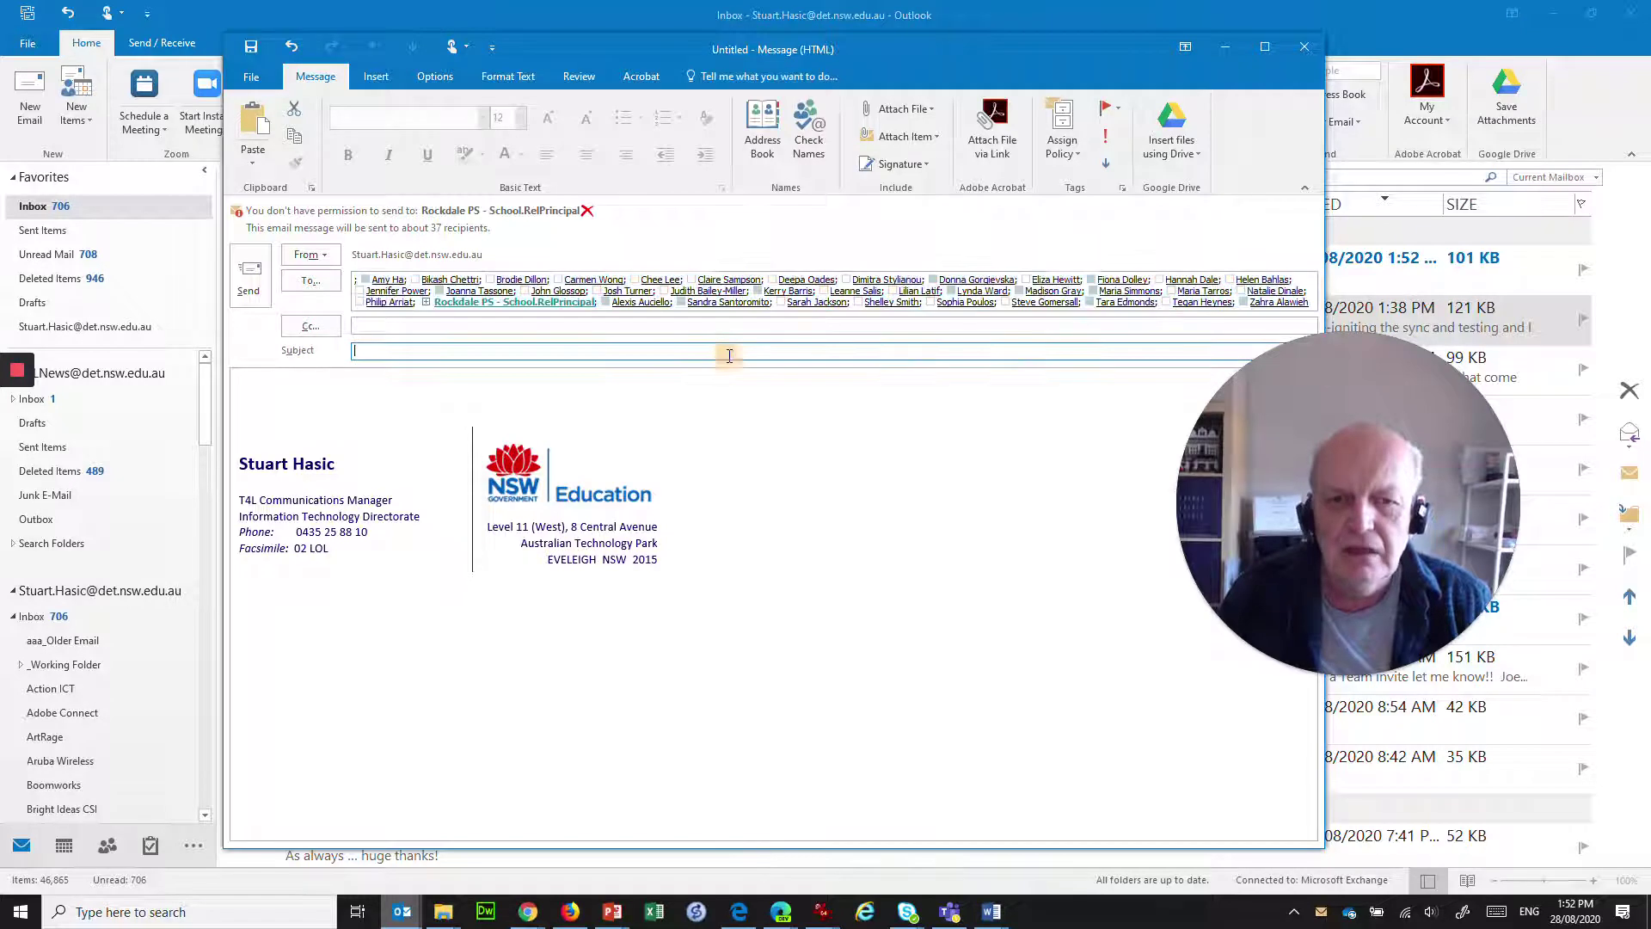
click(697, 291)
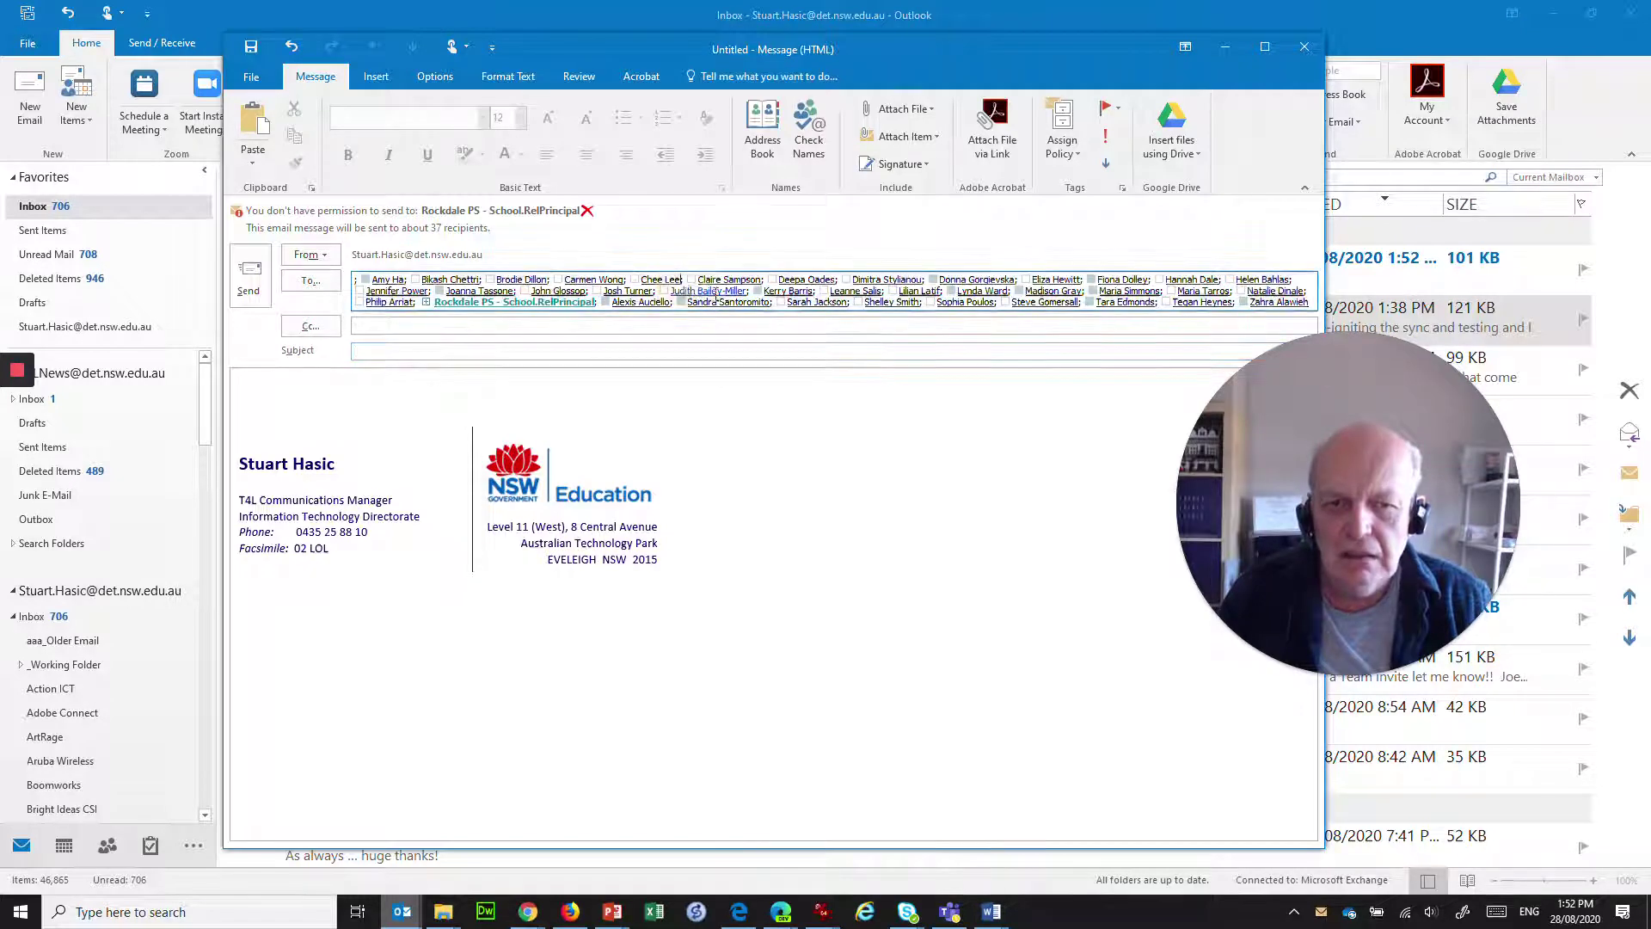
key(ctrl+a)
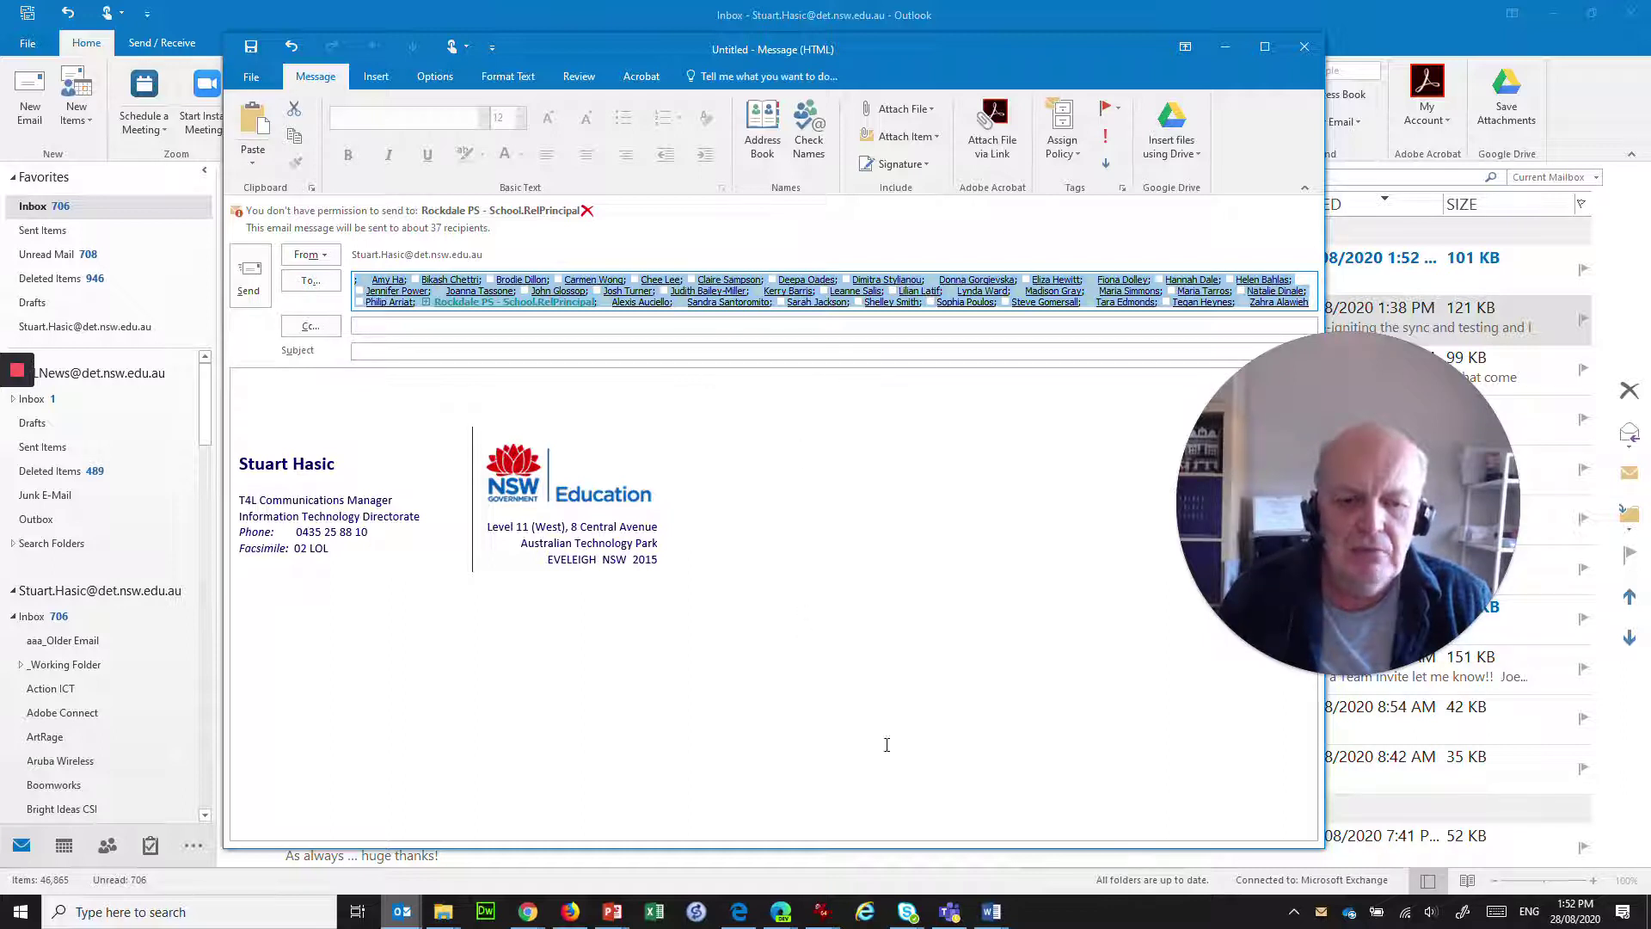
mouse_move(990, 918)
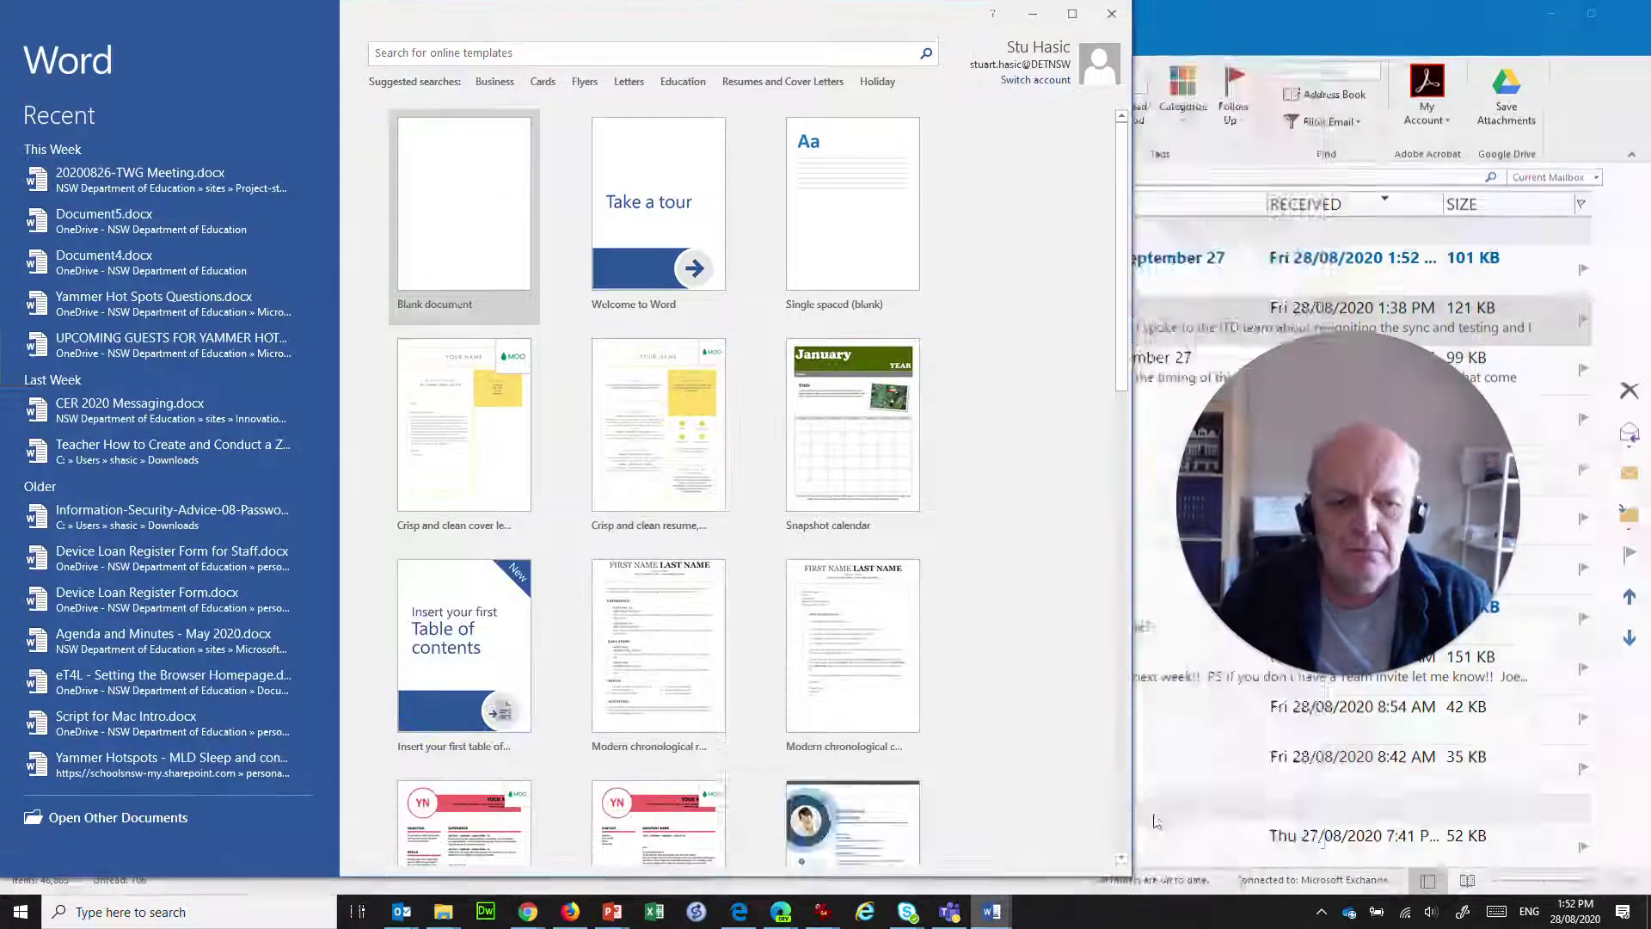
- Create a blank Word document and paste the copied recipient list into it
click(481, 173)
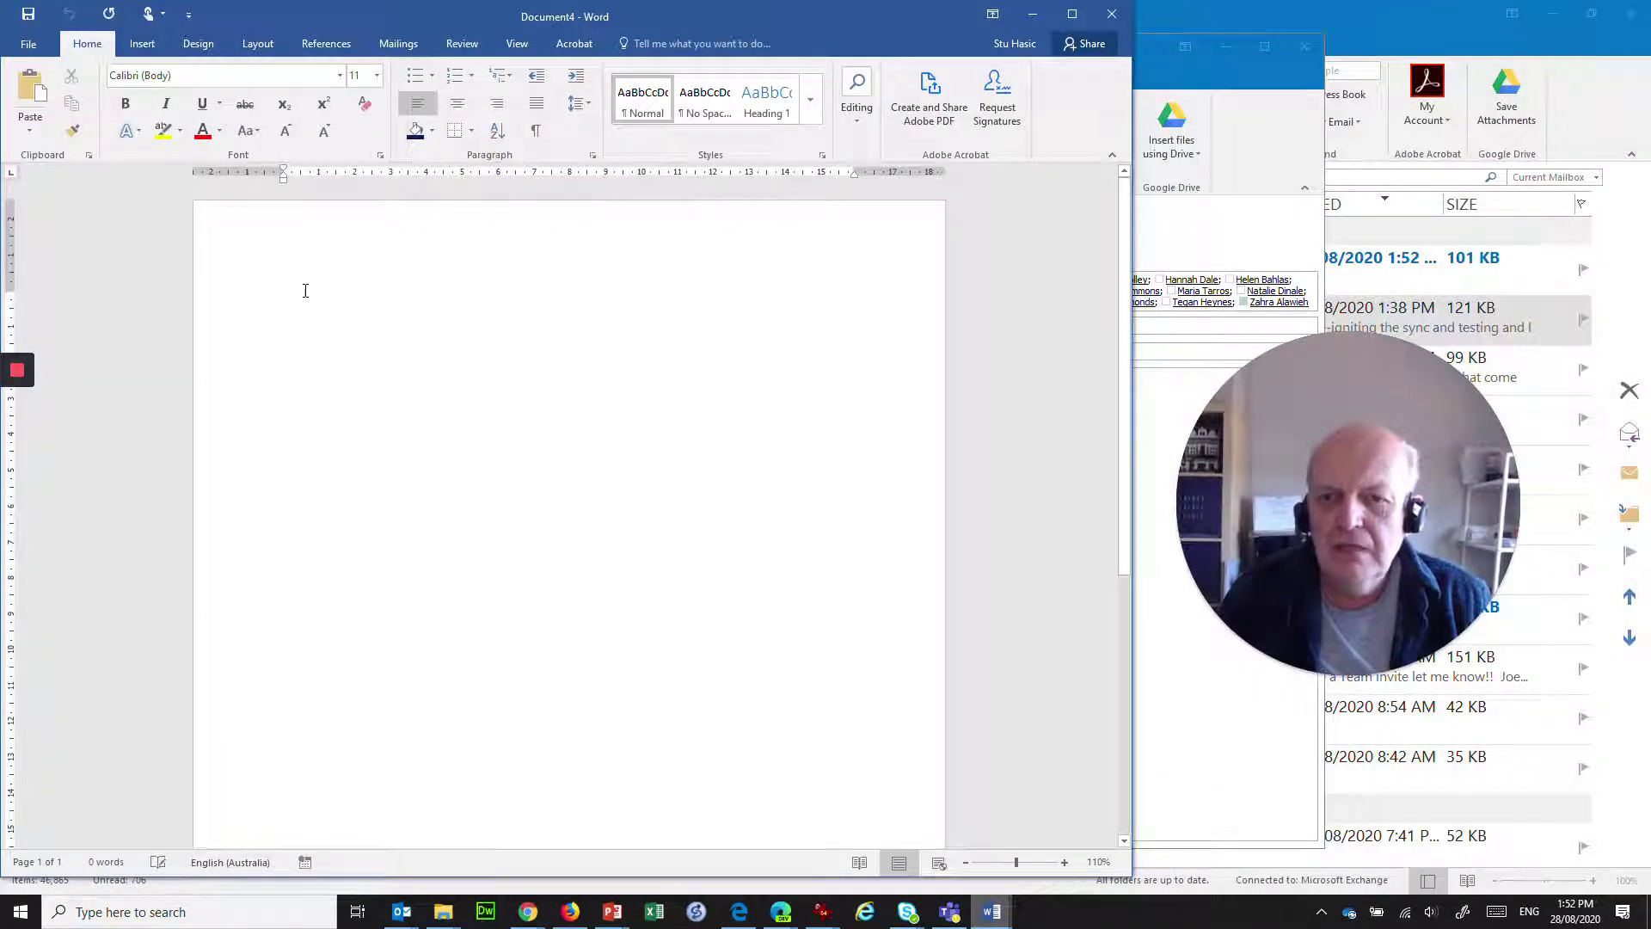
click(305, 291)
key(ctrl+v)
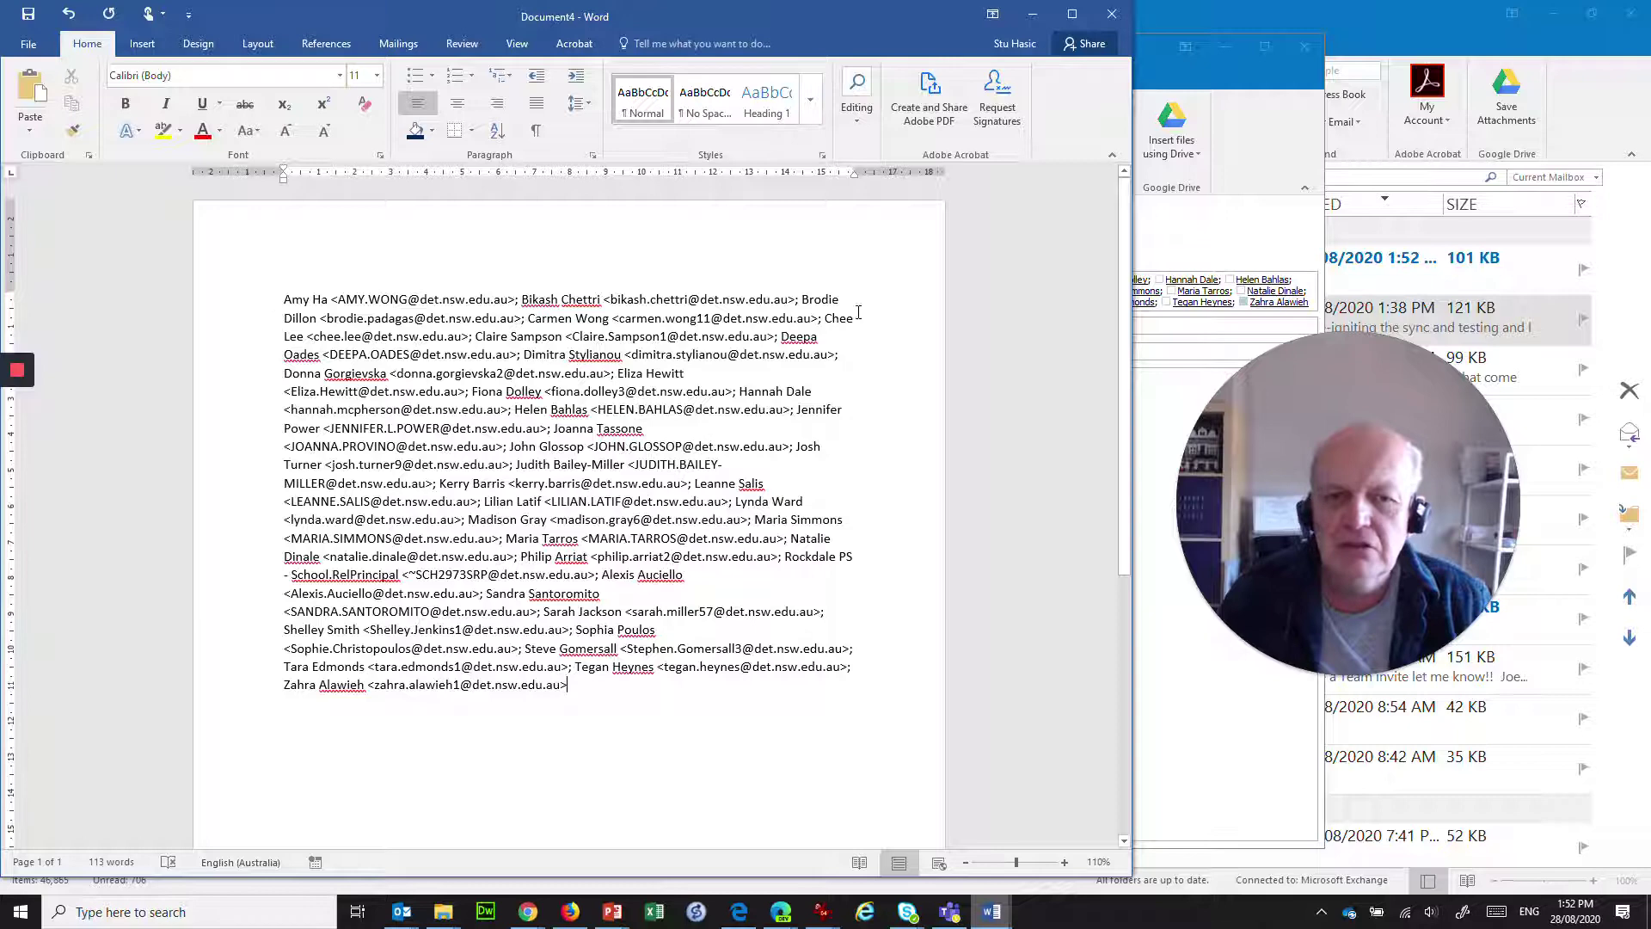
- Minimize the Outlook message, select the pasted recipient text and maximize Word
click(1221, 292)
key(ctrl+a)
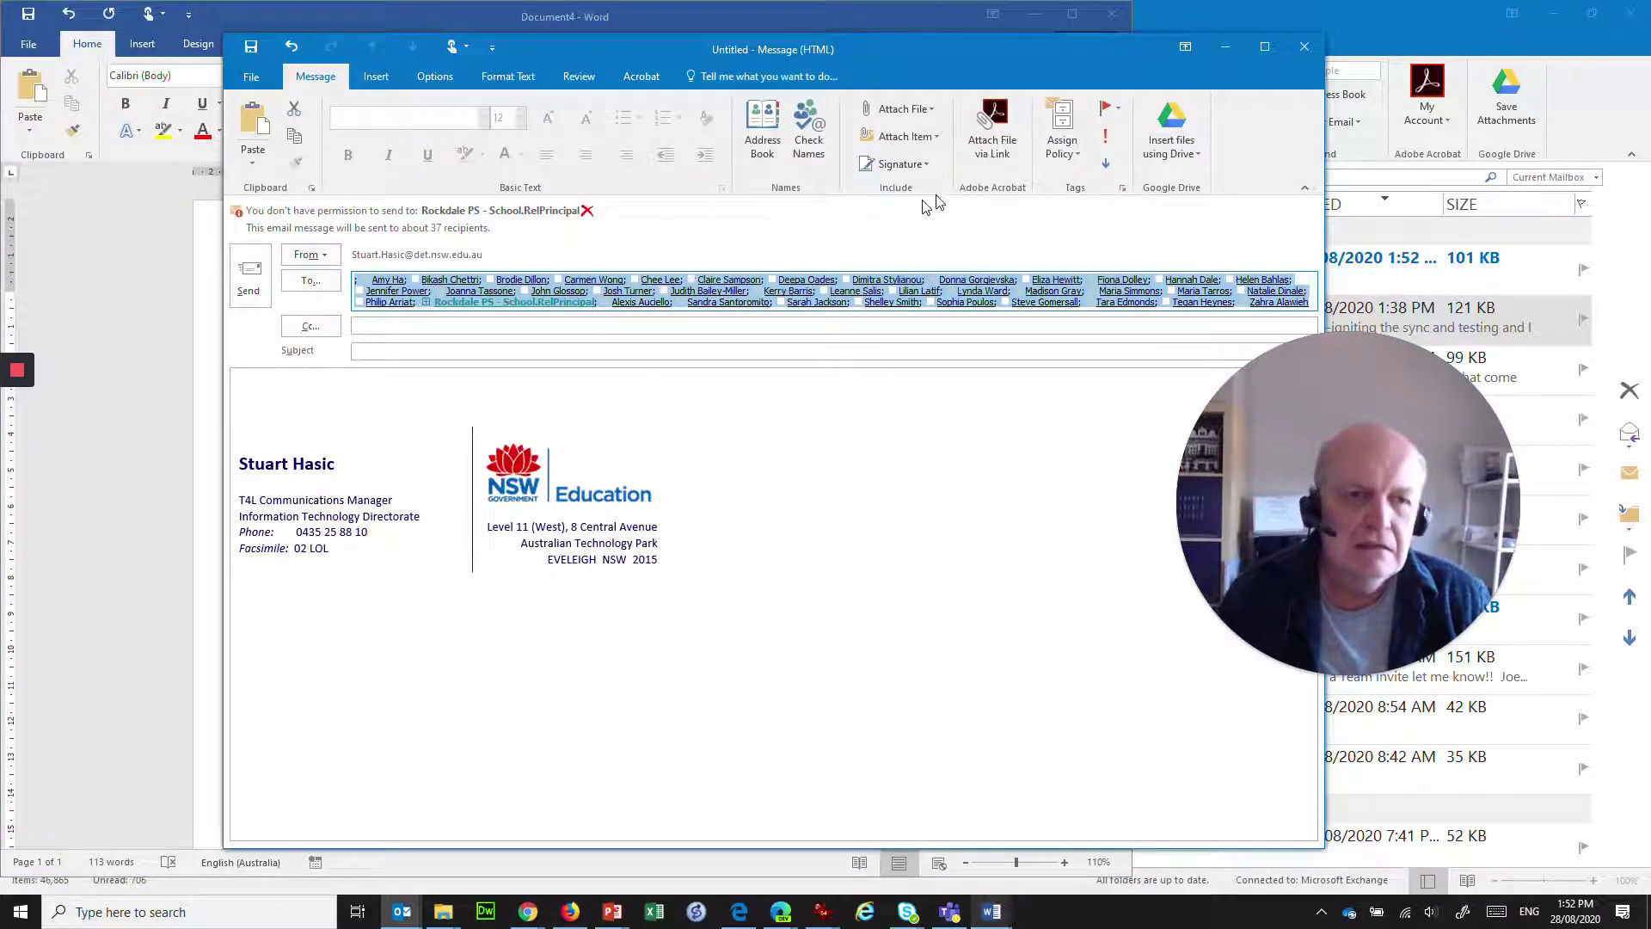
click(1231, 47)
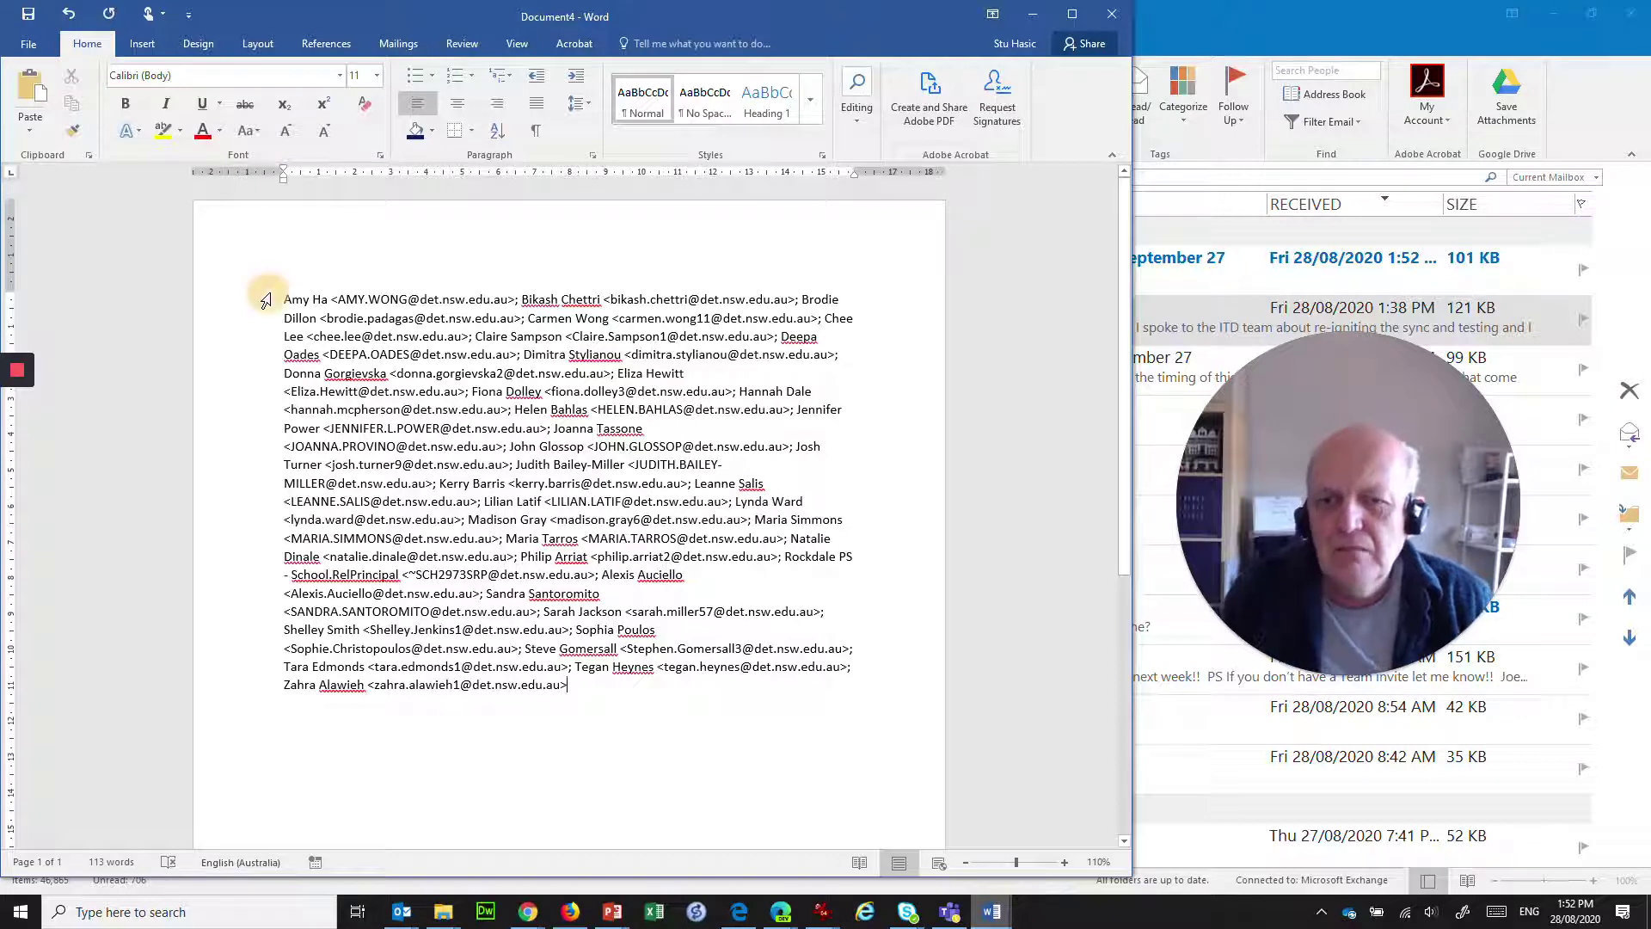
drag(266, 300, 792, 763)
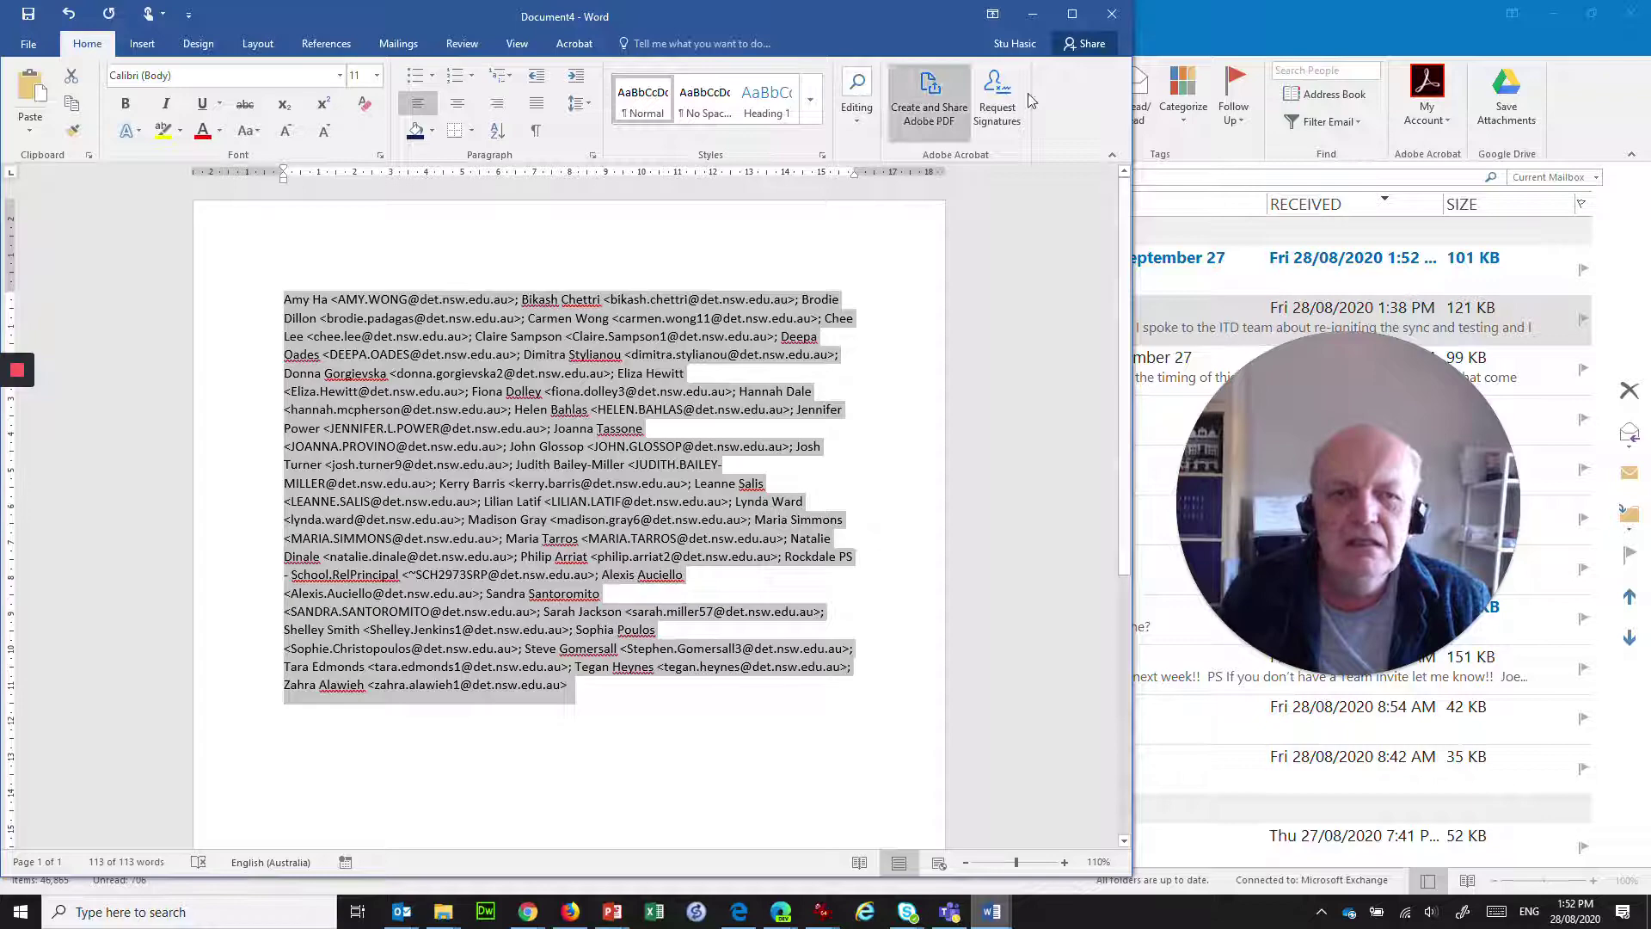
click(1072, 13)
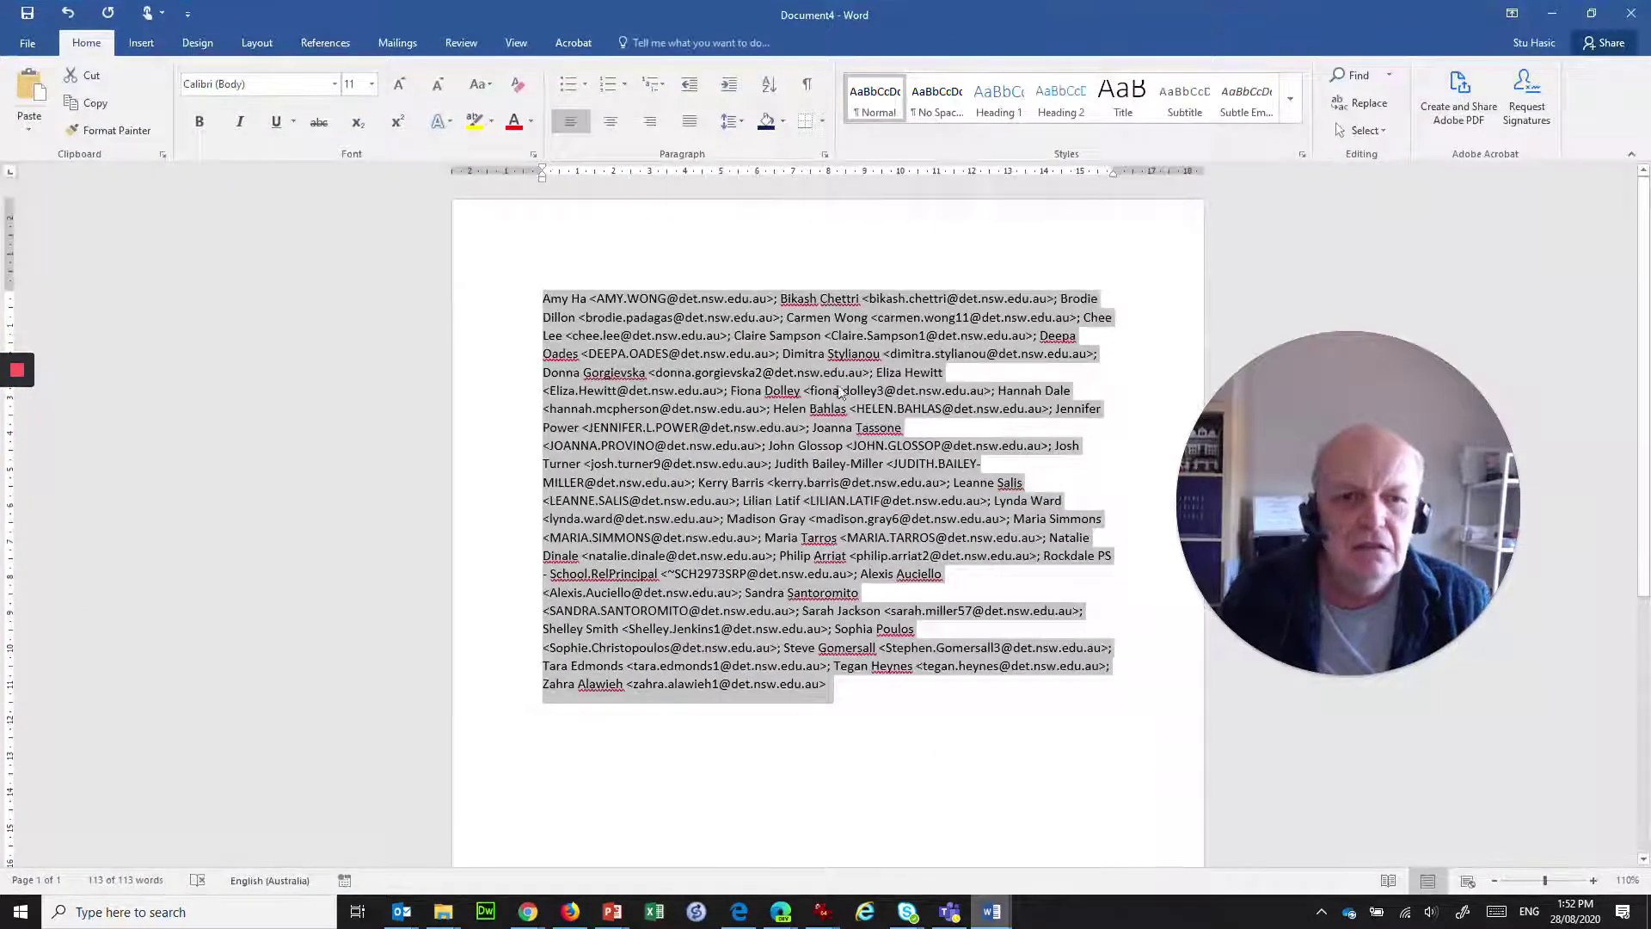
scroll(841, 393, up, 3)
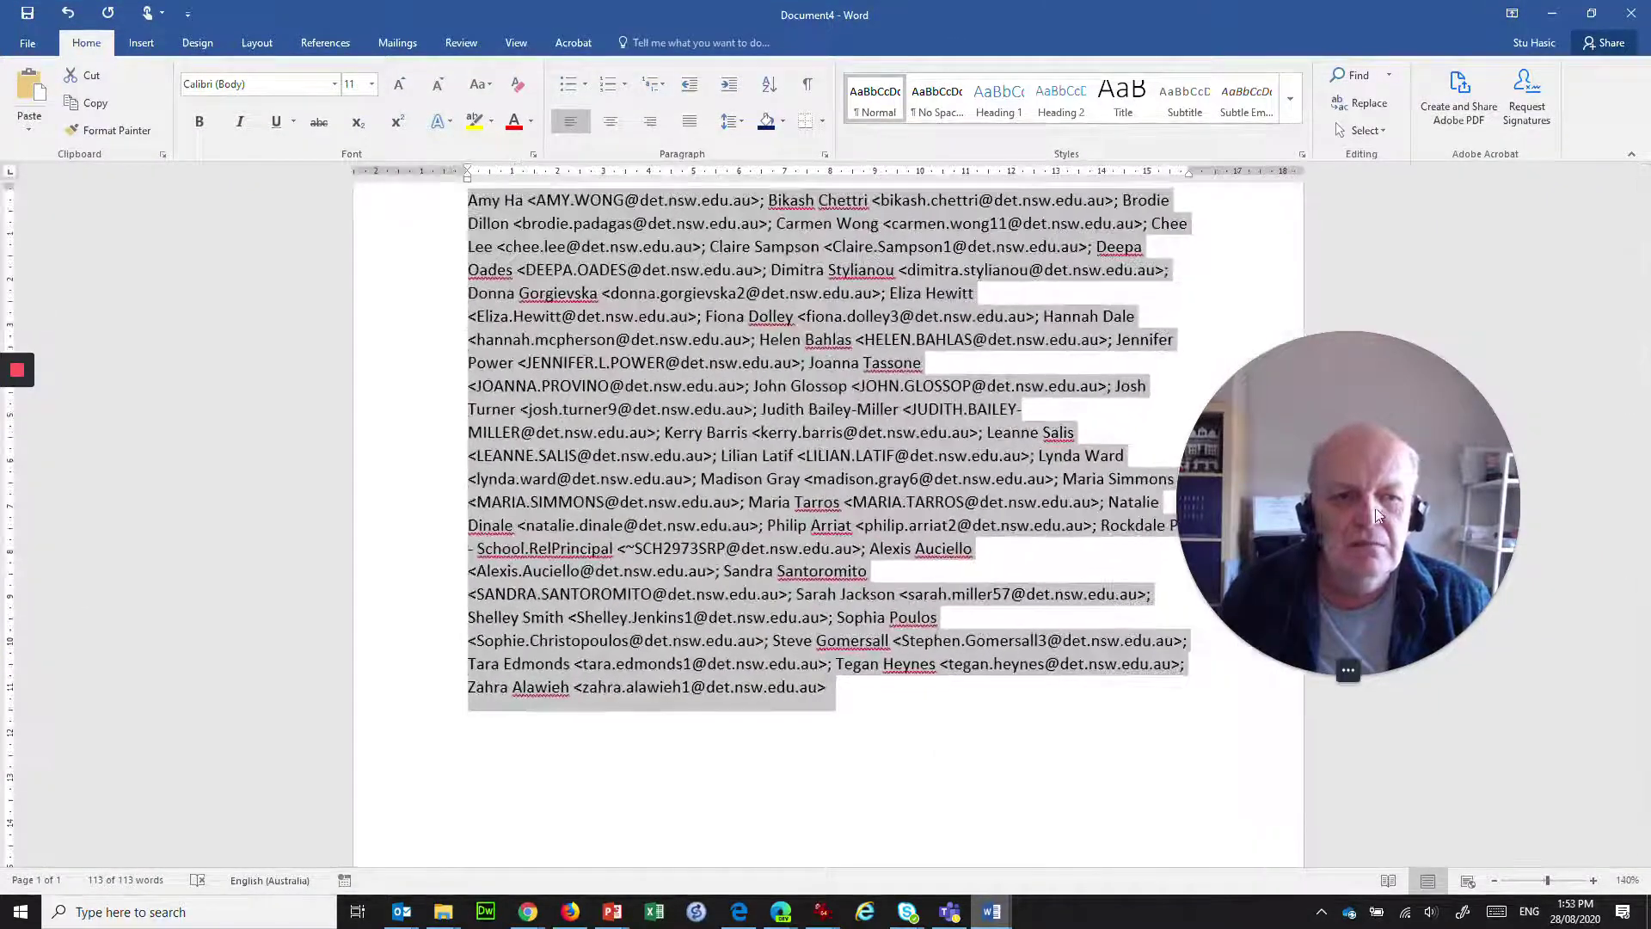
drag(1379, 515, 1476, 596)
scroll(751, 290, up, 1)
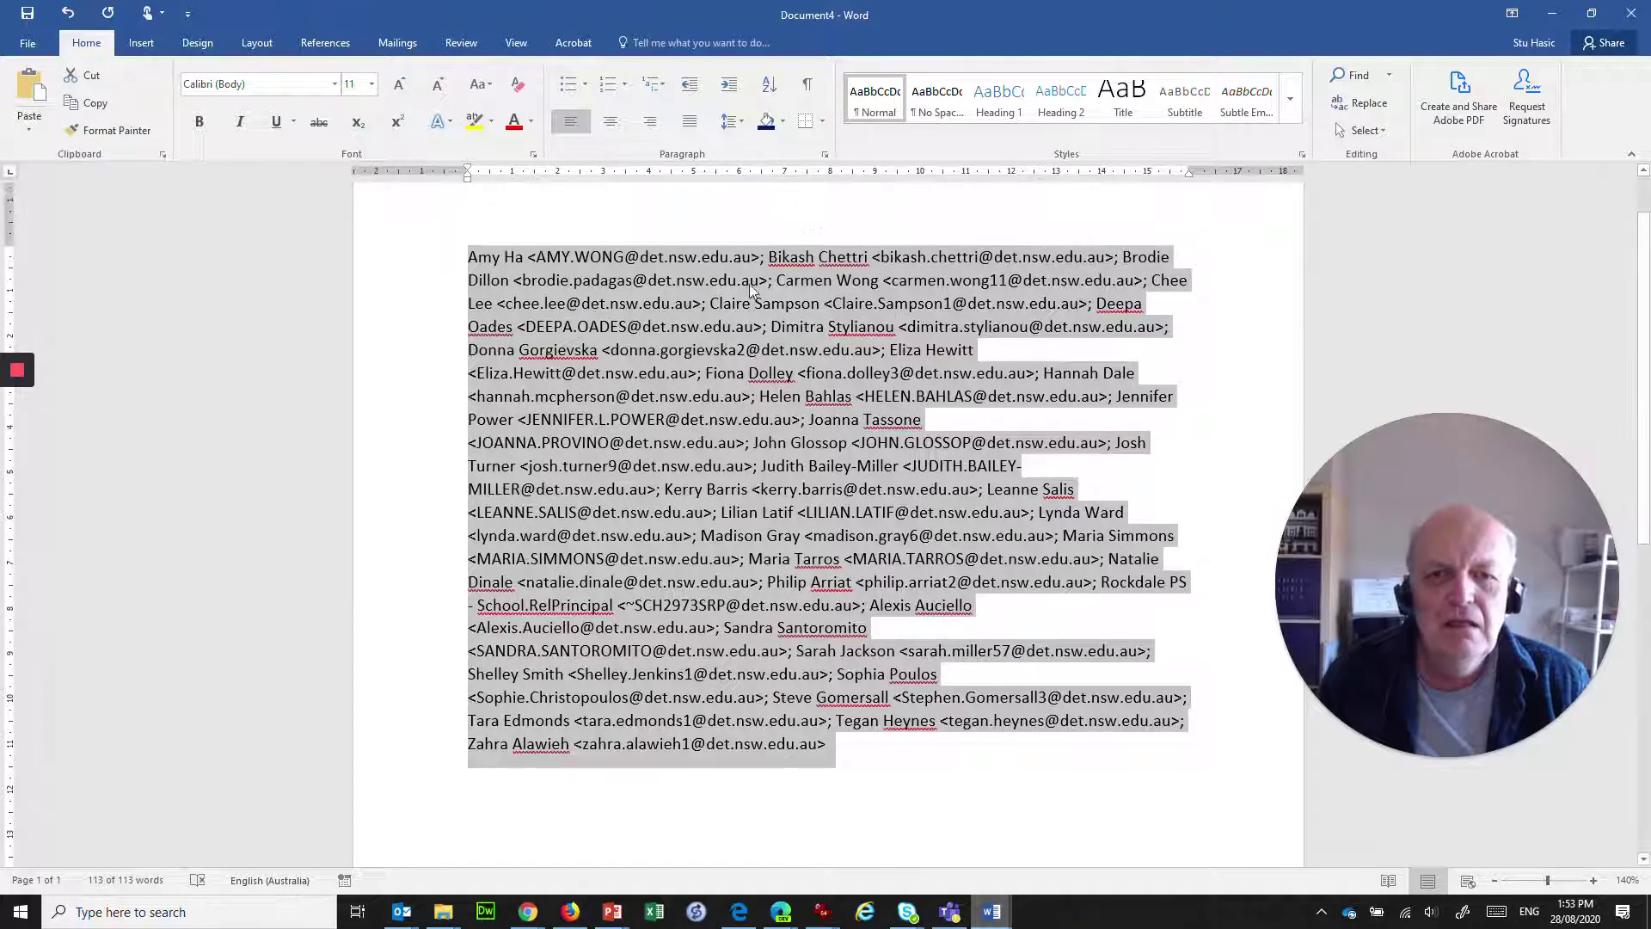
- Open Find and Replace and select the semicolon separating the first two members
click(1363, 104)
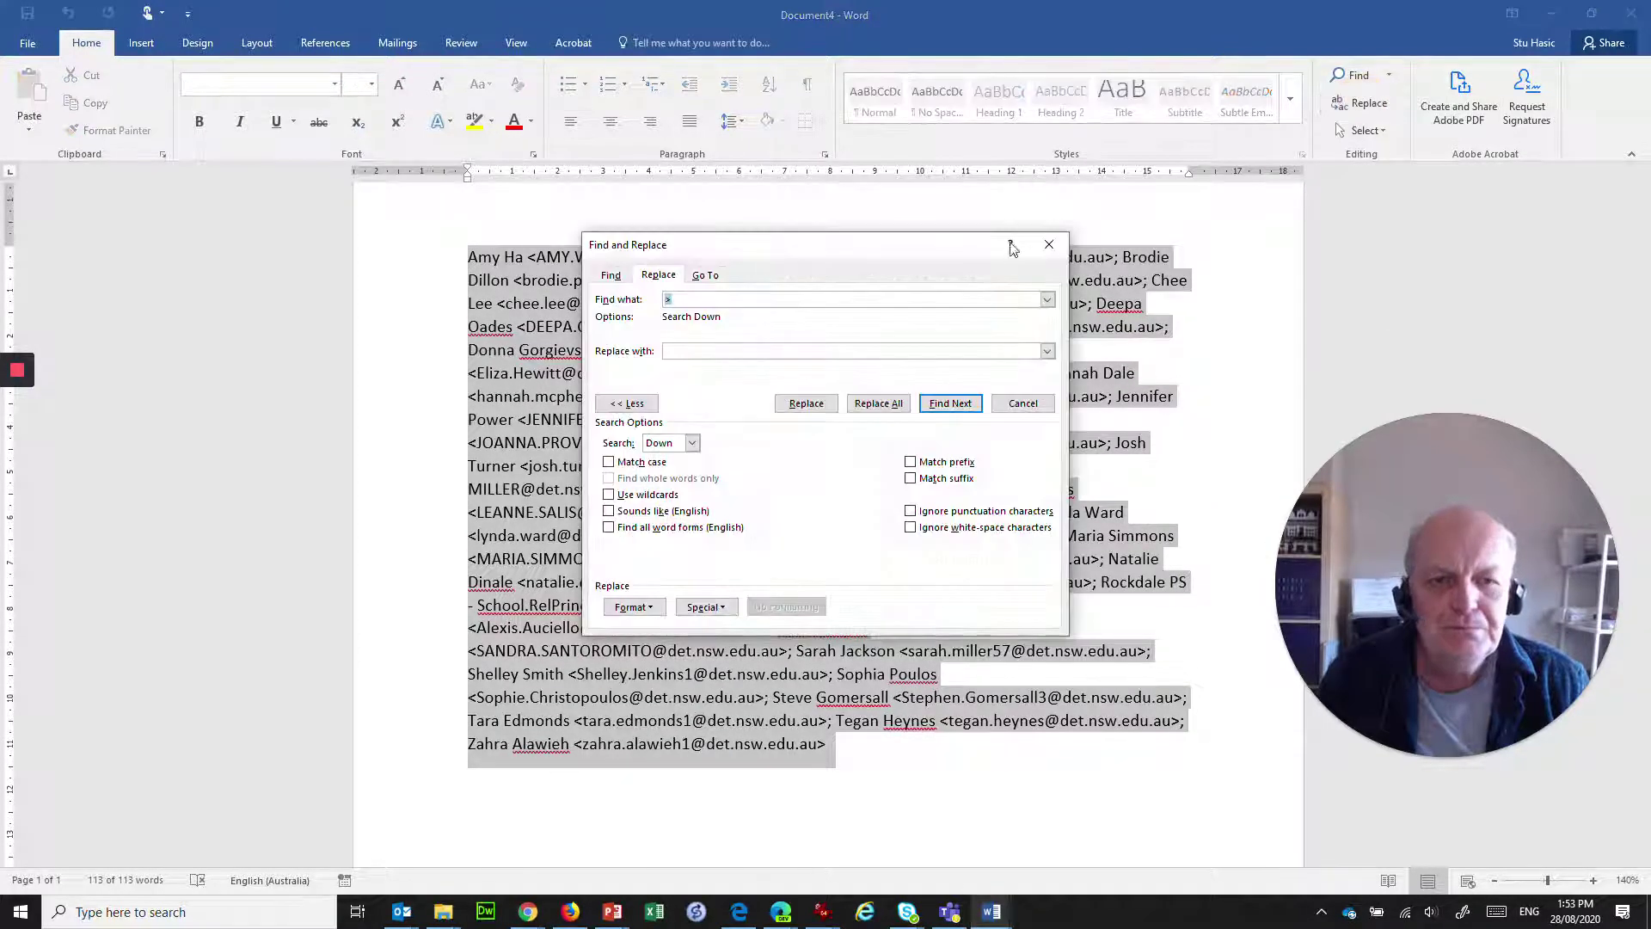
drag(799, 249, 250, 486)
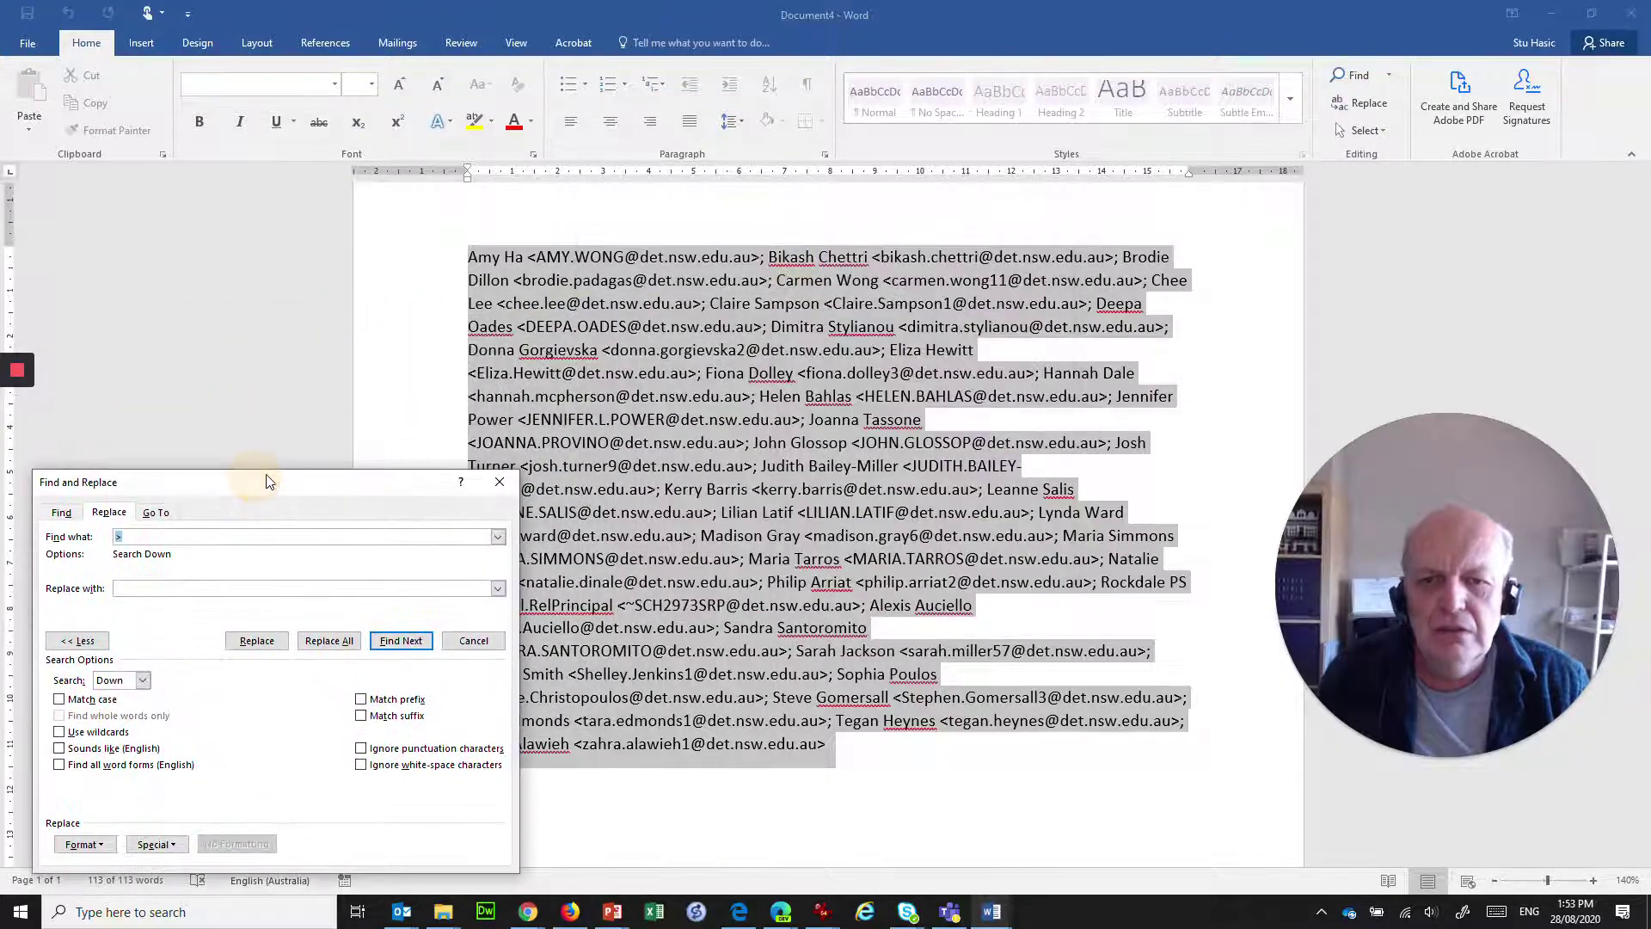
click(763, 262)
click(762, 261)
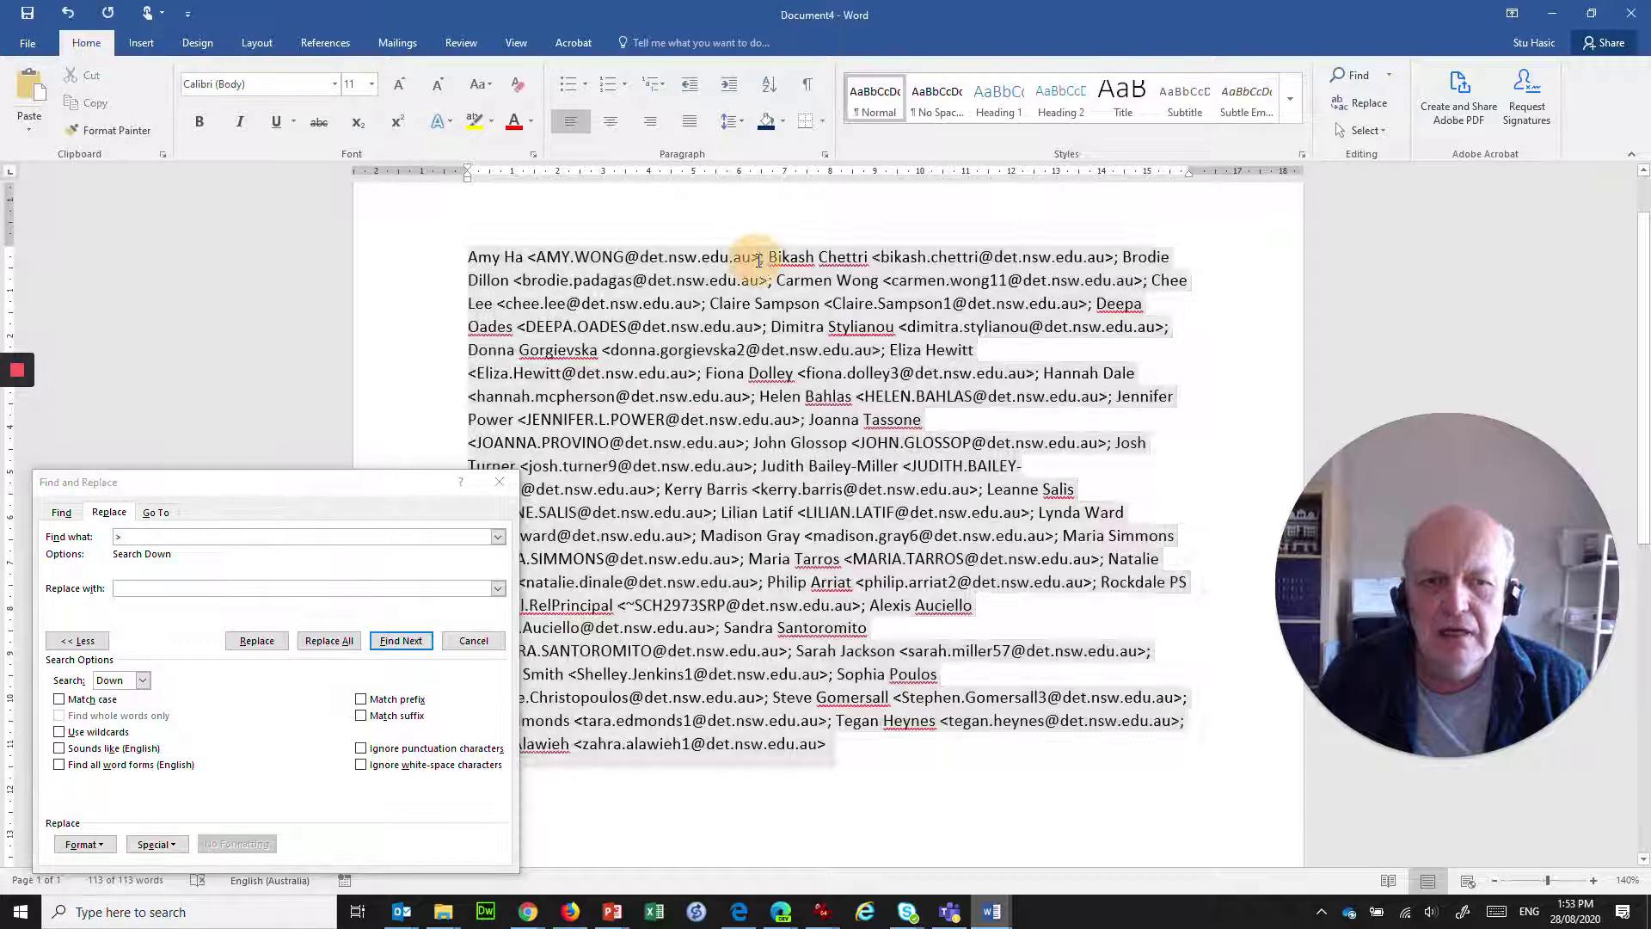
click(763, 260)
key(BackSpace)
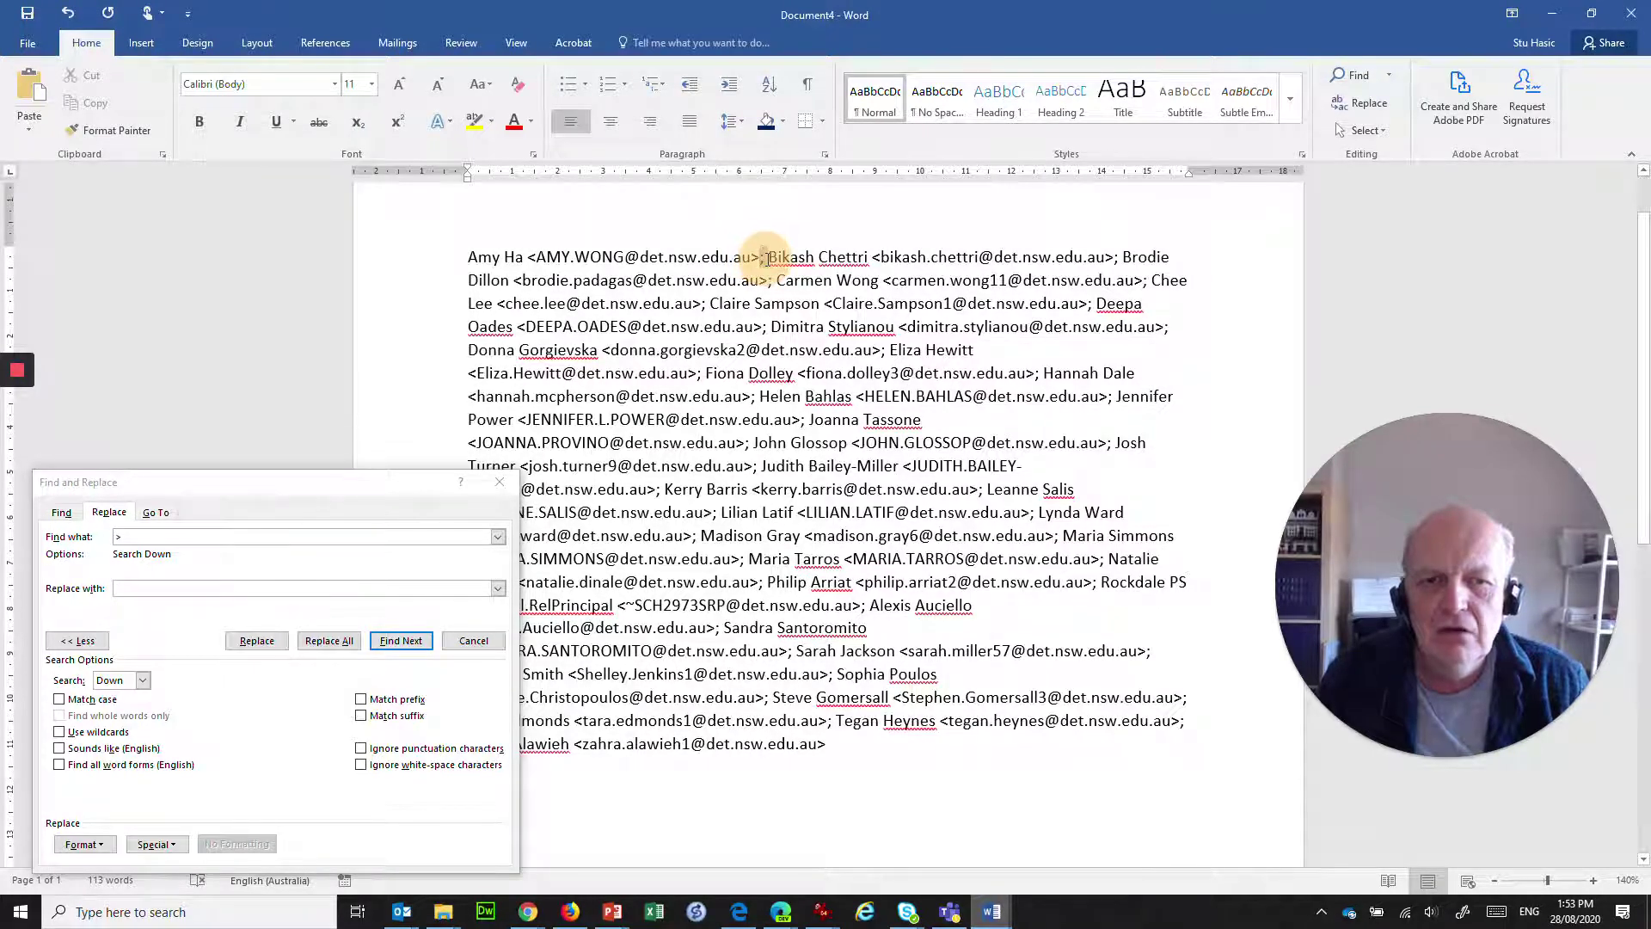
drag(762, 259, 768, 259)
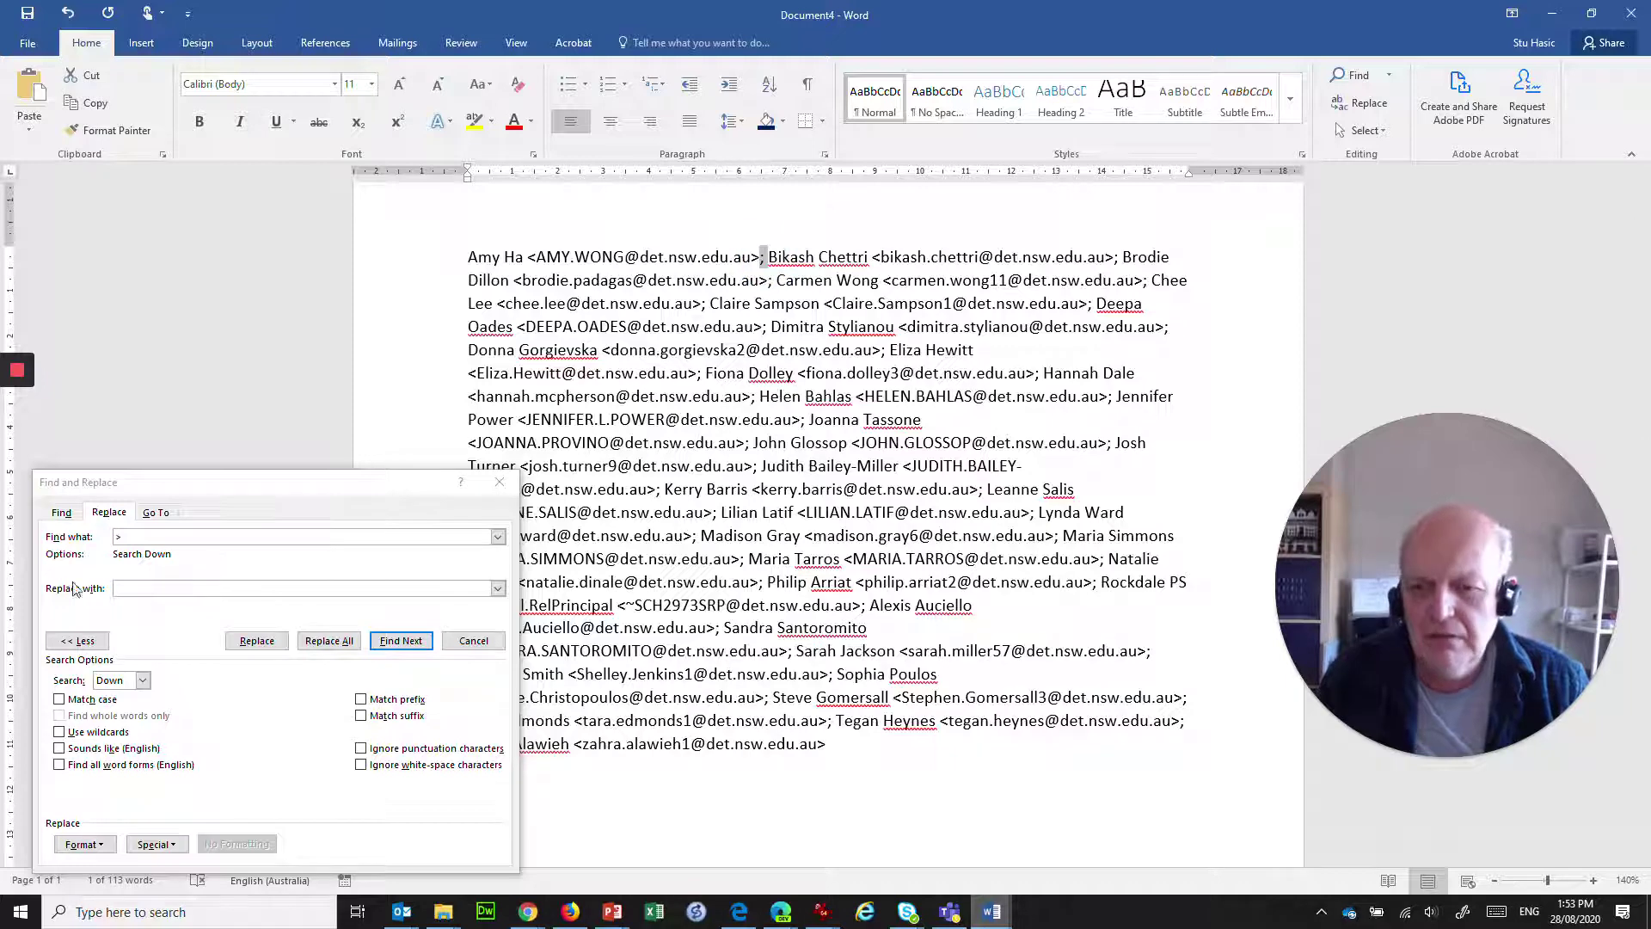
- Replace every semicolon with a paragraph mark (^p) using Replace All
click(143, 534)
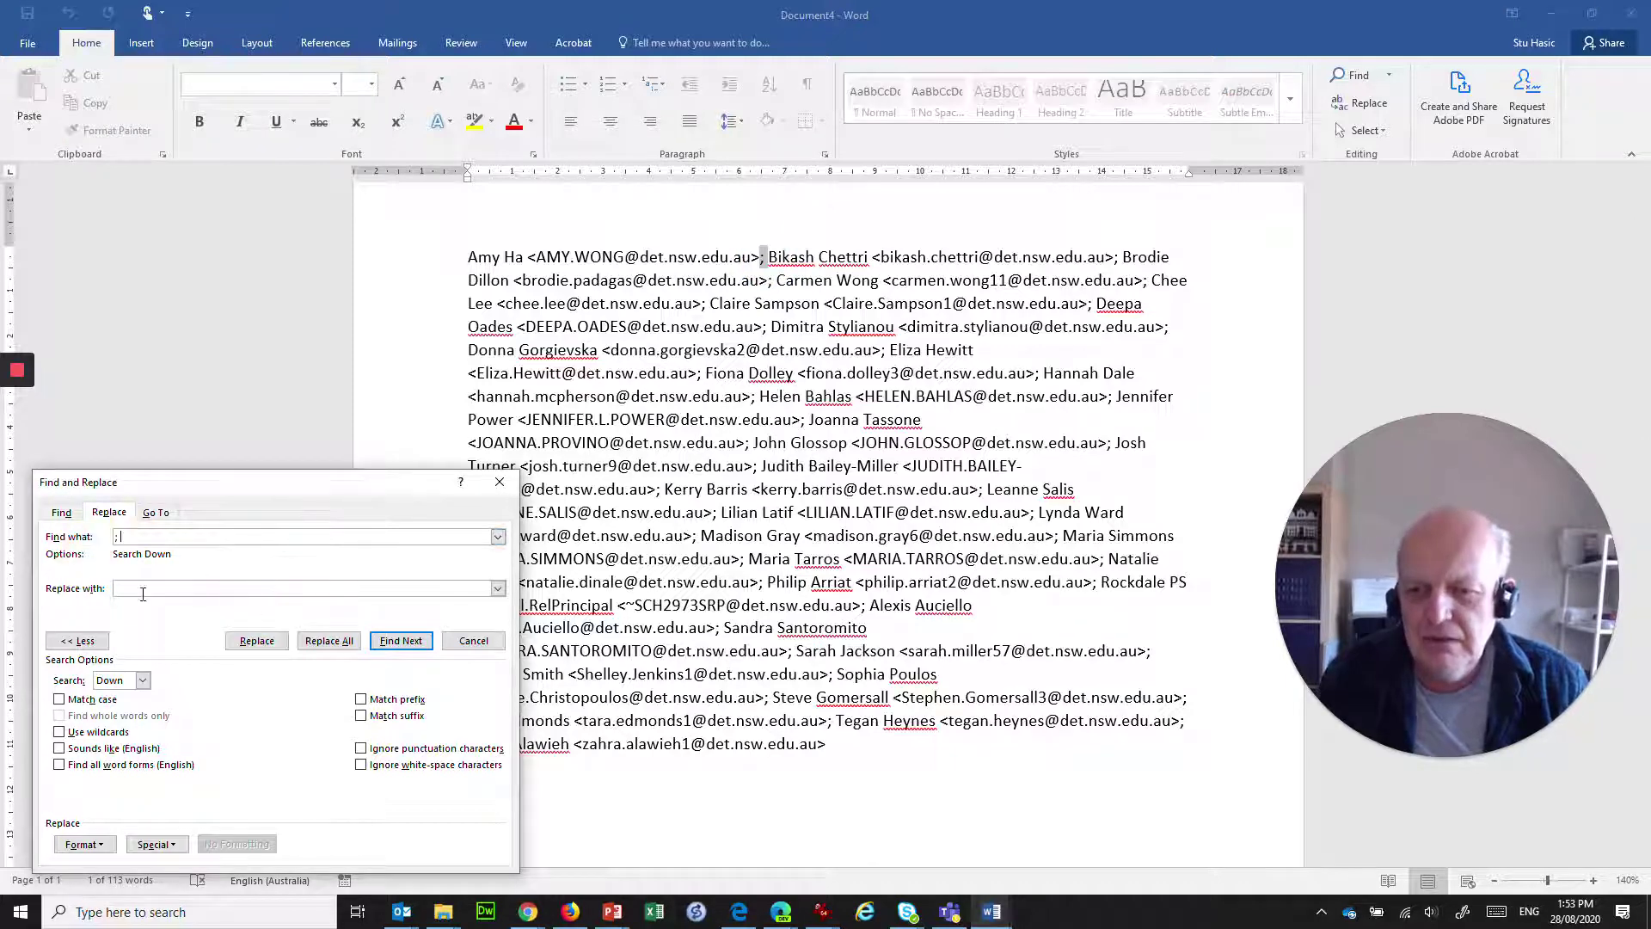
drag(258, 483, 318, 325)
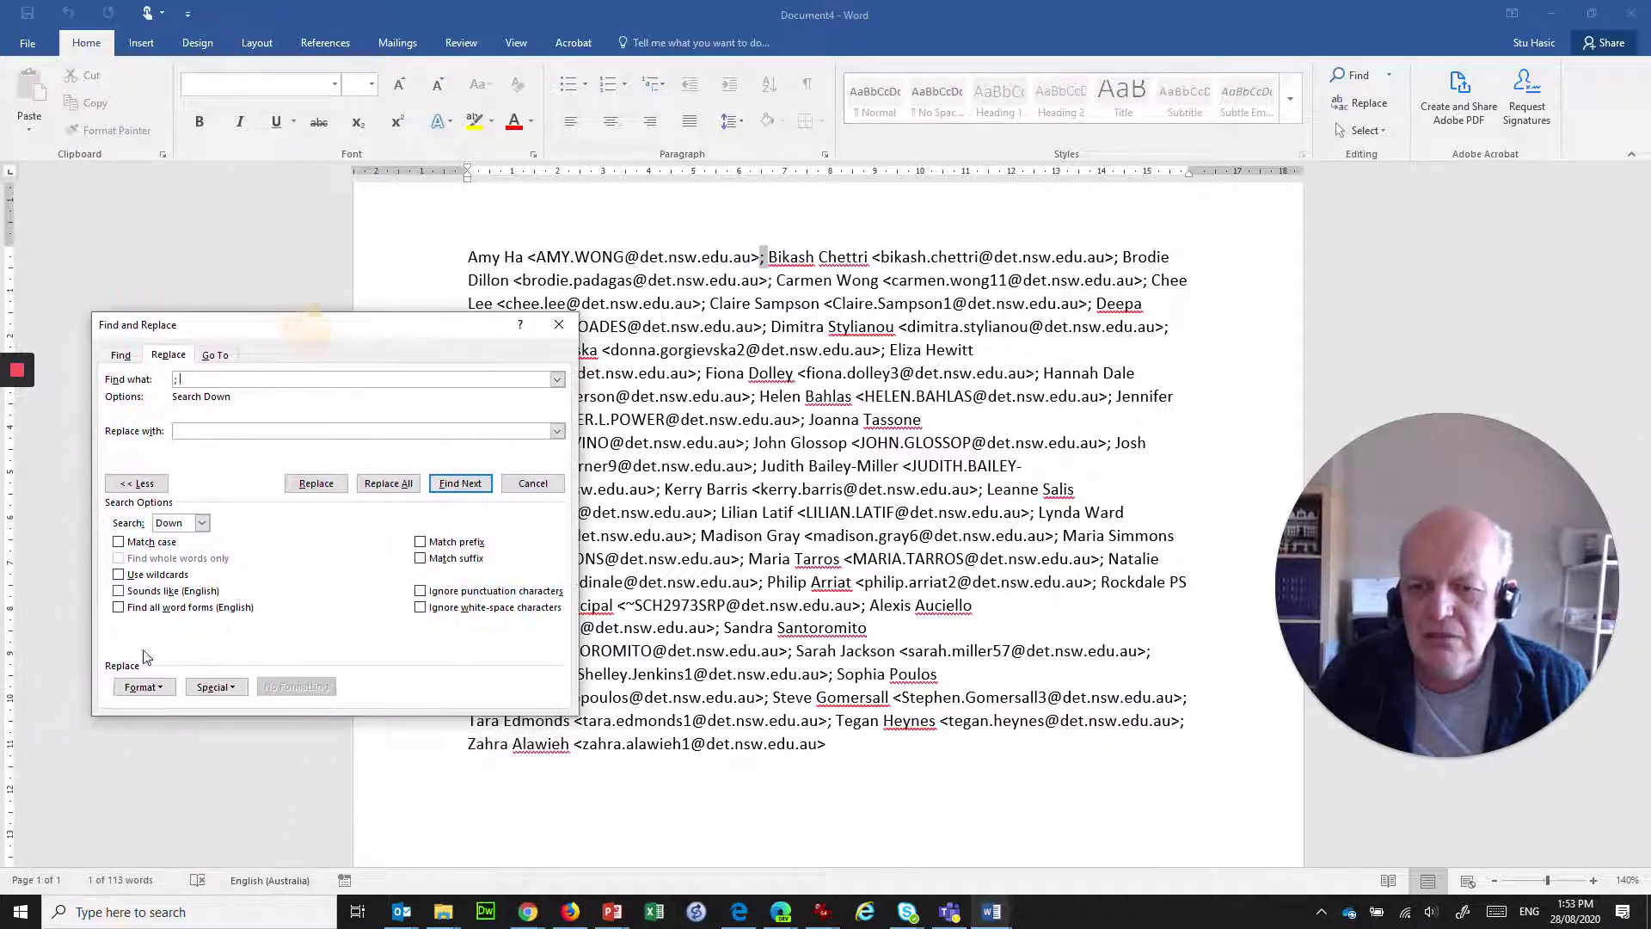
click(193, 433)
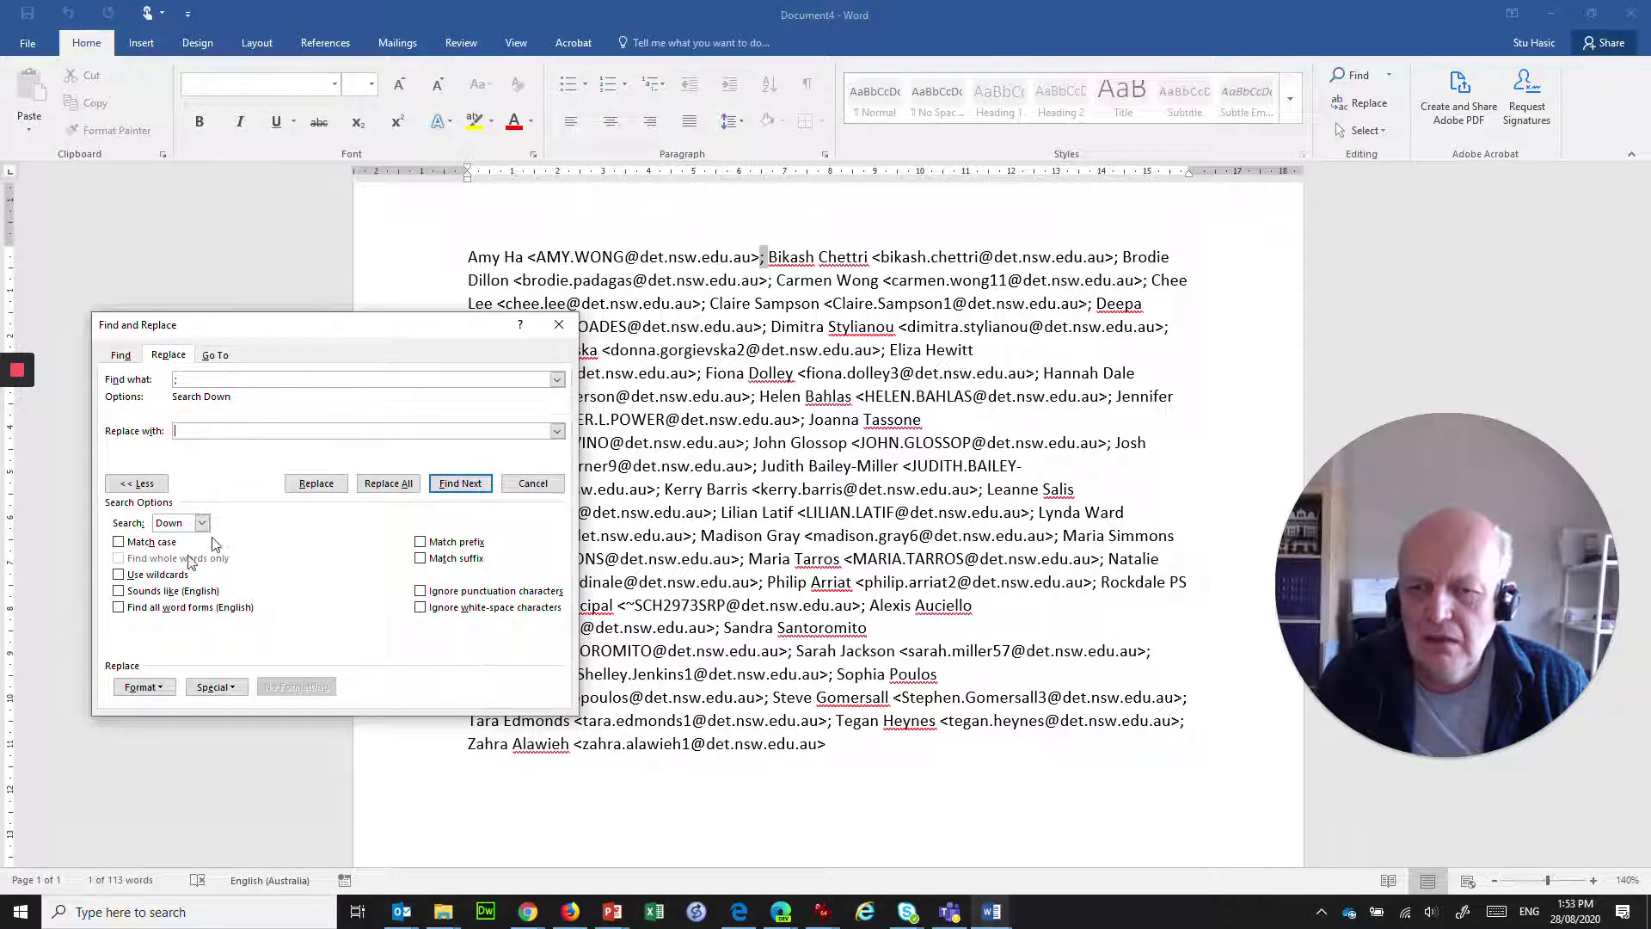
click(215, 688)
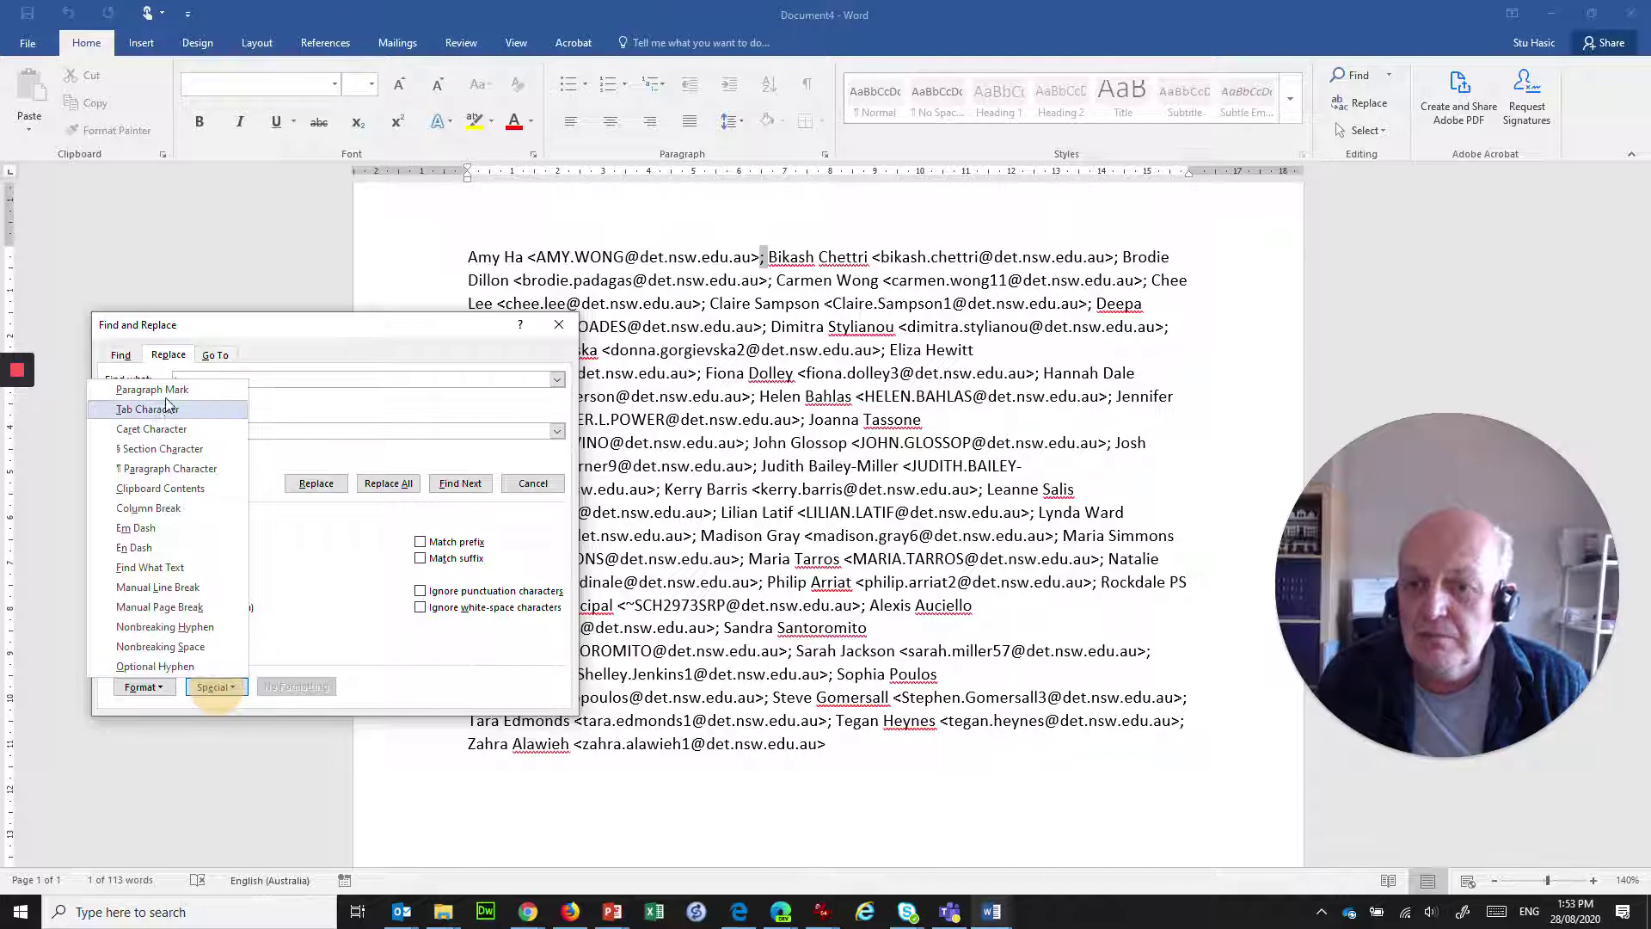
click(153, 390)
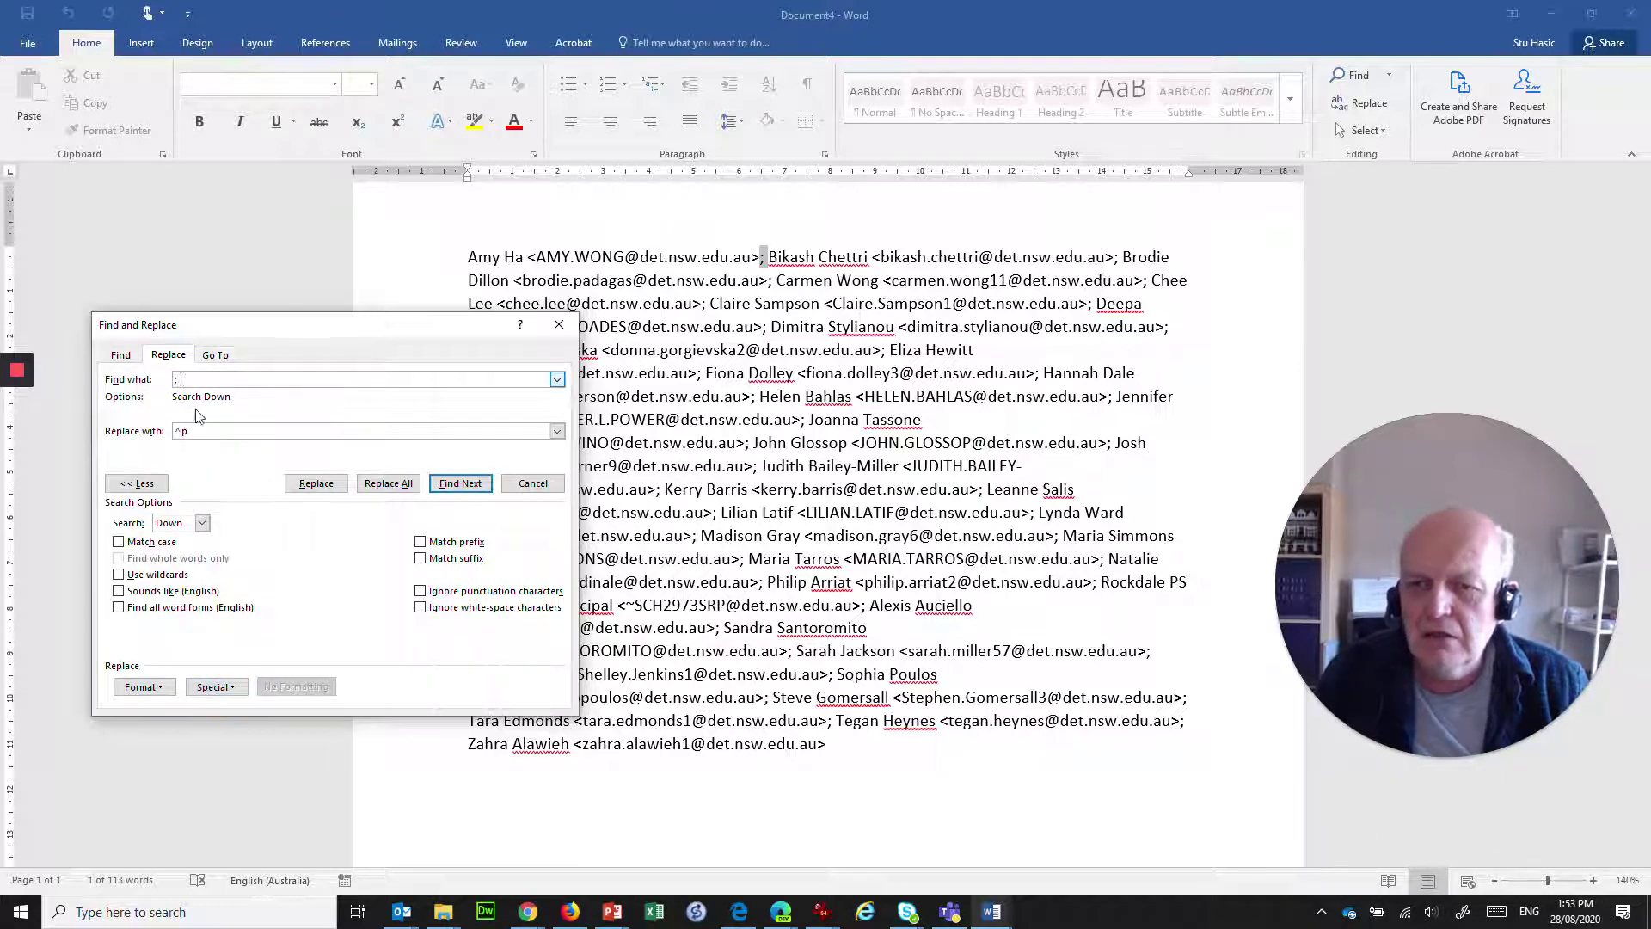
click(388, 483)
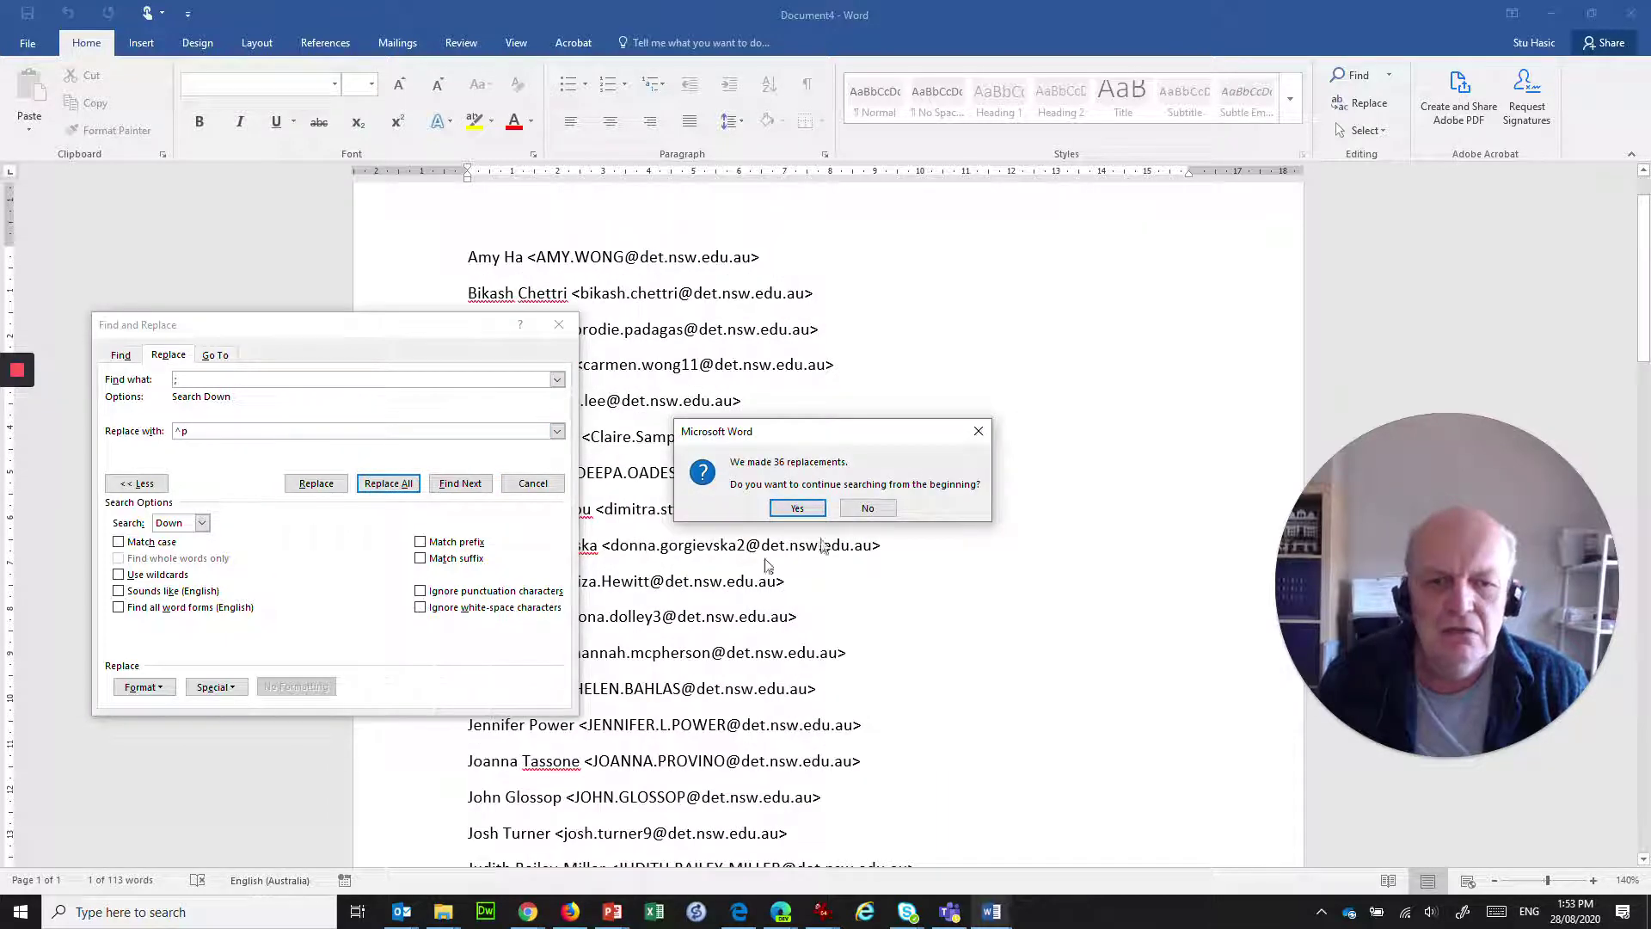
- Accept the 36 replacements and scroll through the list to check one member per line
click(797, 508)
click(832, 503)
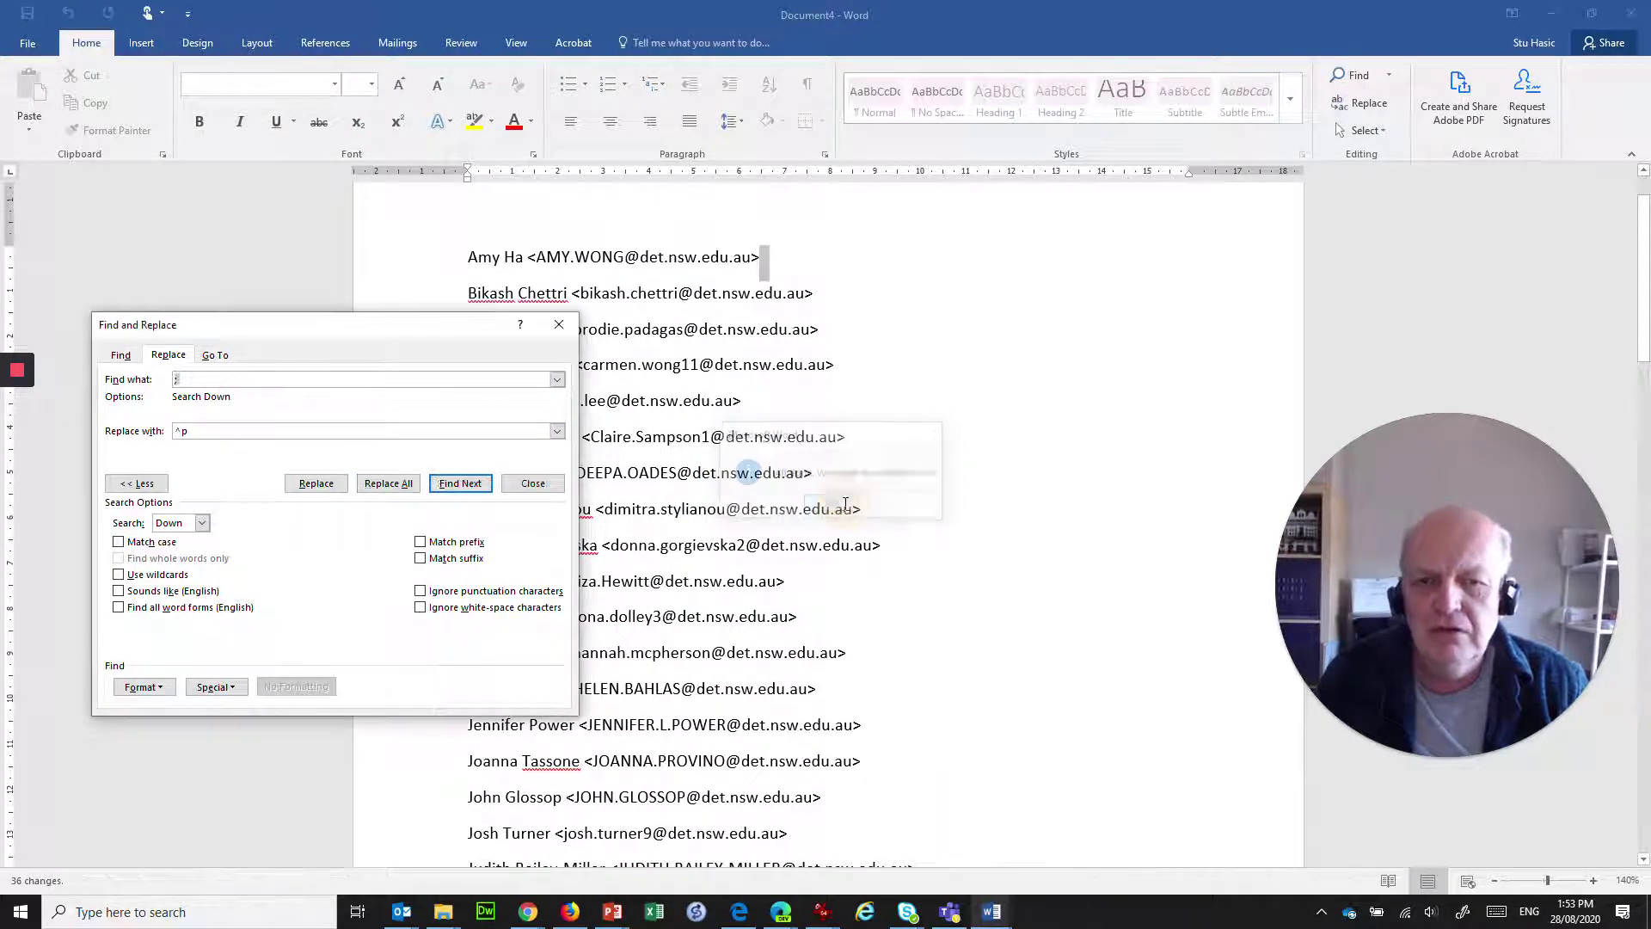
drag(428, 325, 1347, 414)
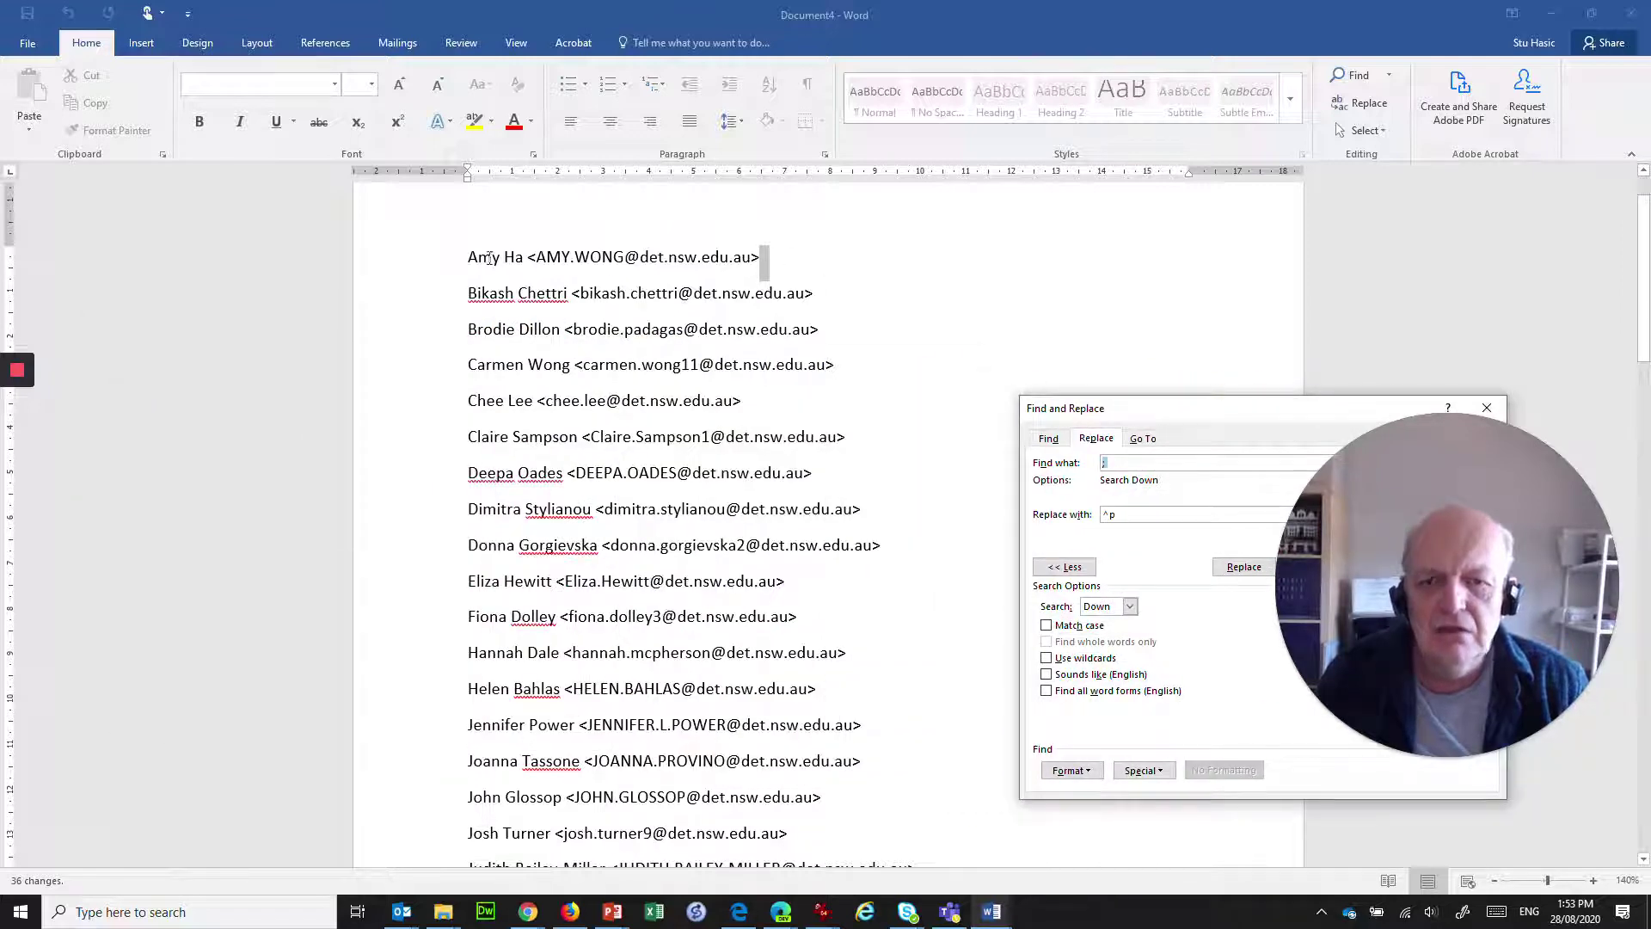
scroll(583, 699, down, 5)
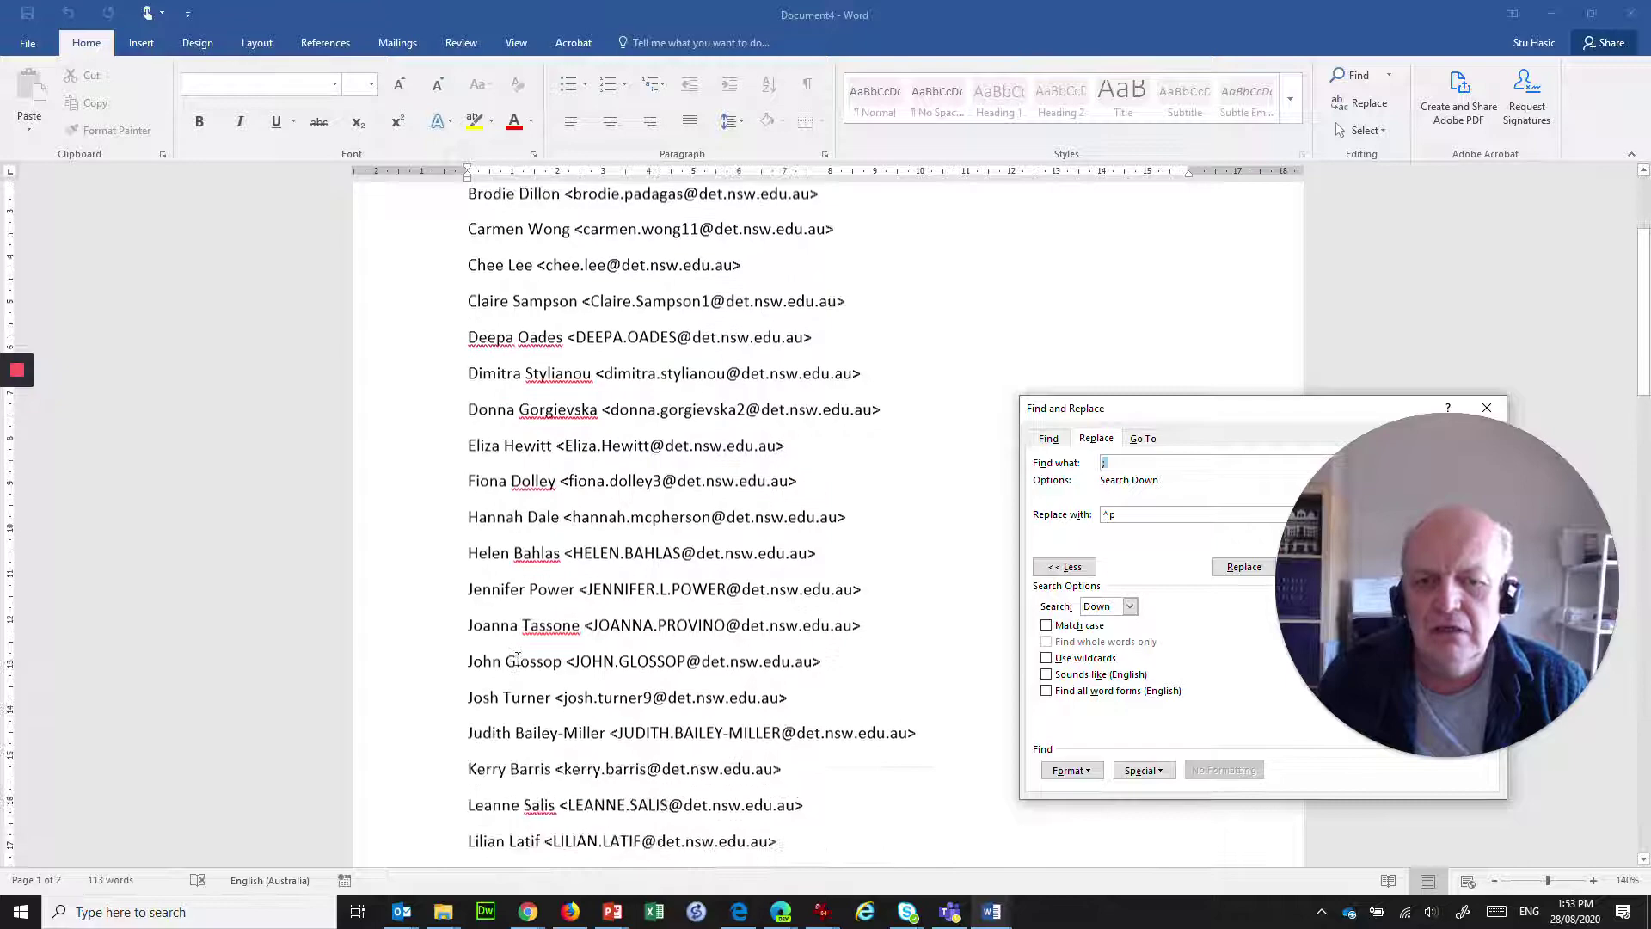
scroll(527, 670, up, 6)
scroll(527, 671, up, 1)
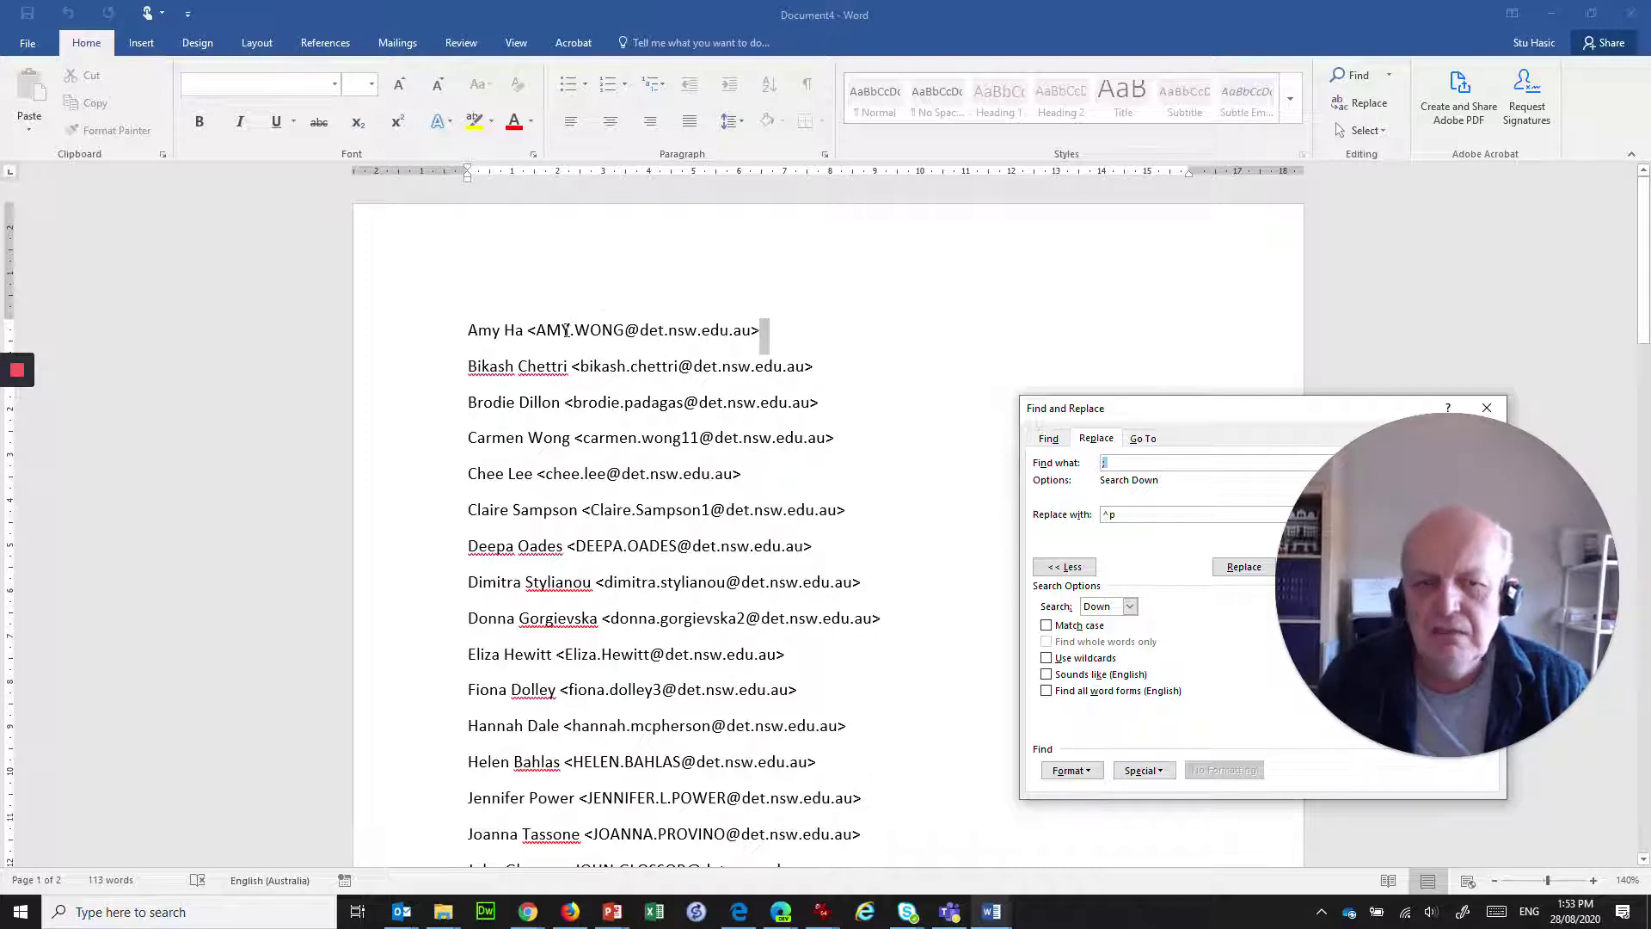
click(526, 331)
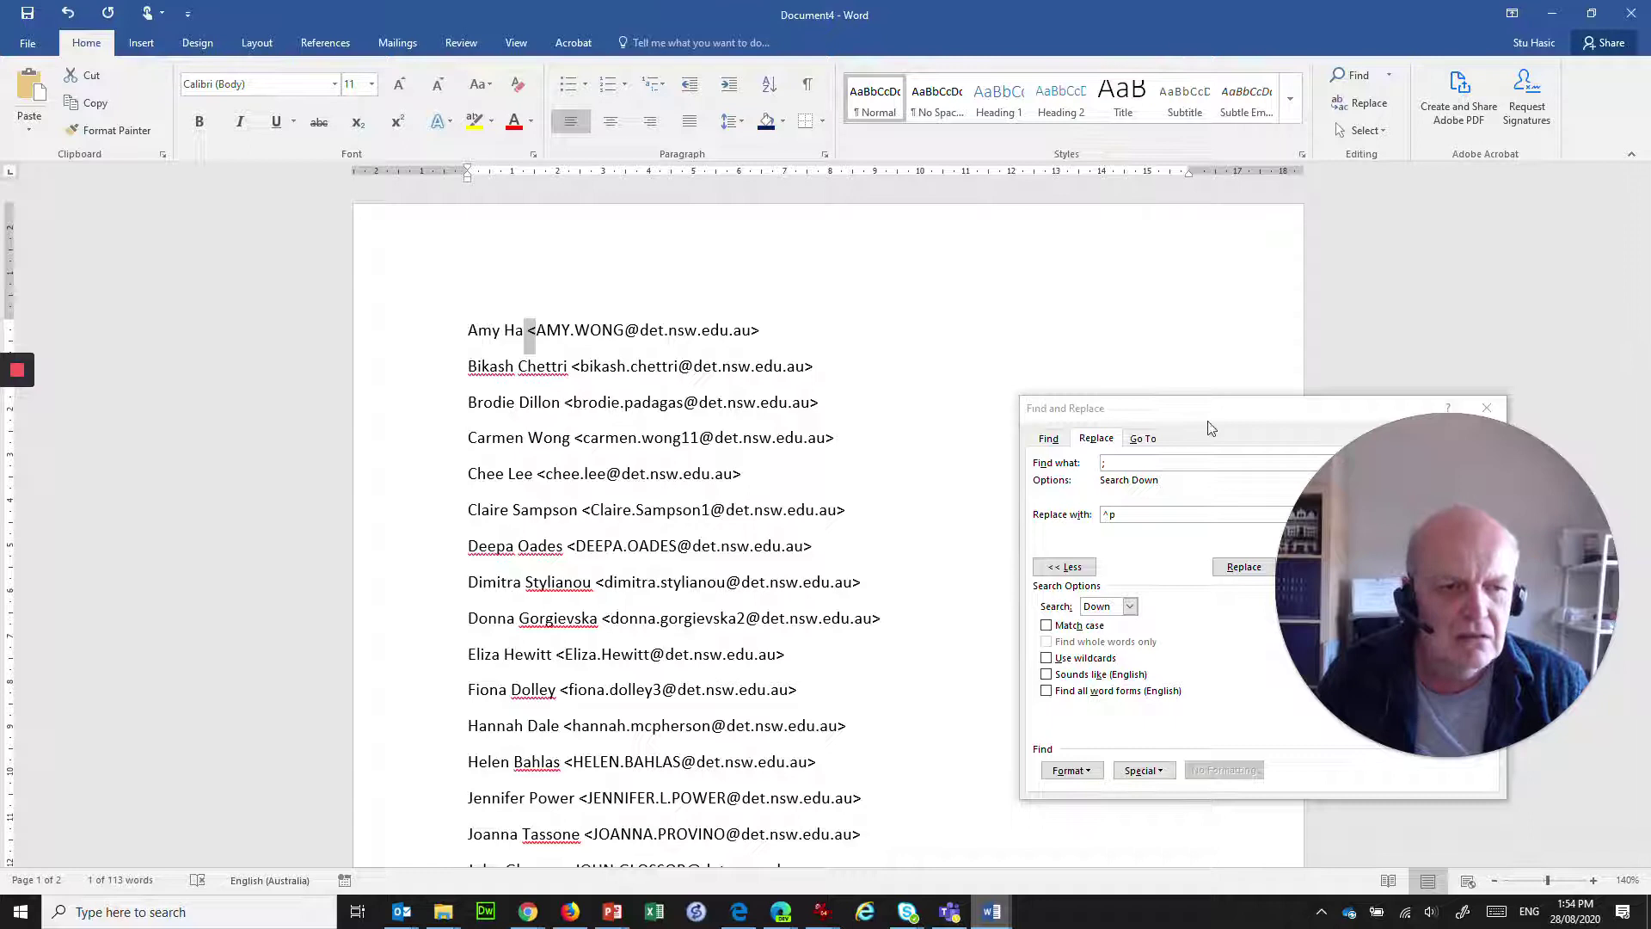
- Replace every < with a comma (37 replacements) so lines read name,email>
drag(1227, 407, 1036, 311)
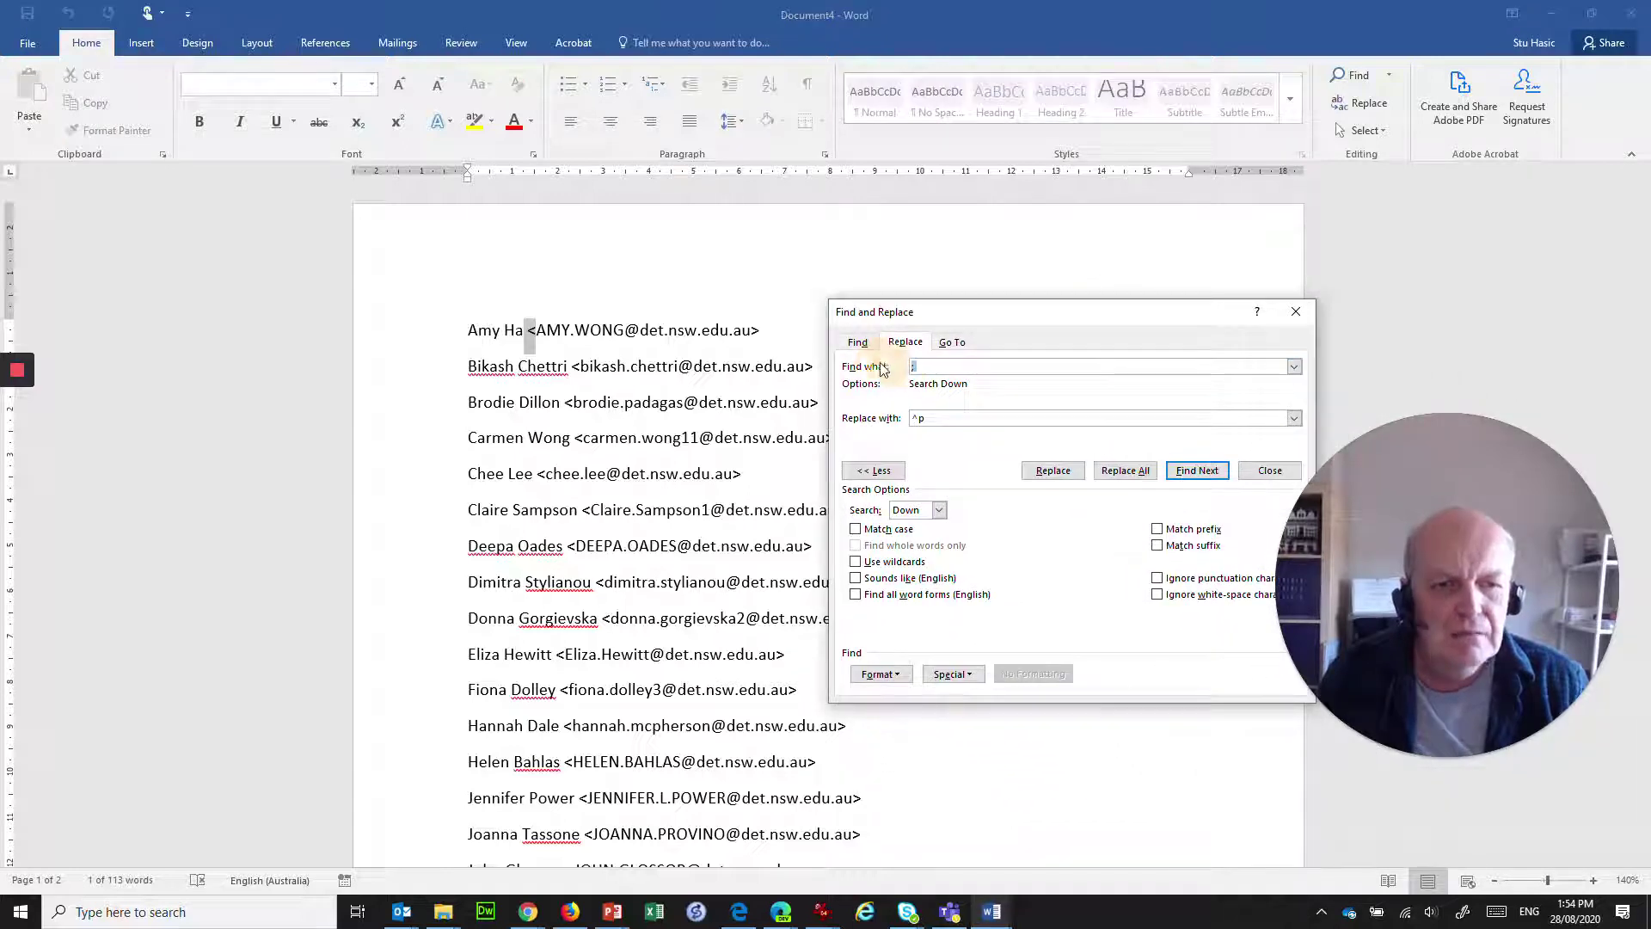
text(<)
double_click(930, 417)
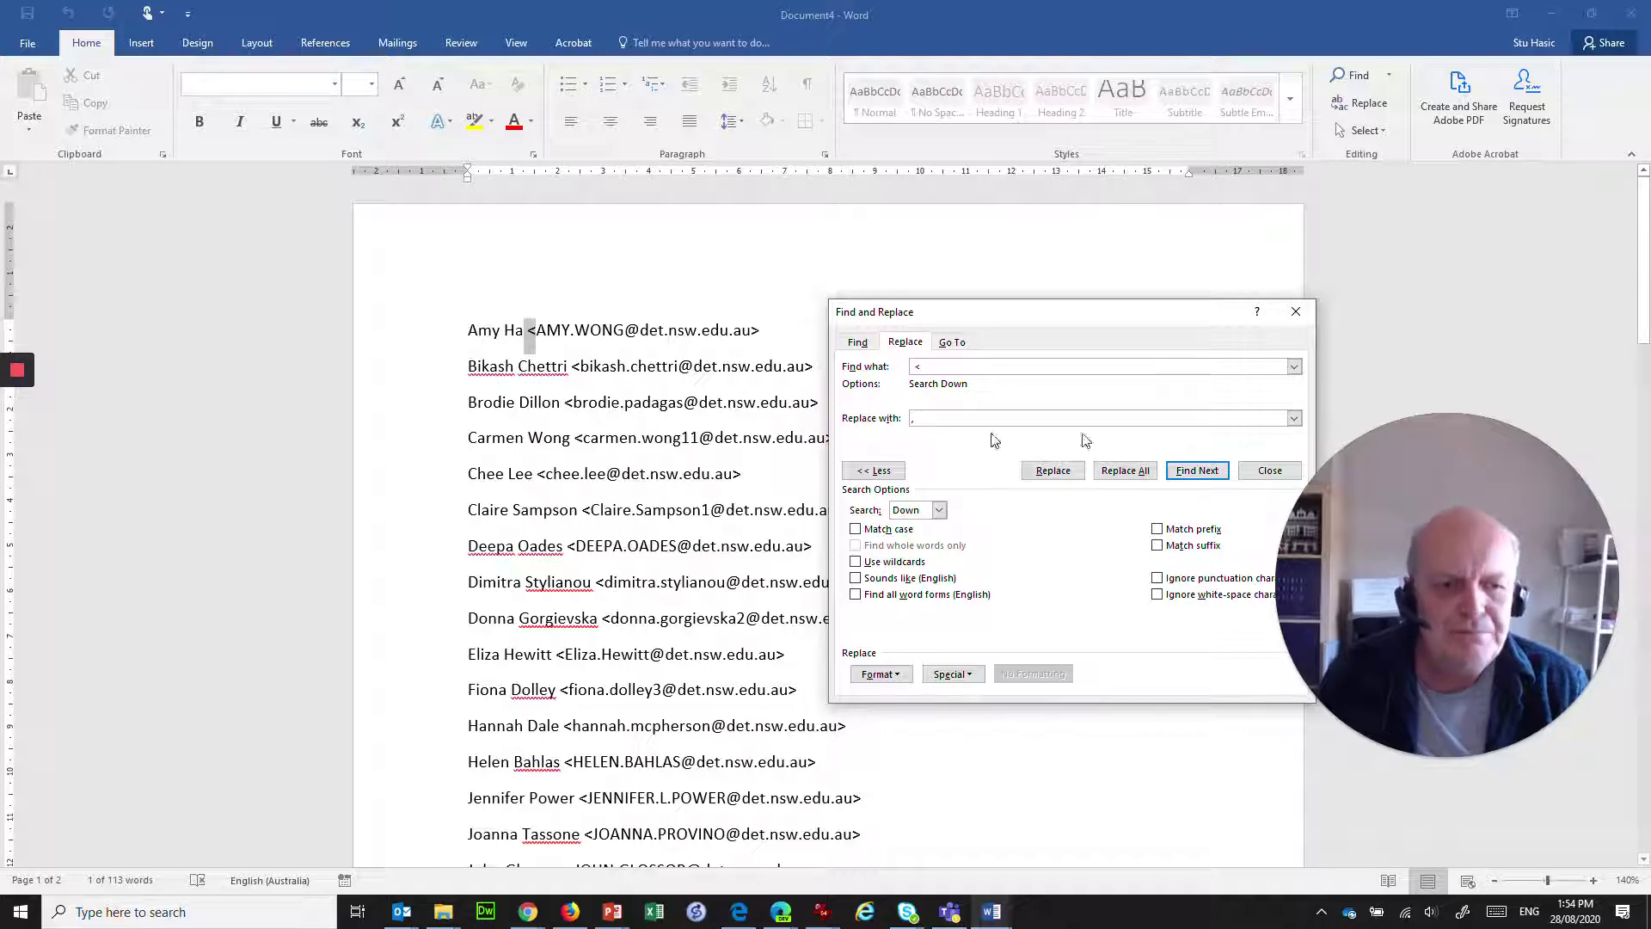
click(1140, 471)
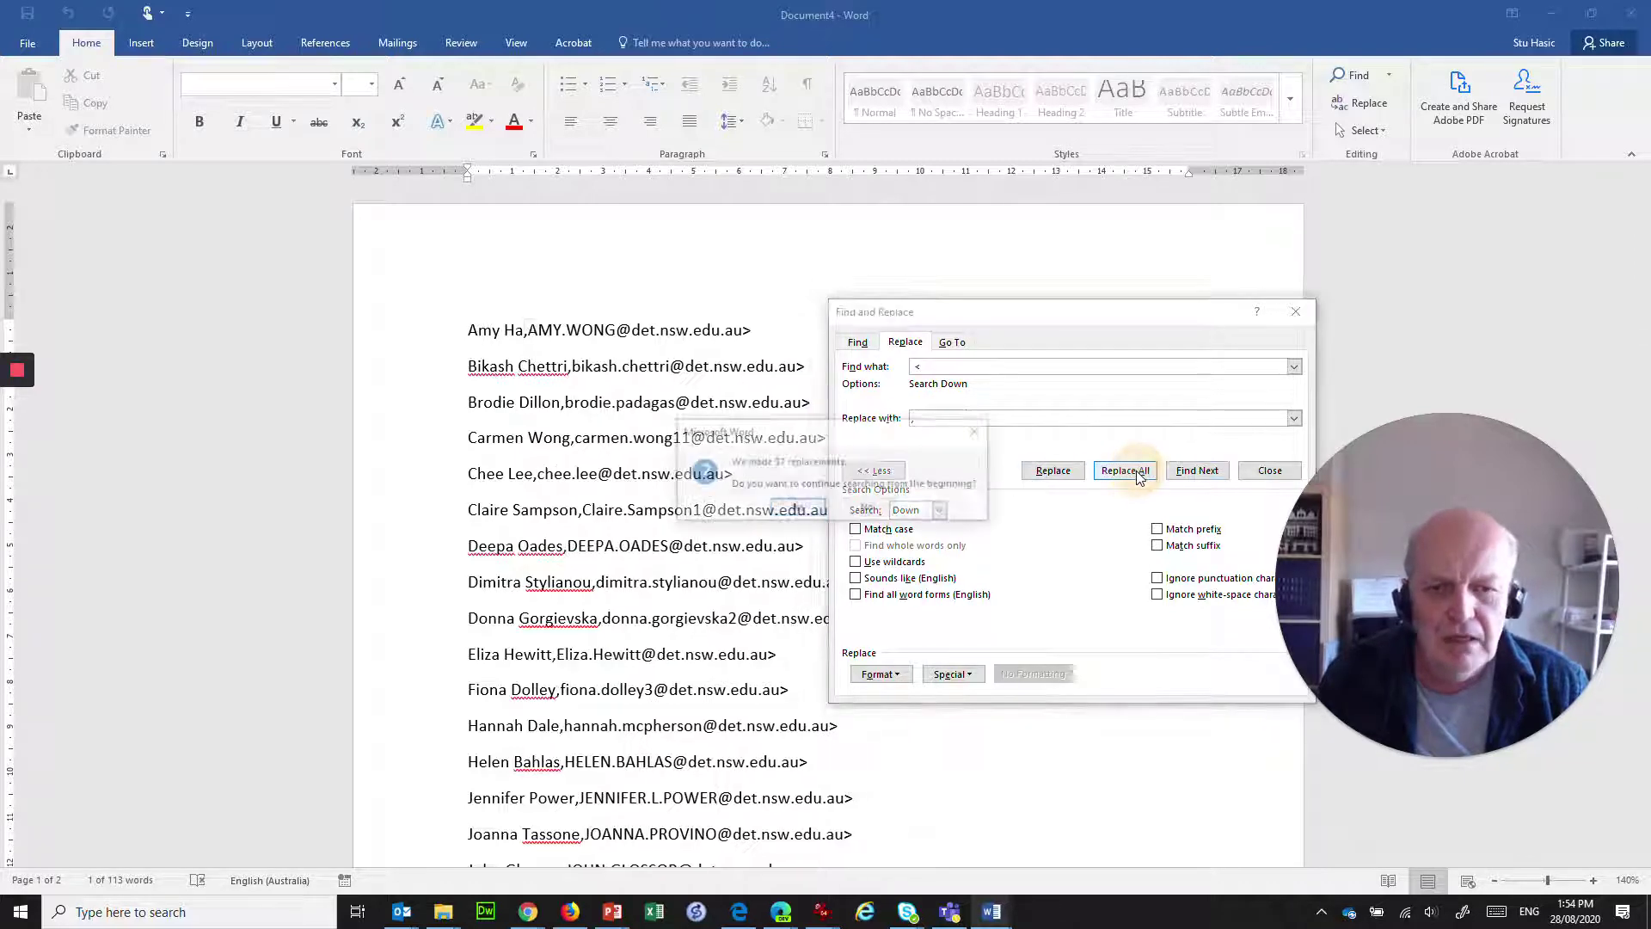
click(792, 507)
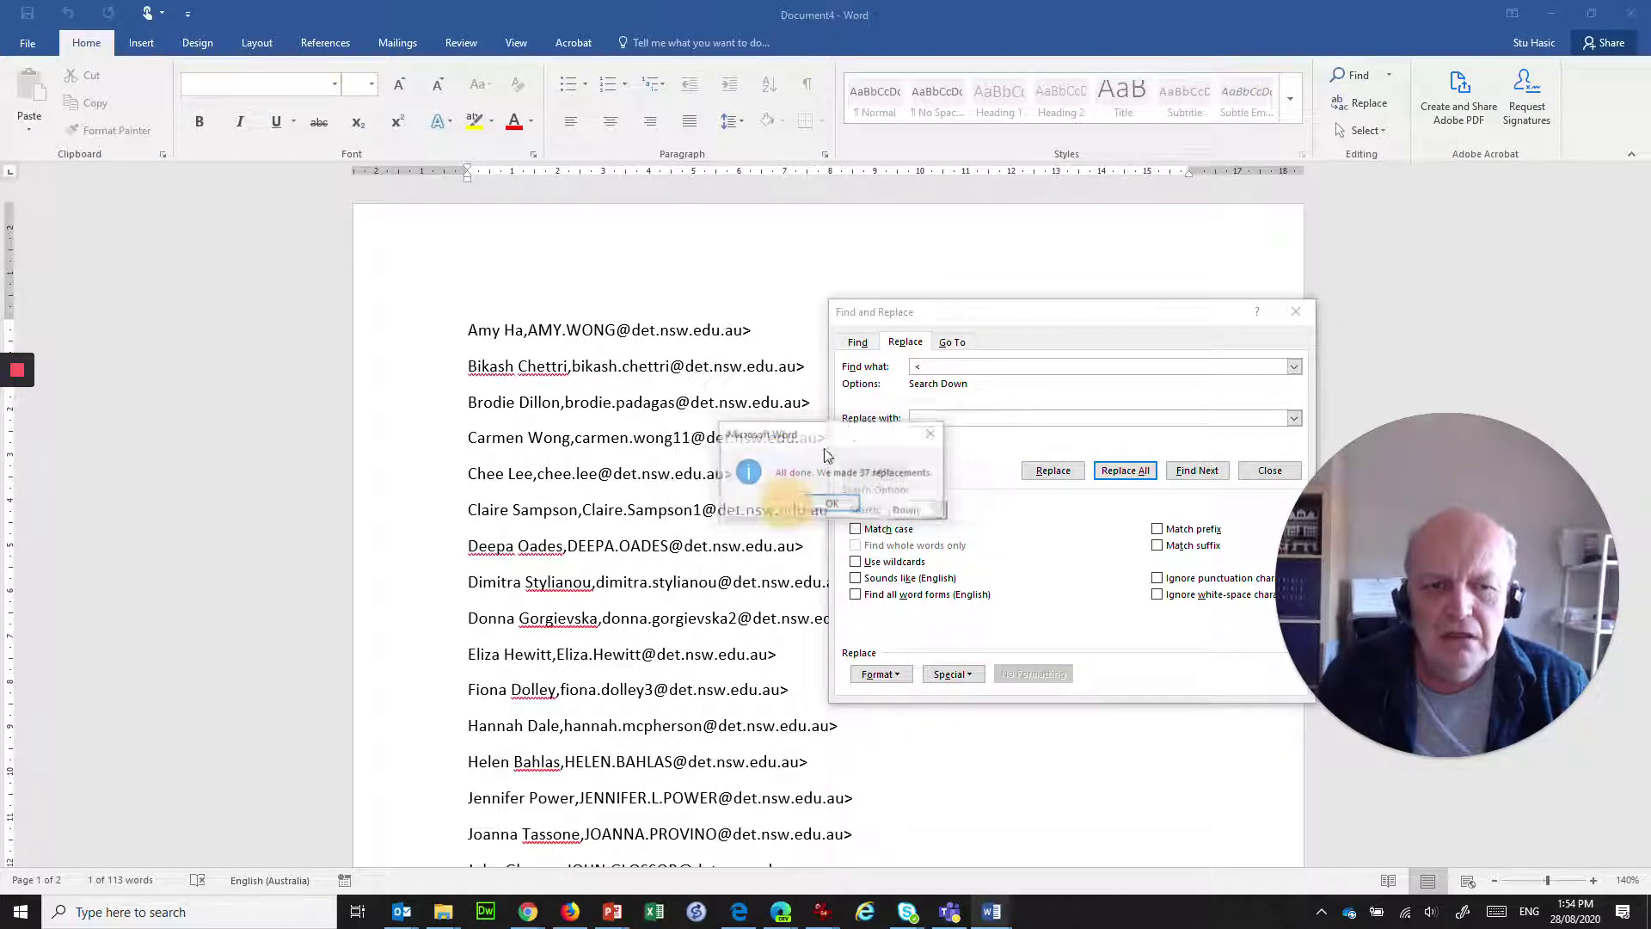
click(824, 508)
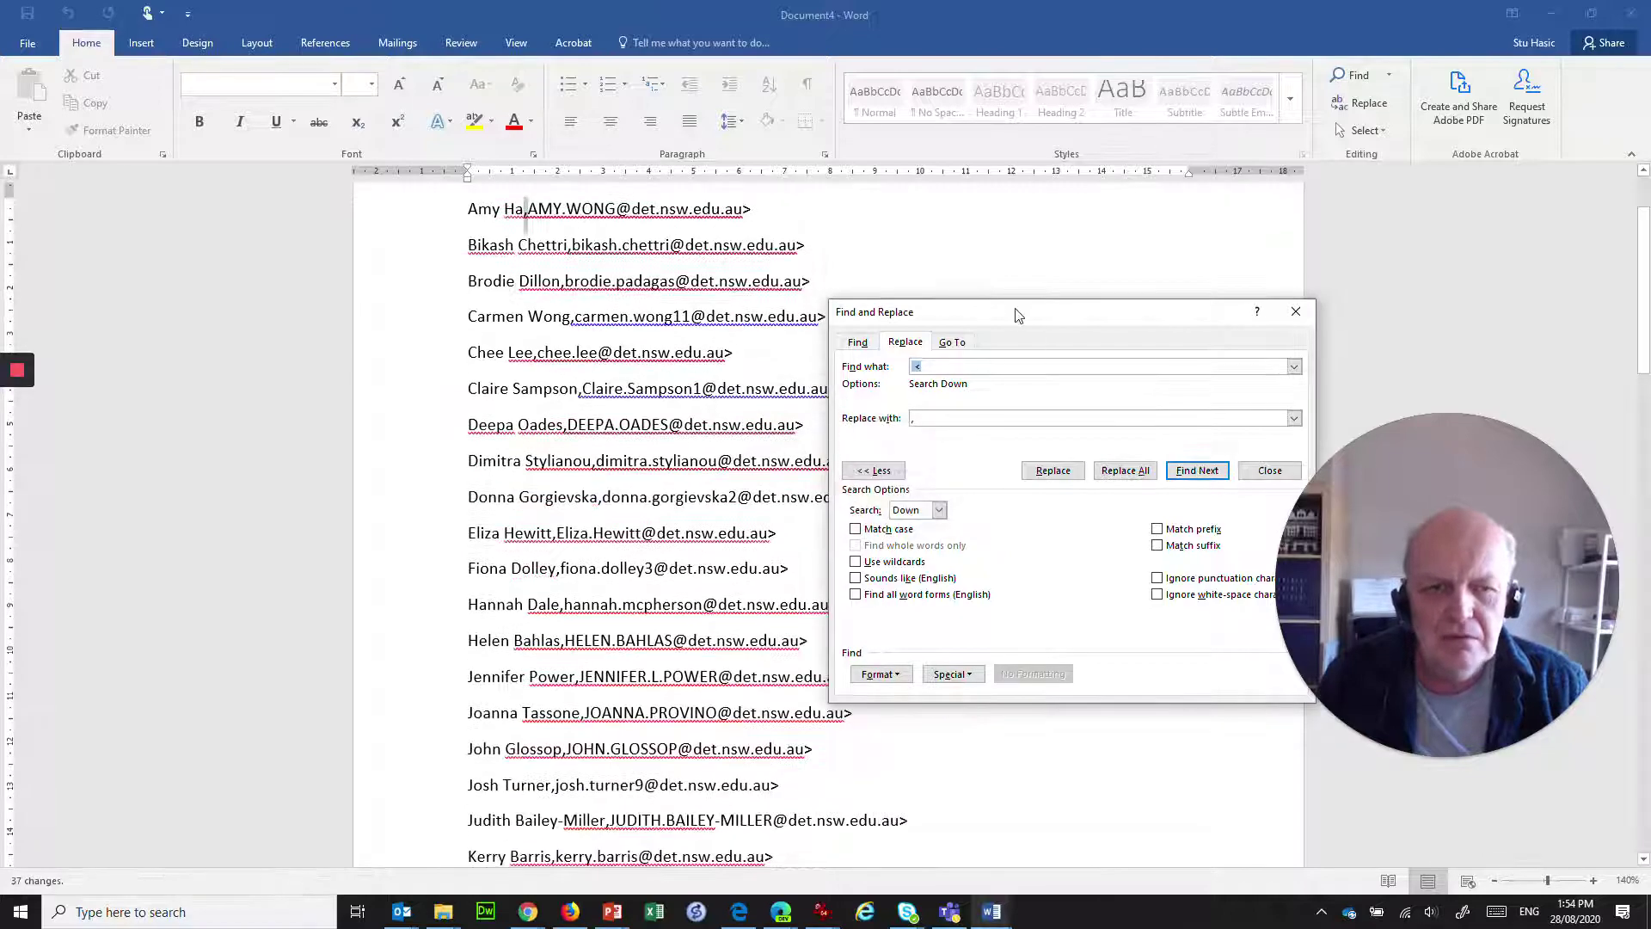
drag(1019, 312, 1233, 265)
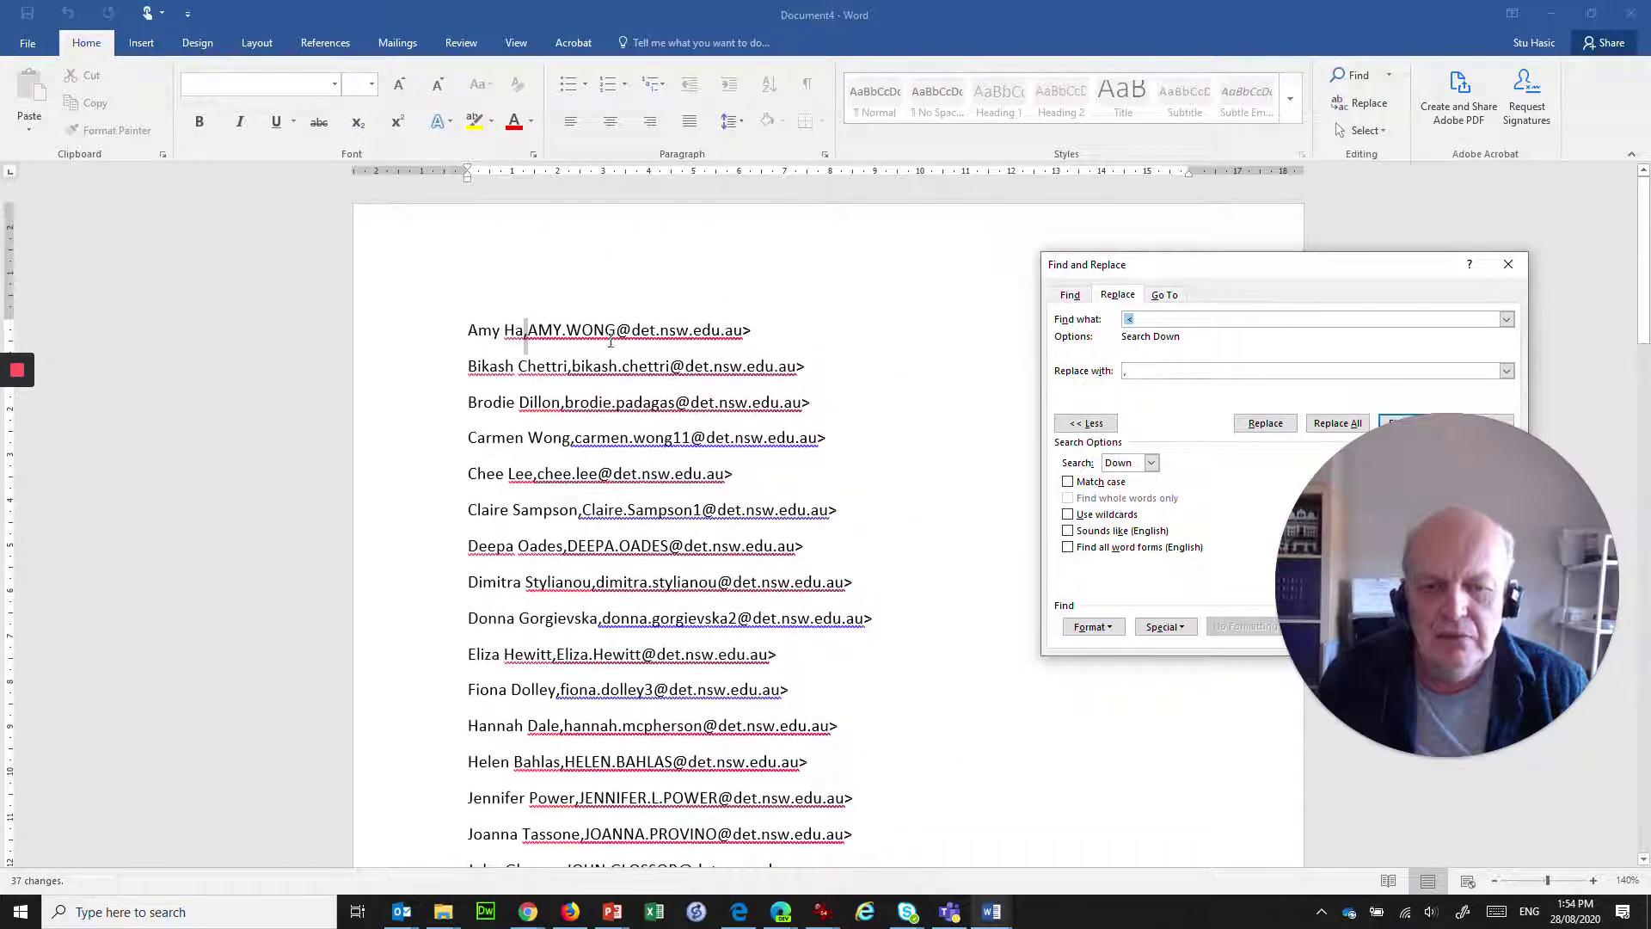
scroll(396, 670, down, 6)
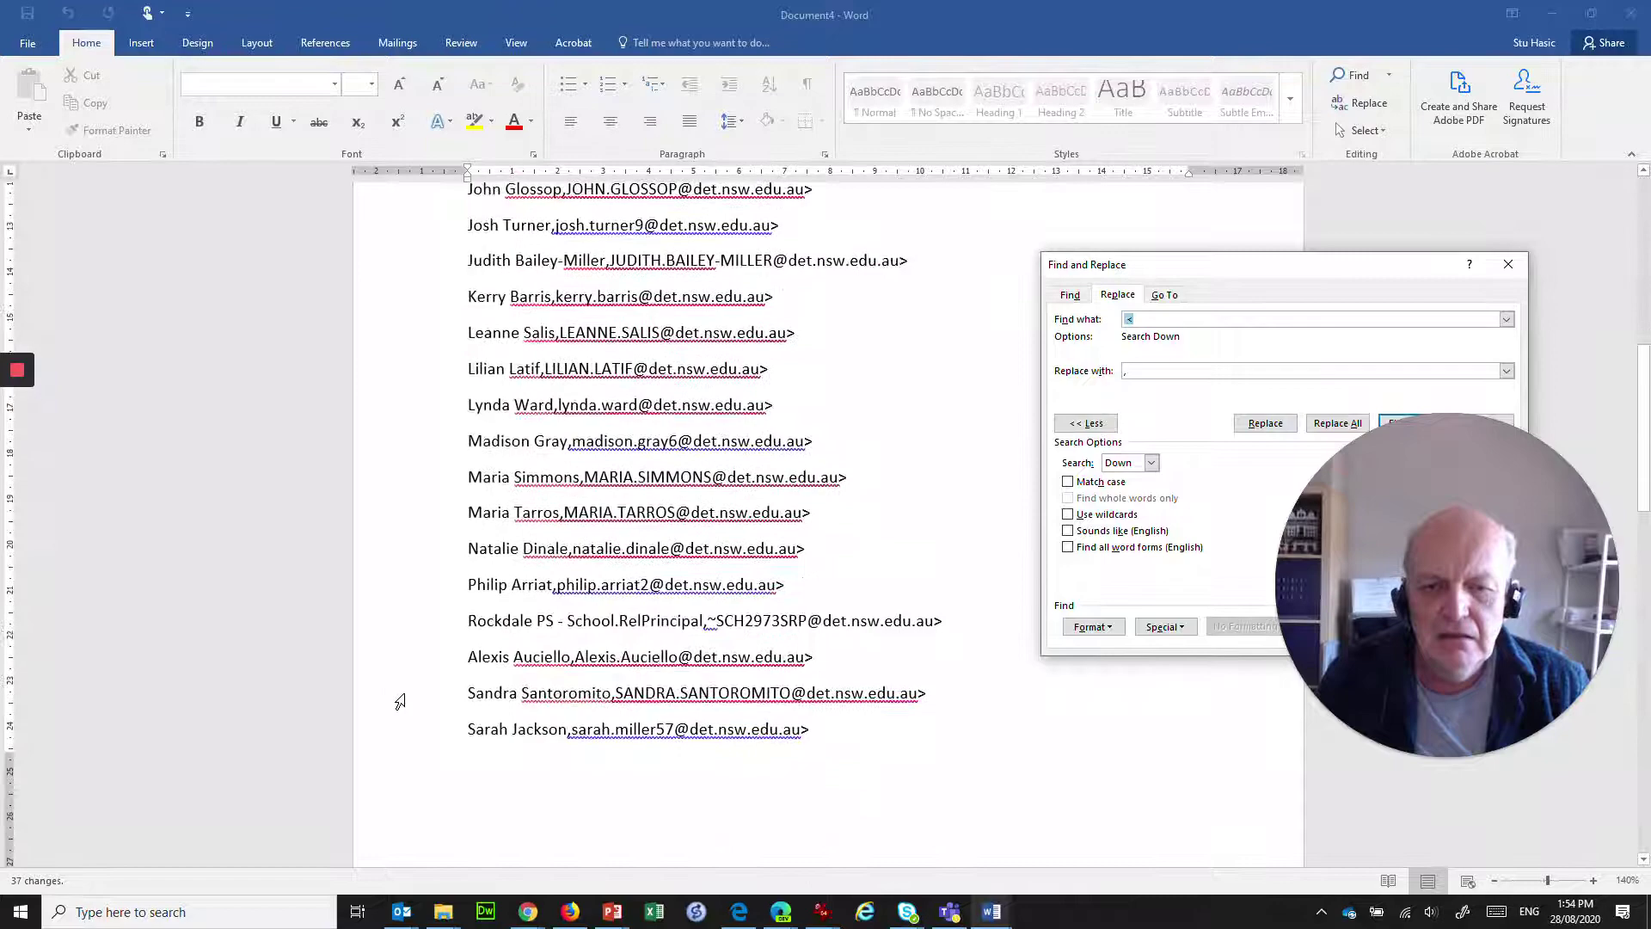
scroll(591, 710, up, 7)
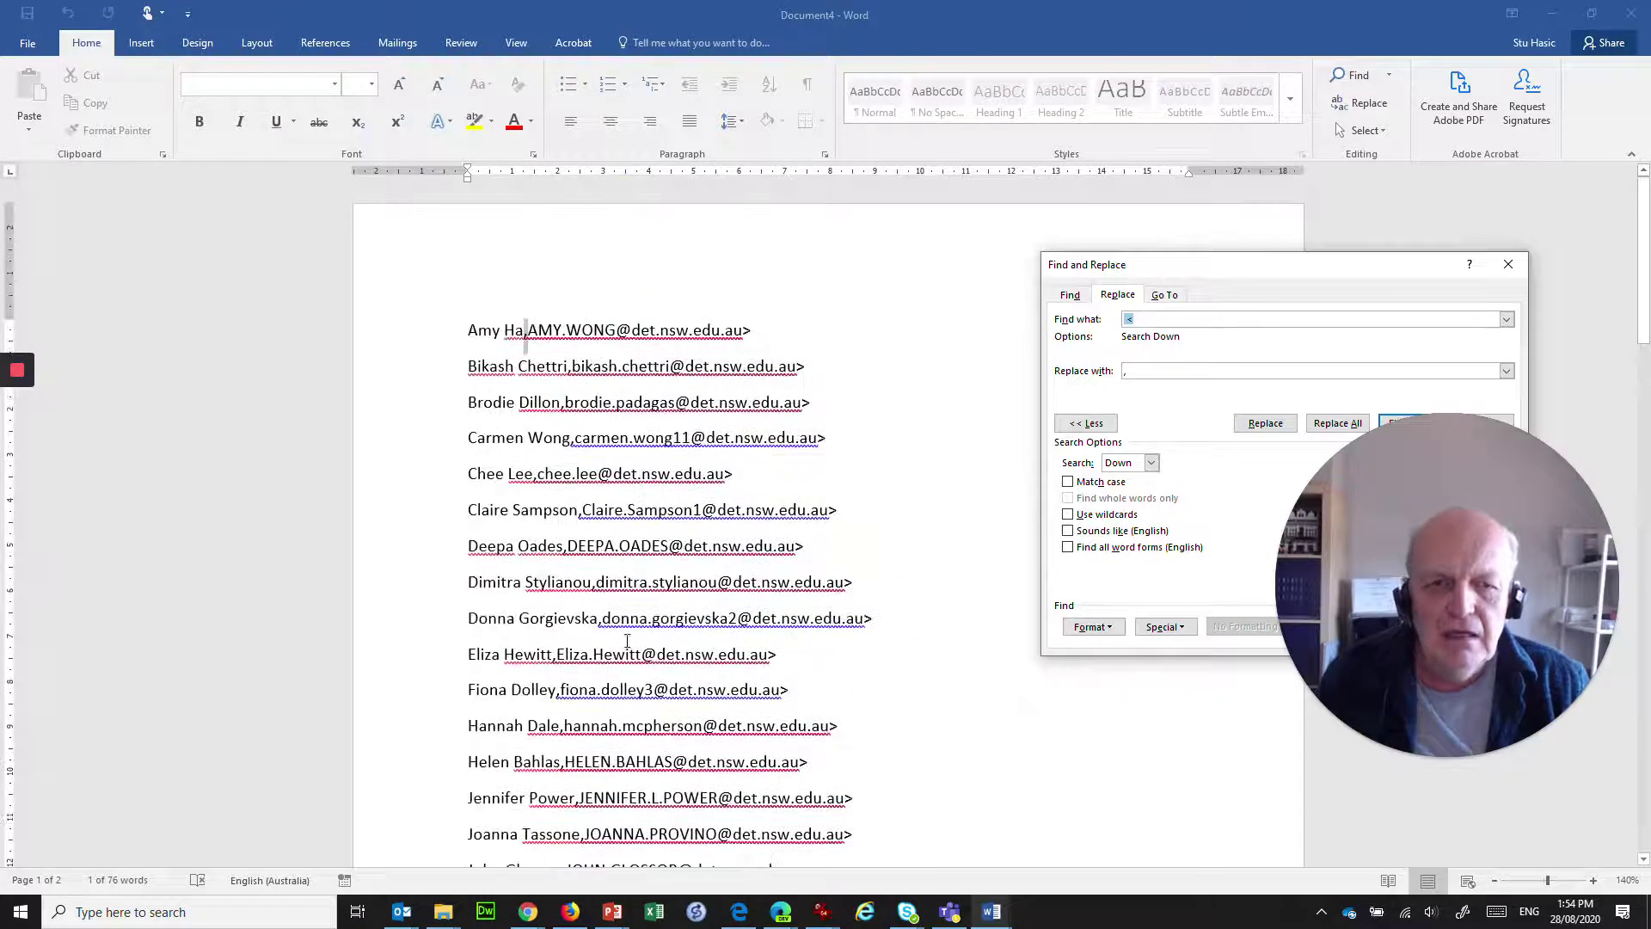
- Remove every closing > character by replacing it with nothing
click(745, 330)
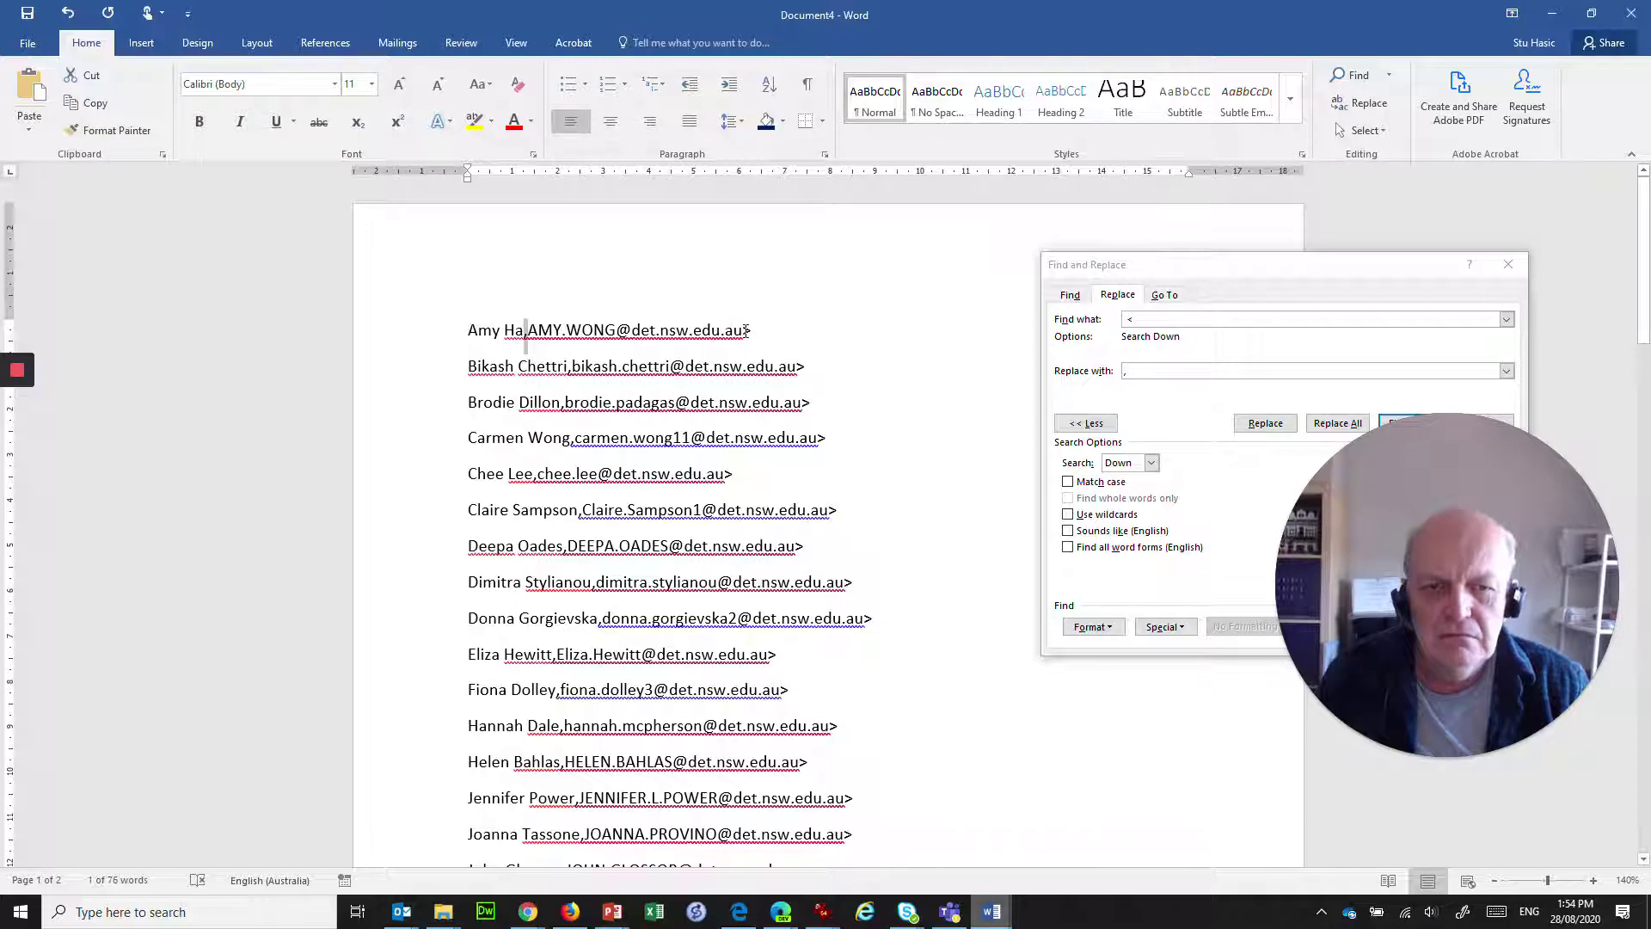
drag(744, 330, 765, 332)
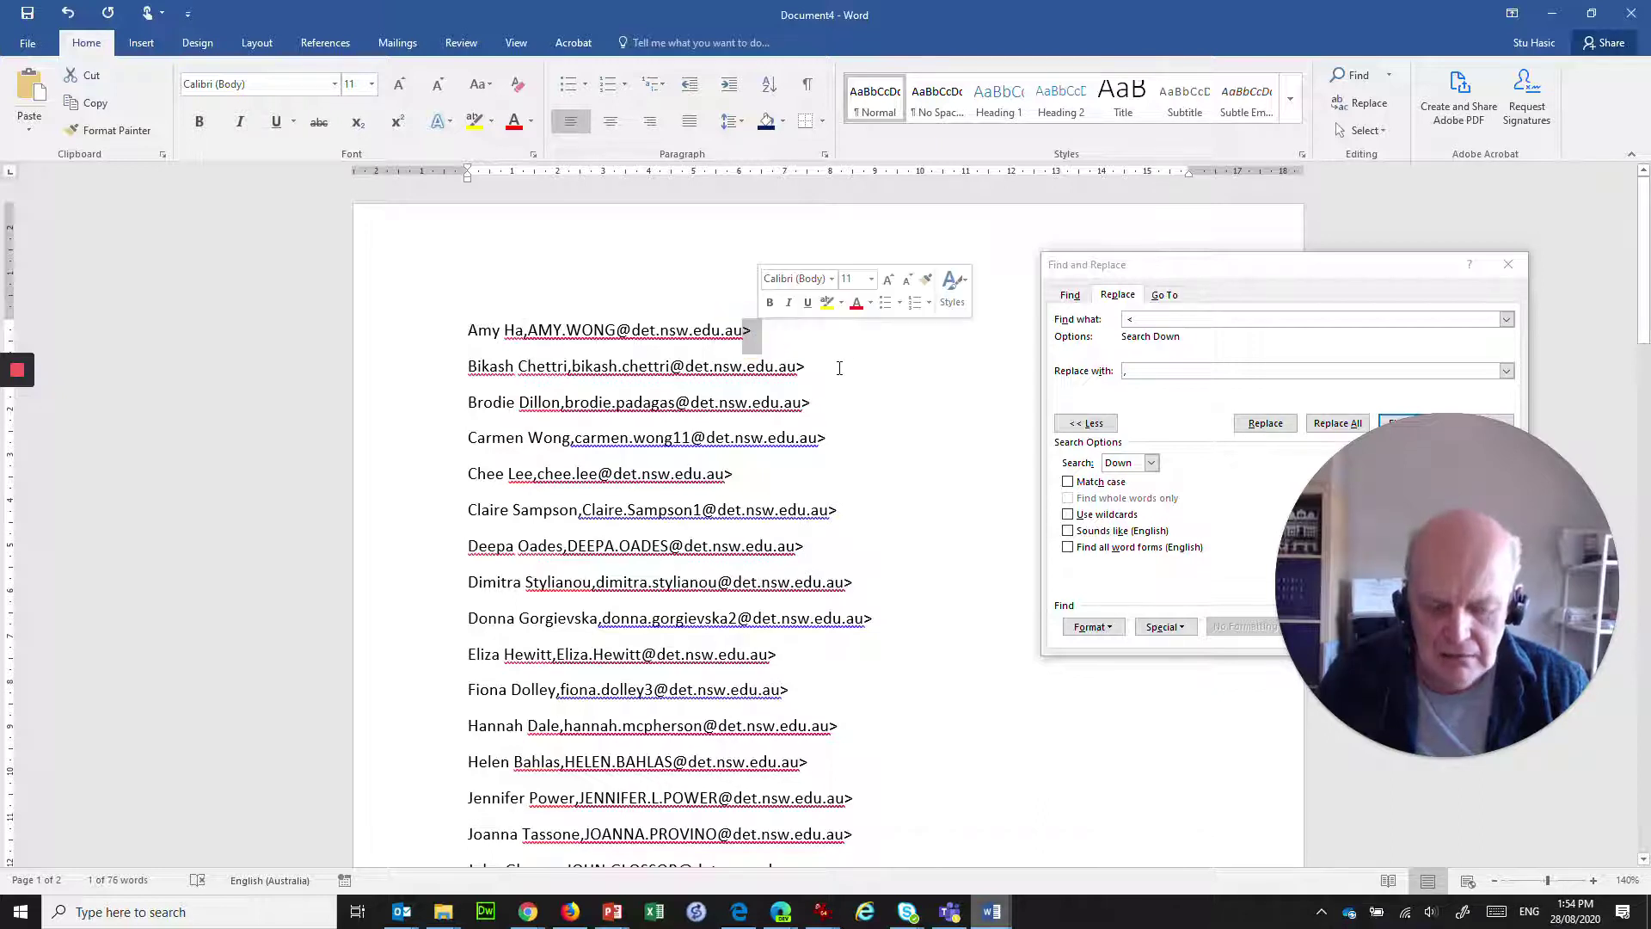
click(750, 331)
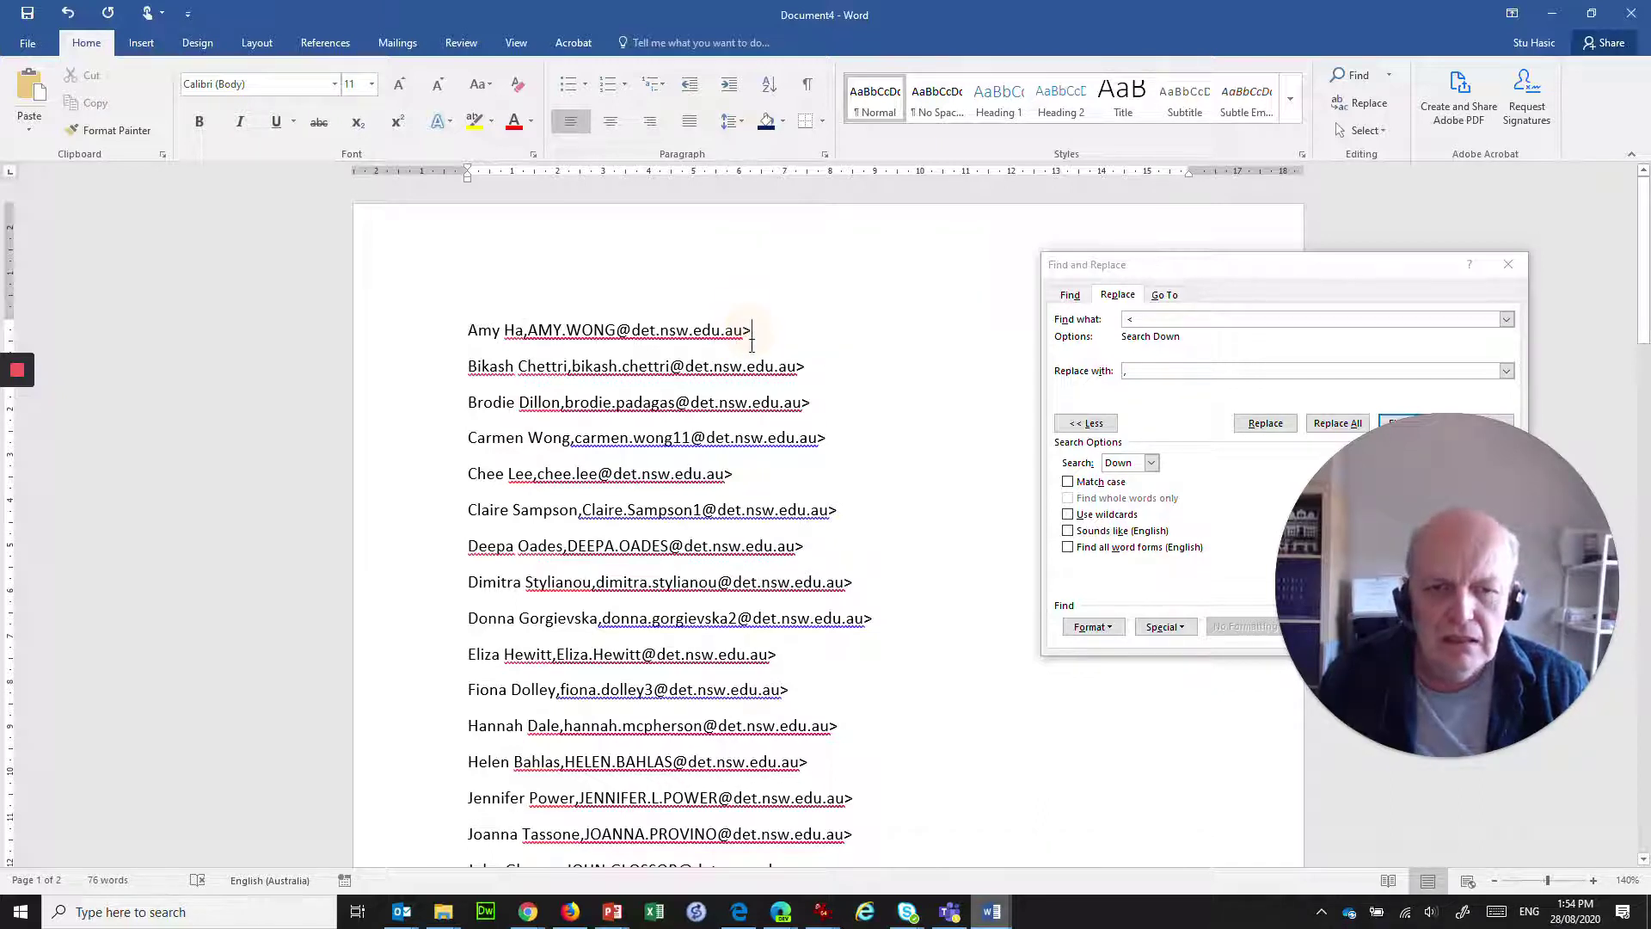
double_click(751, 345)
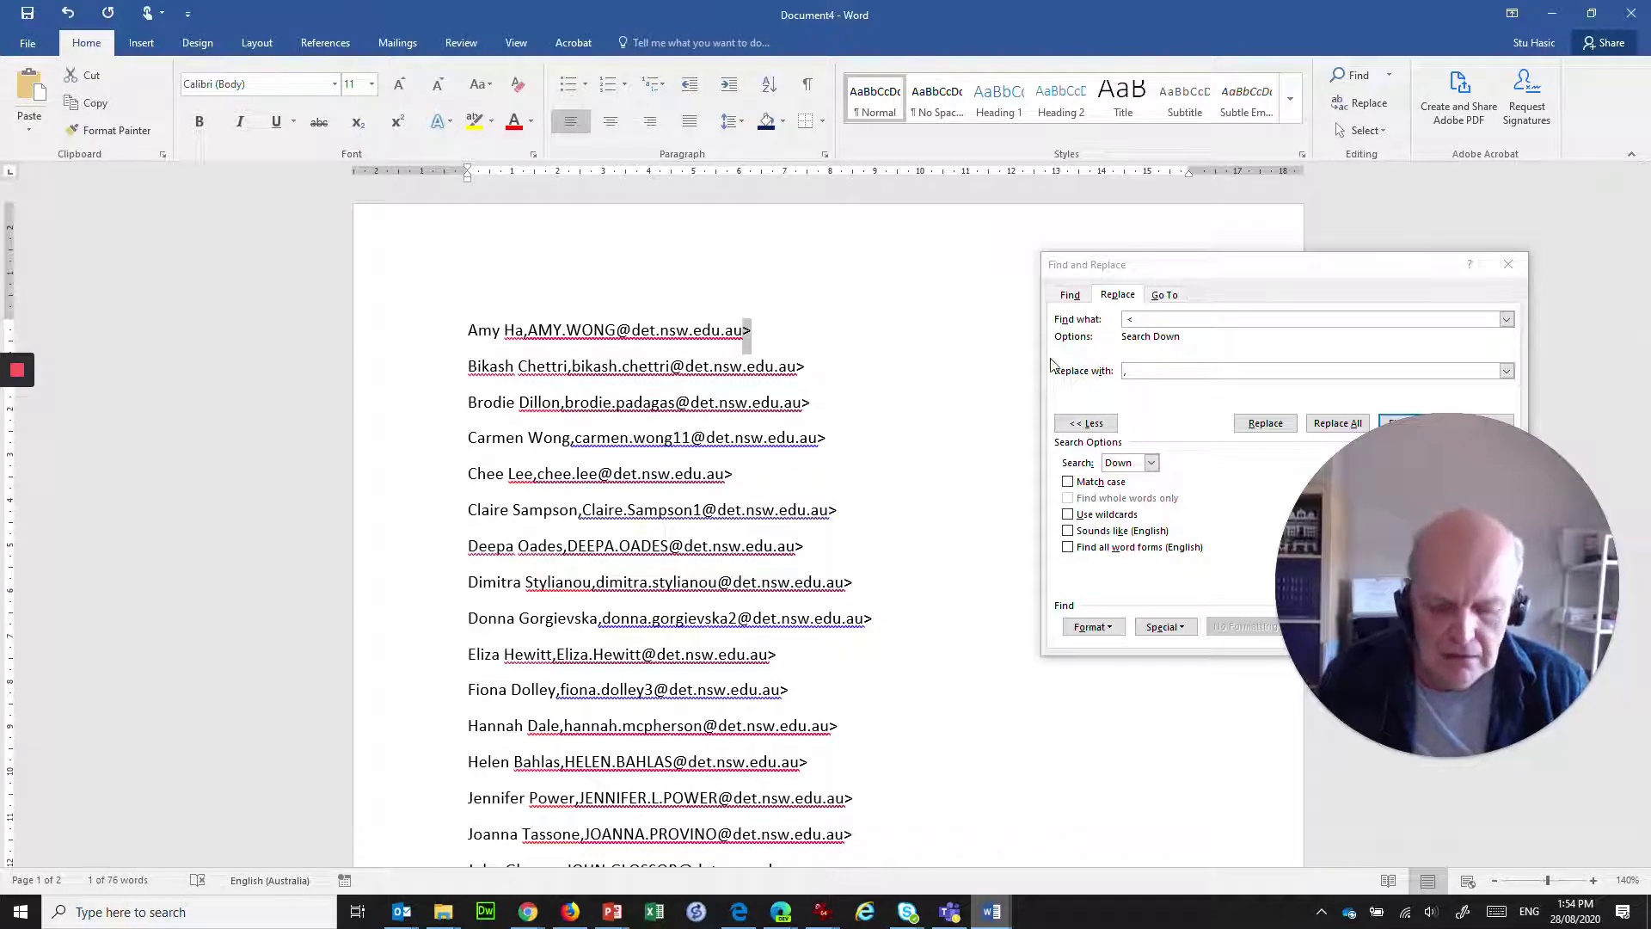
click(1153, 316)
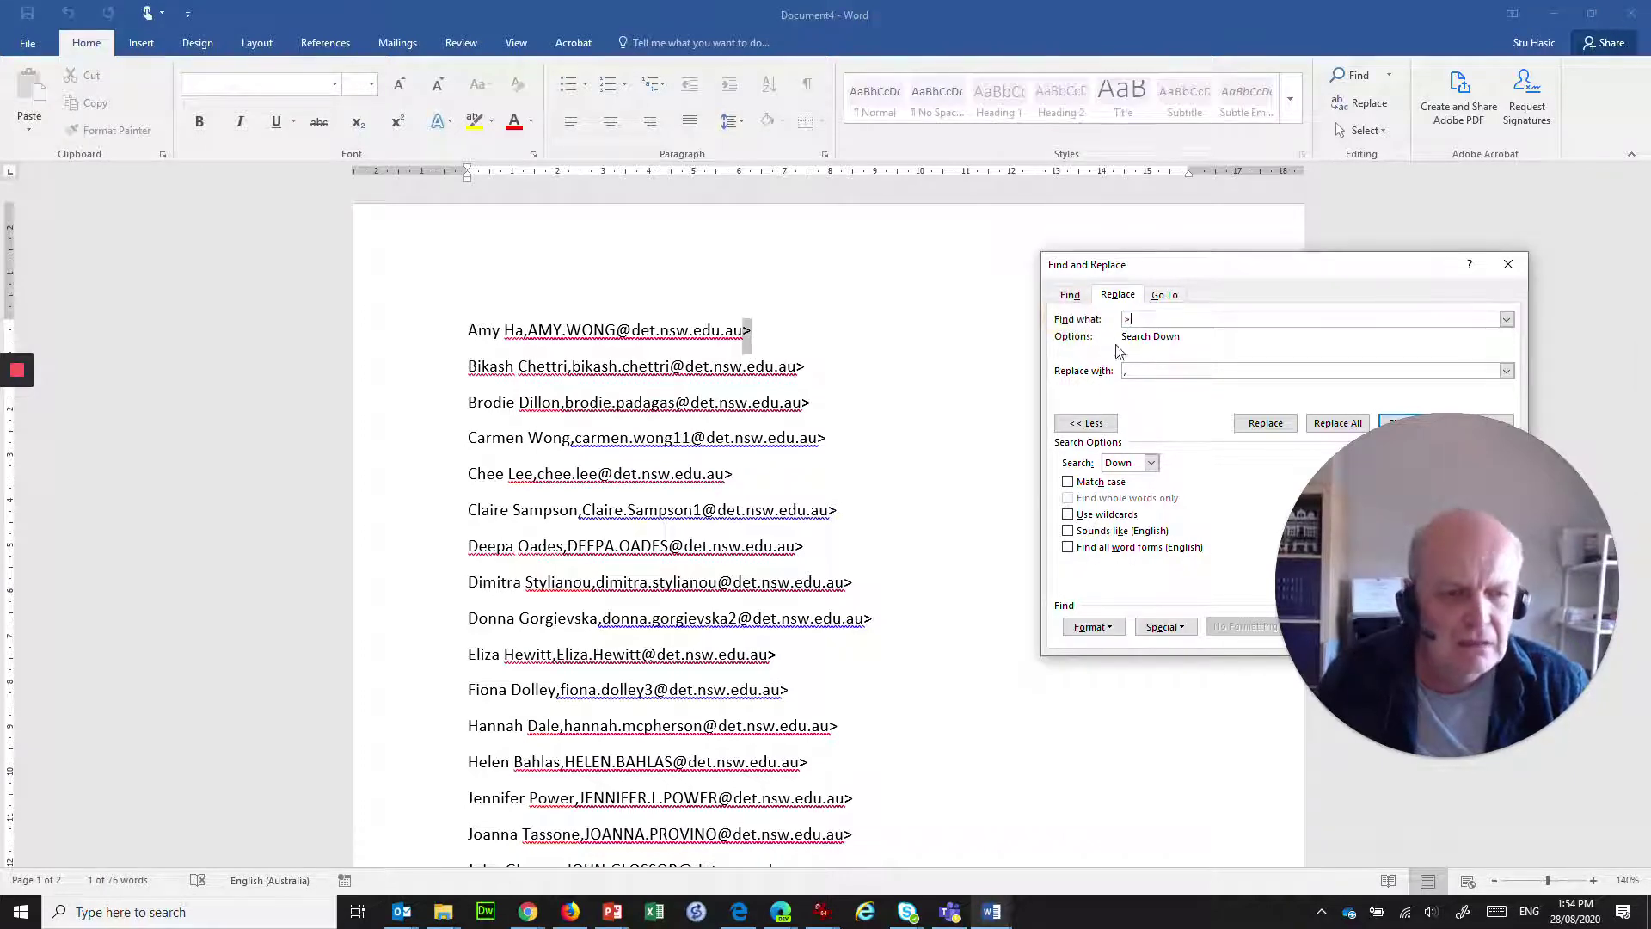
click(1145, 370)
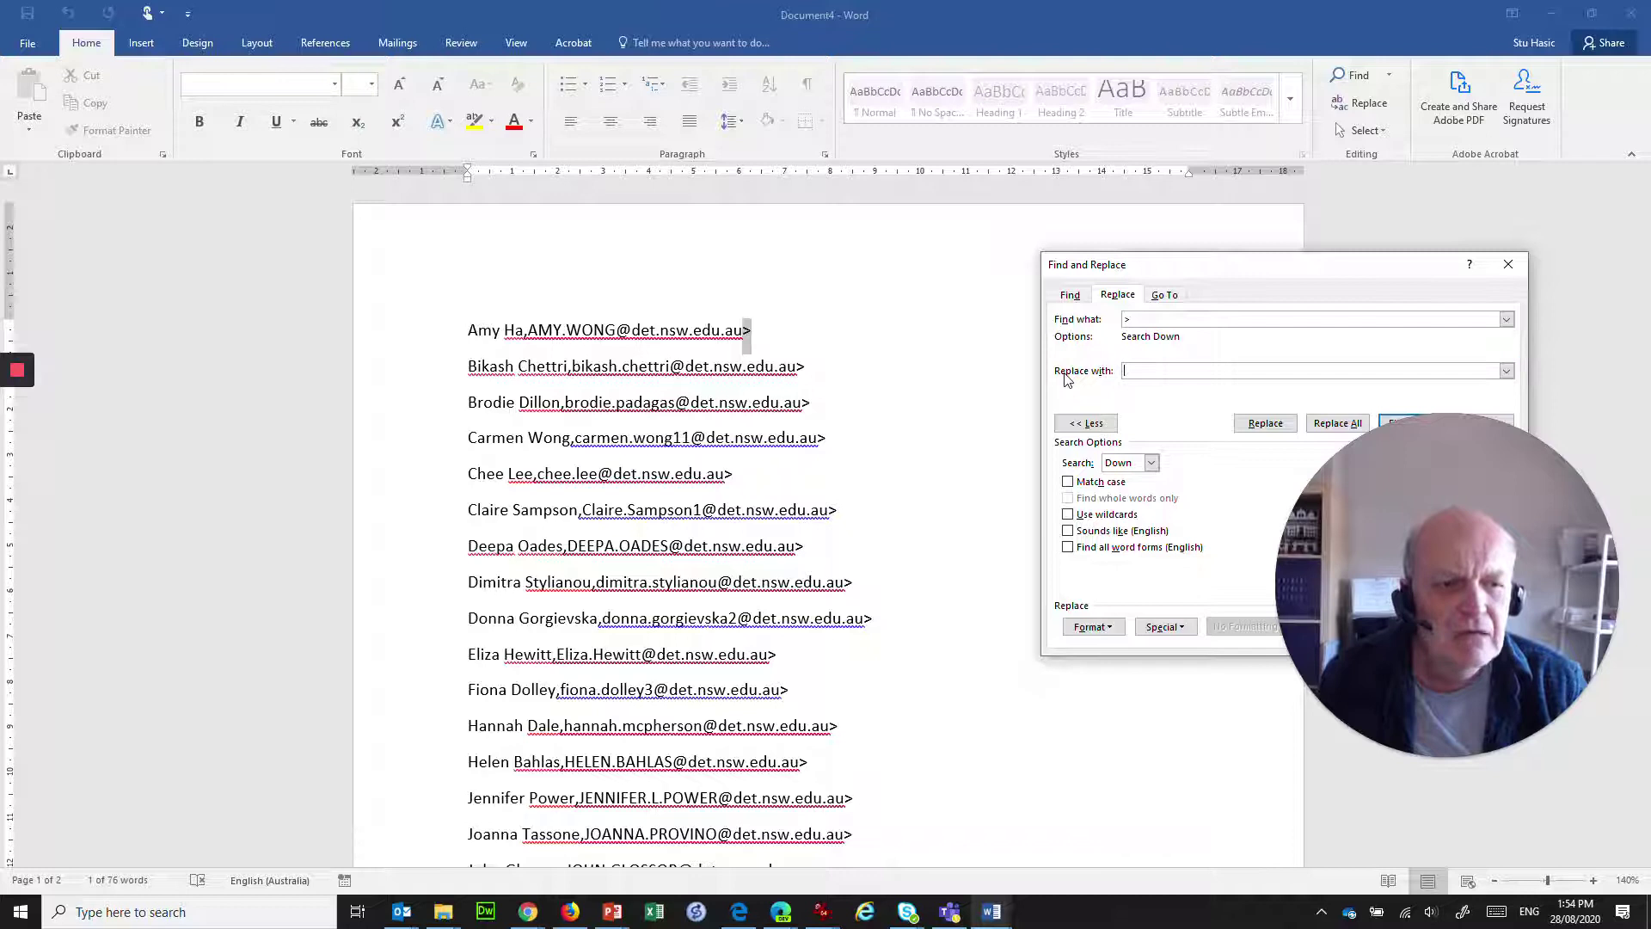
drag(1221, 267, 973, 209)
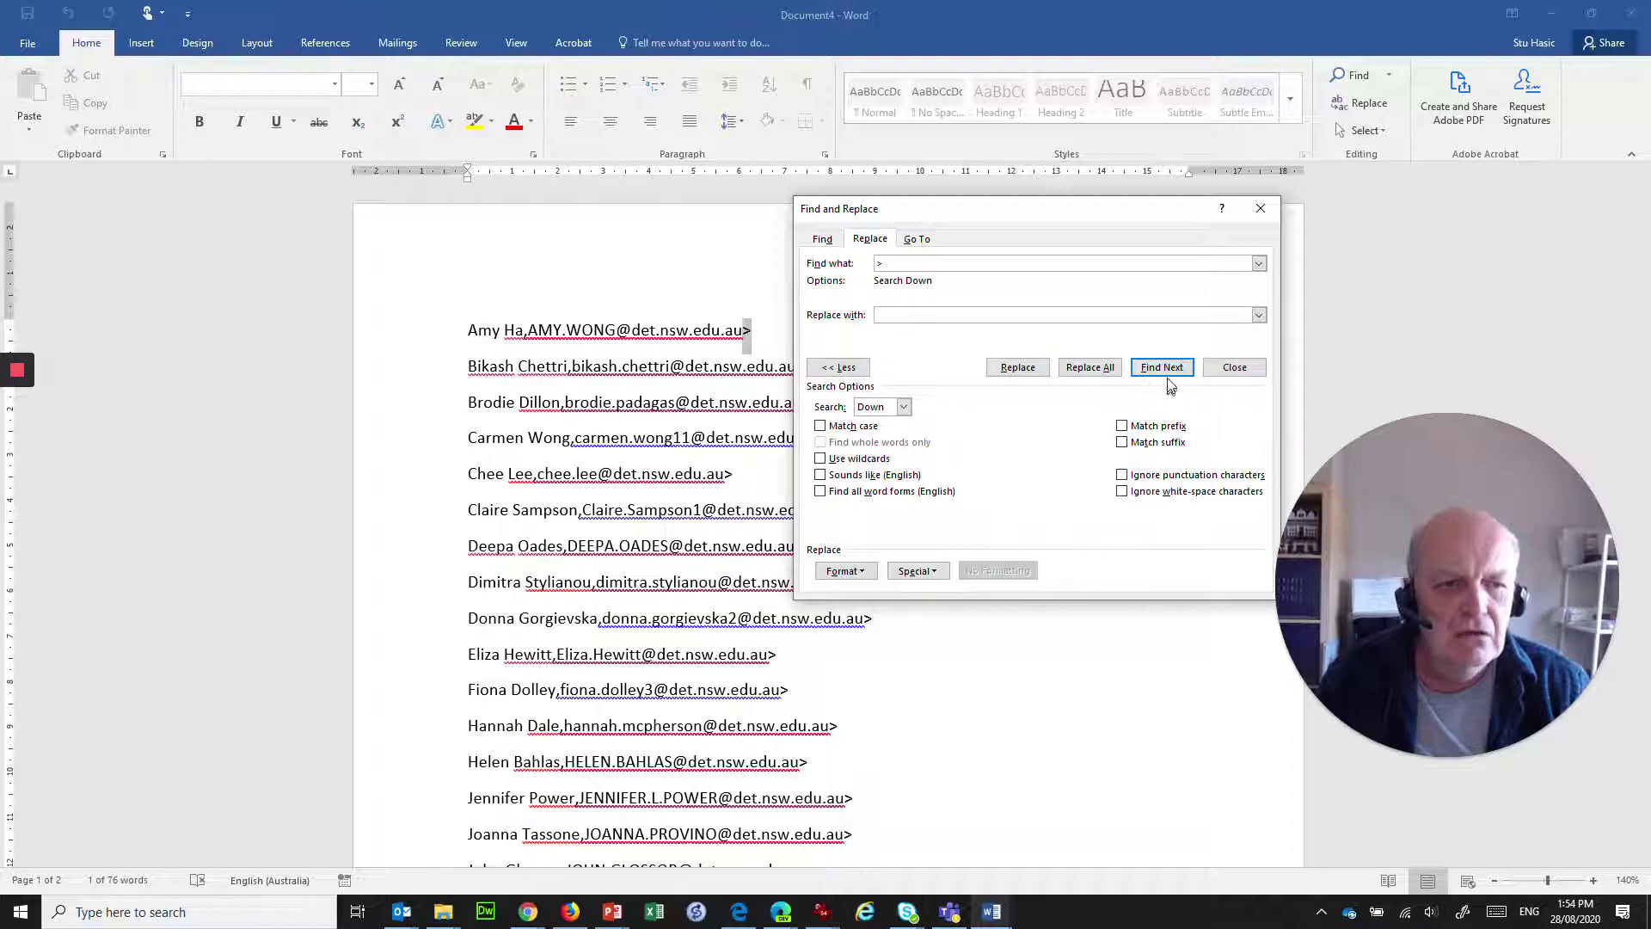
click(1089, 367)
click(790, 509)
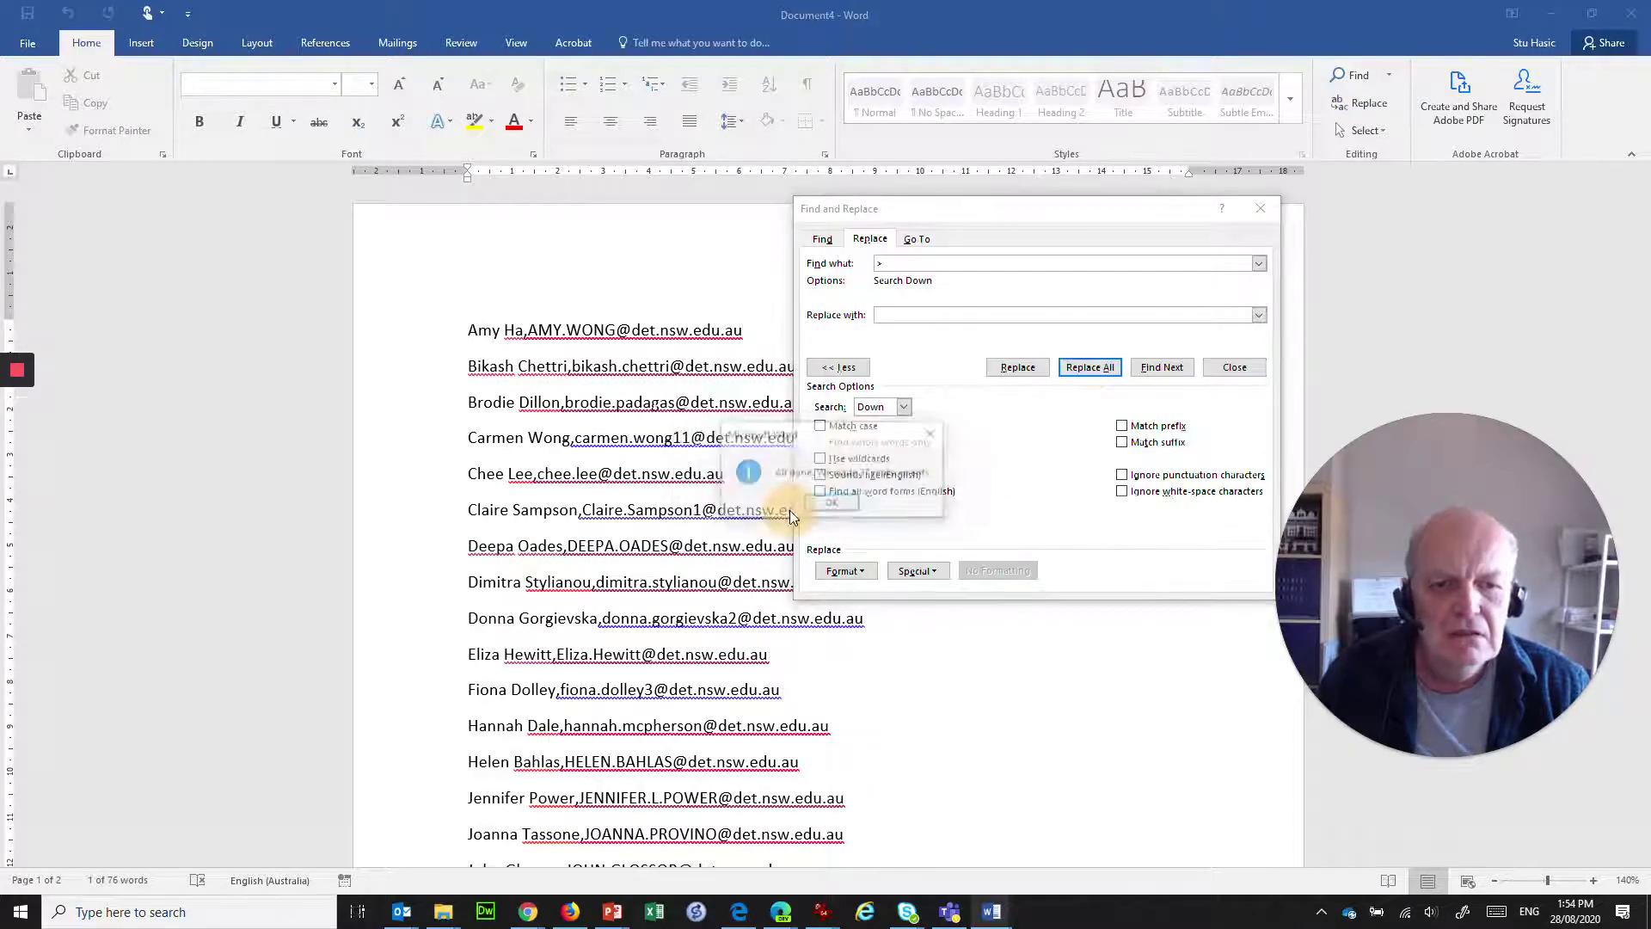
click(832, 504)
scroll(773, 516, down, 1)
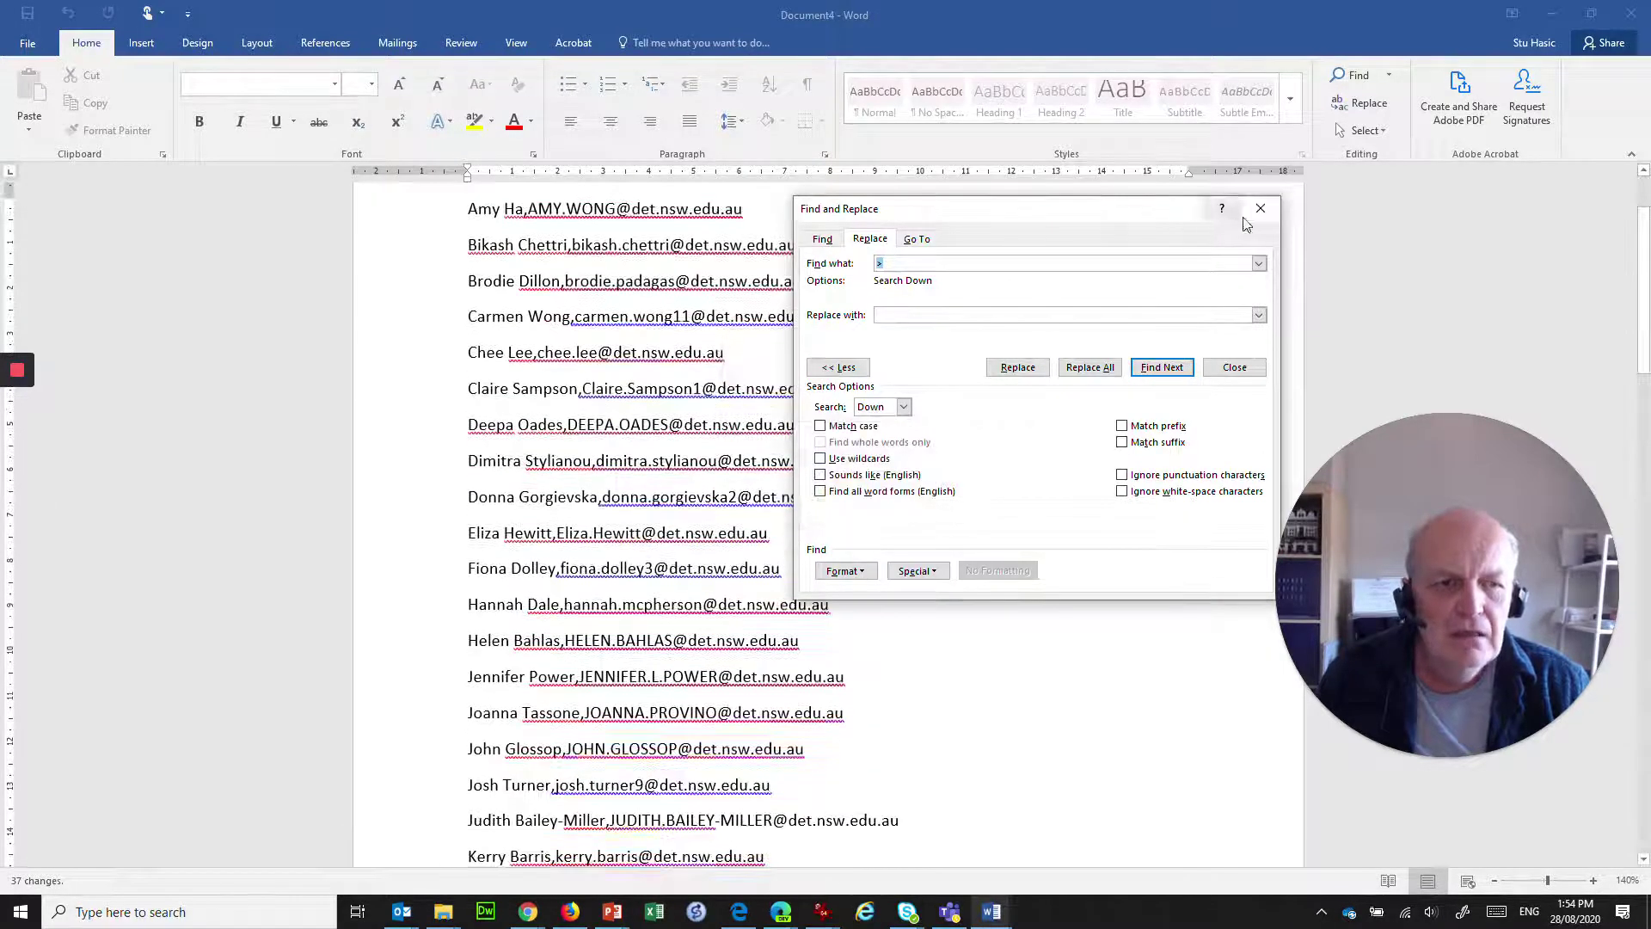
- Close Find and Replace, review the name,email lines and select the whole list
click(1260, 208)
scroll(807, 482, up, 2)
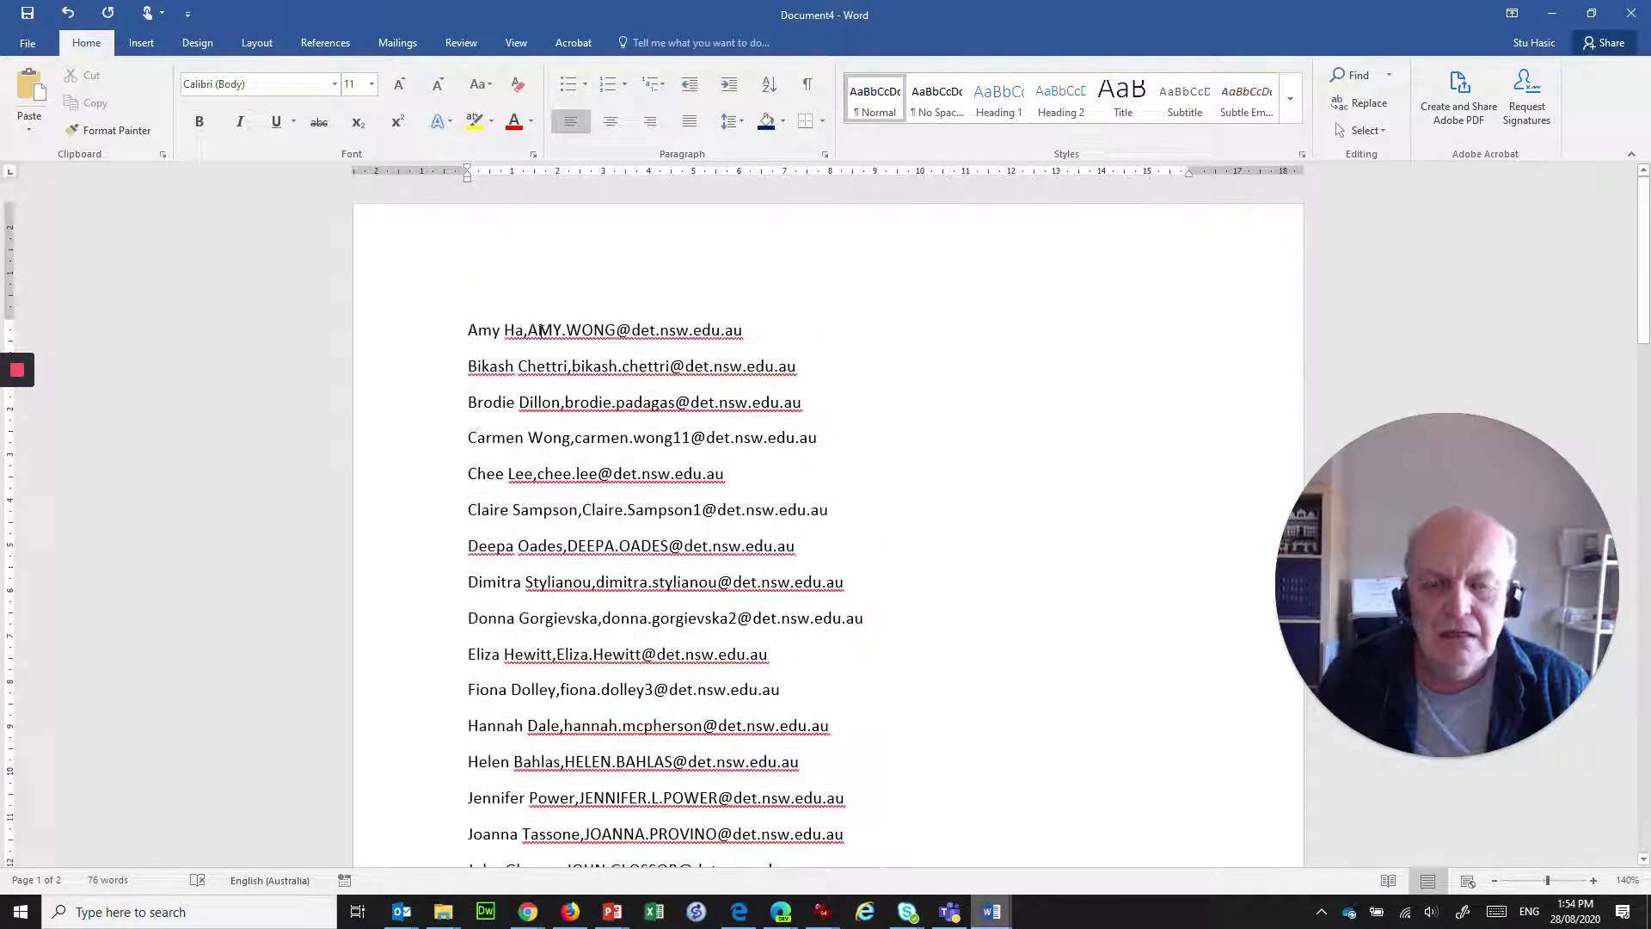
scroll(819, 675, down, 7)
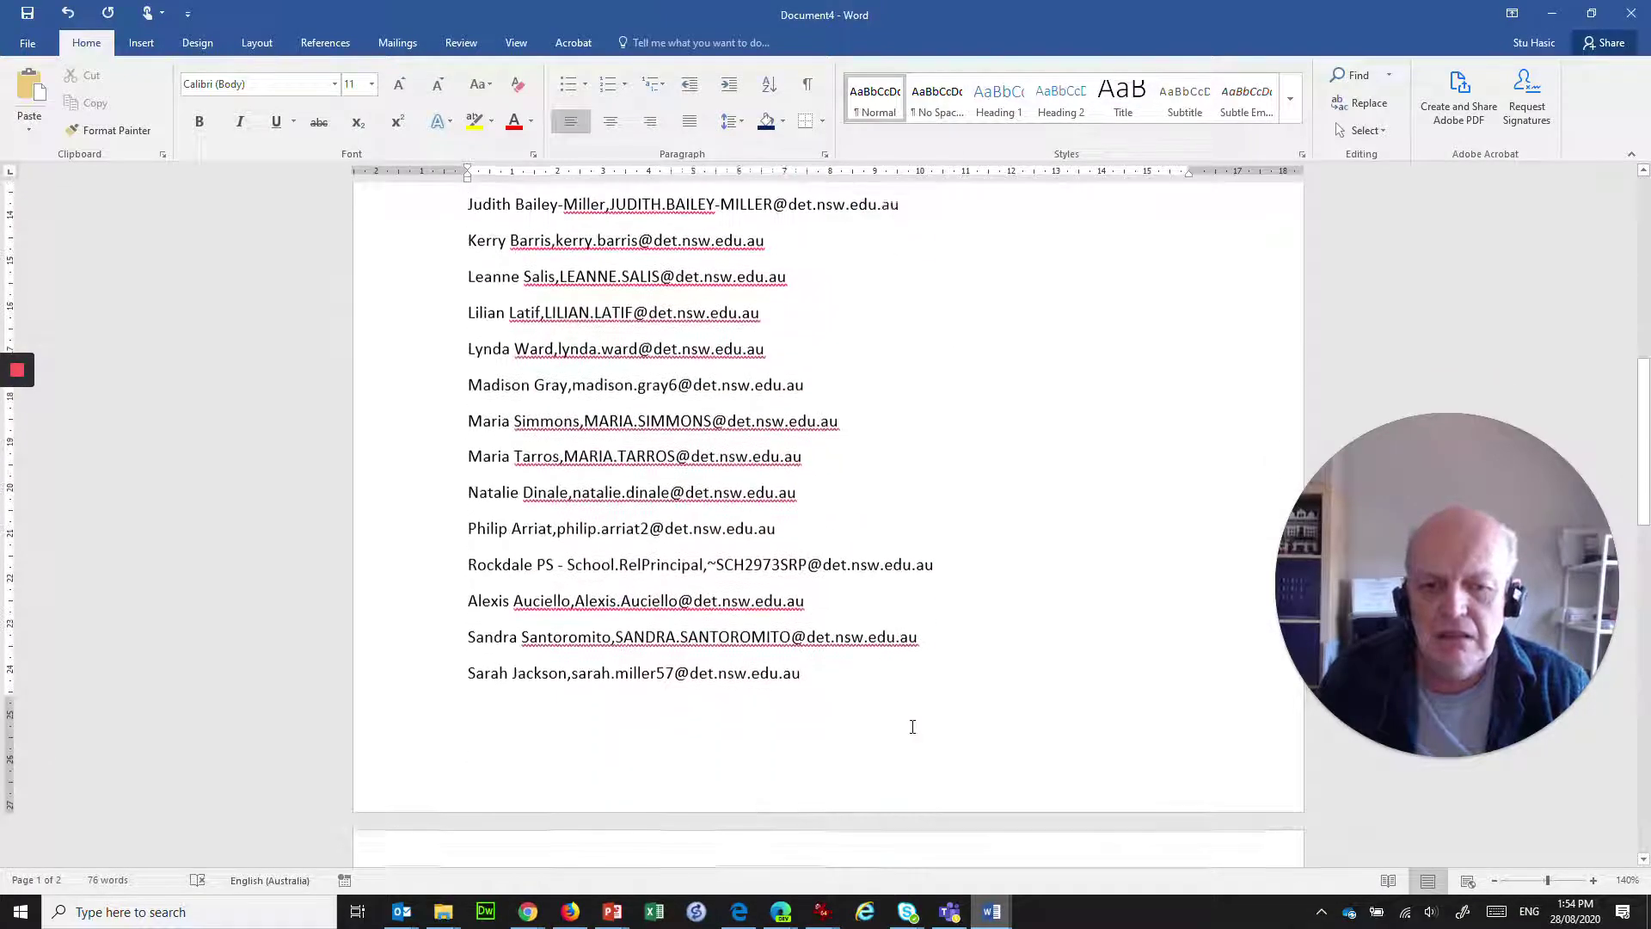
scroll(912, 727, down, 4)
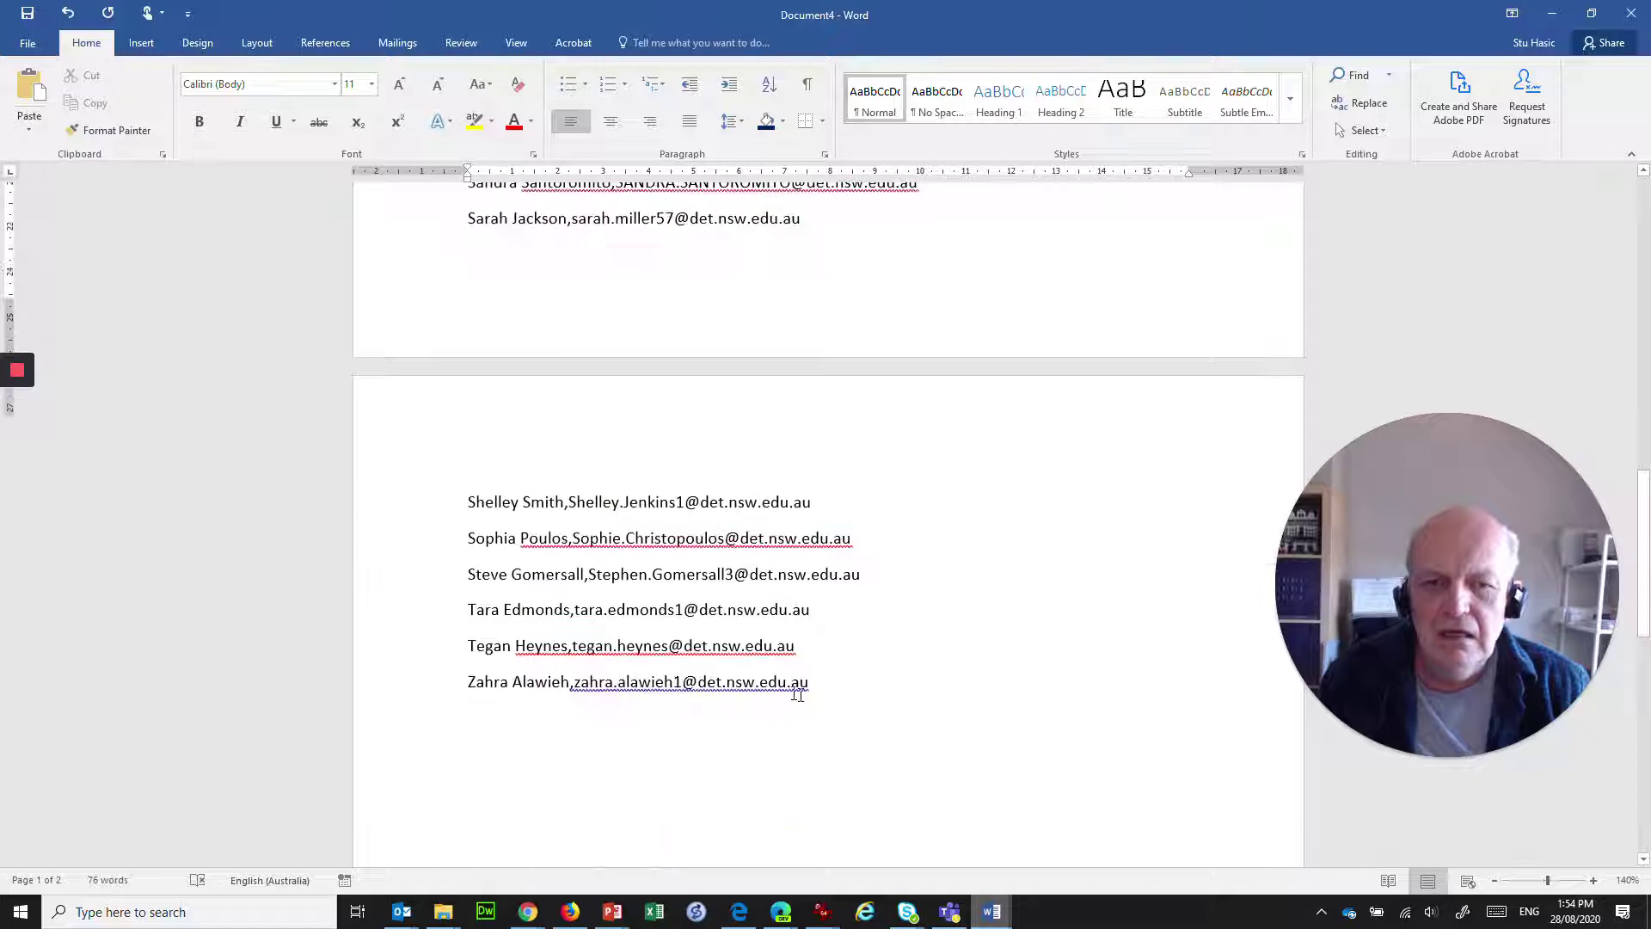
scroll(566, 471, up, 2)
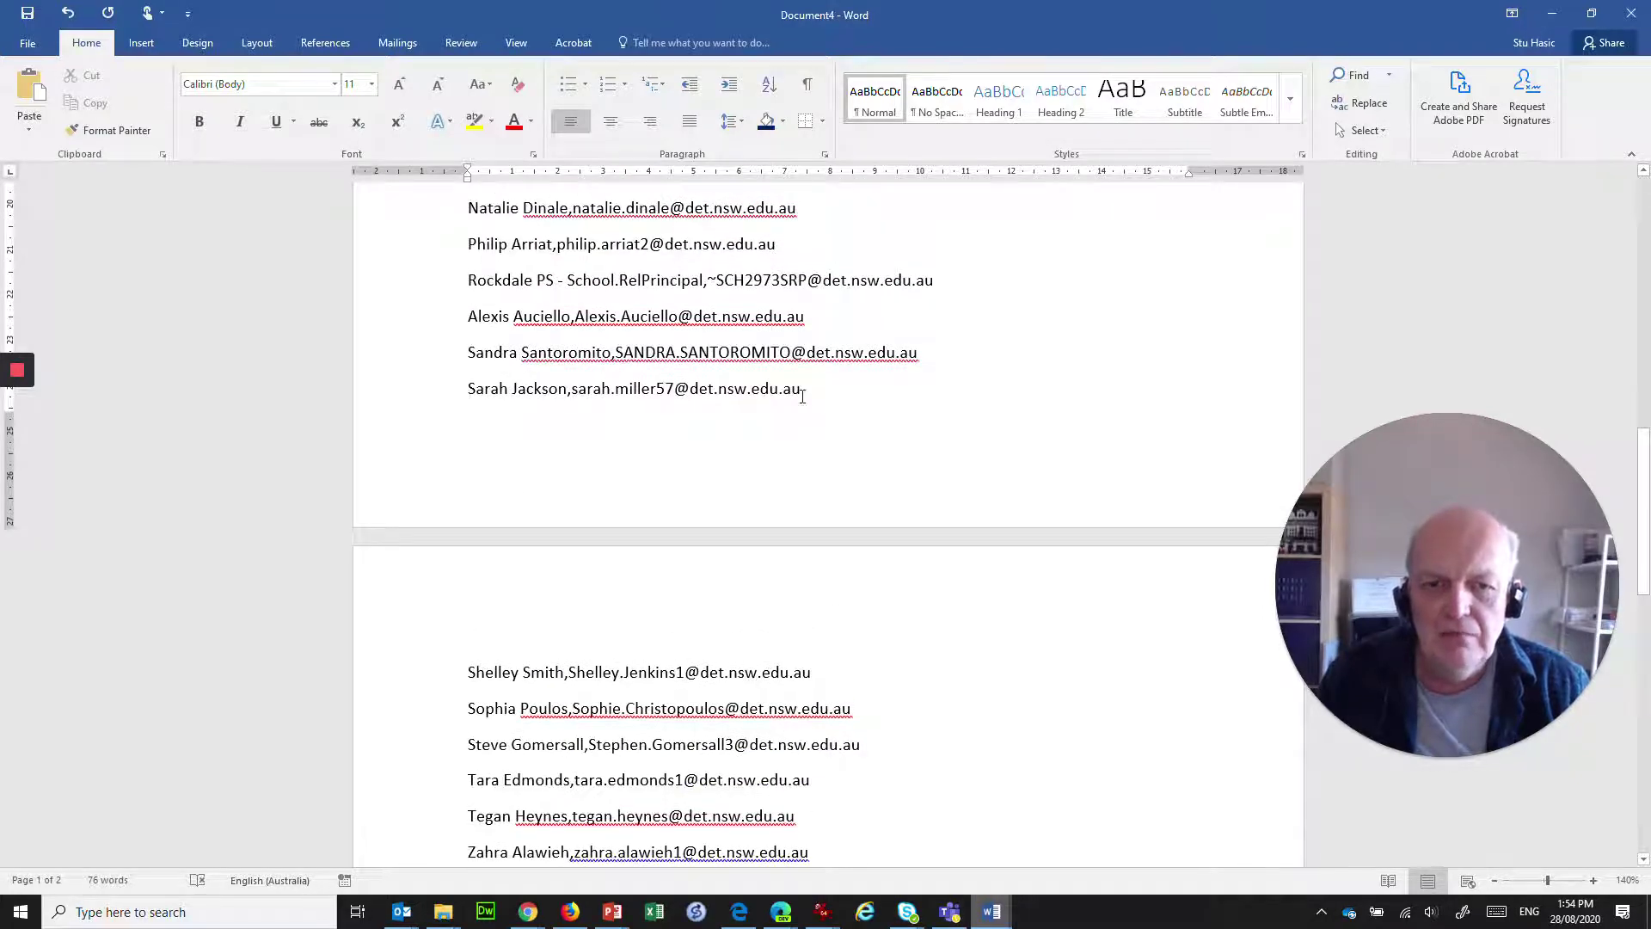
scroll(678, 673, down, 3)
drag(827, 564, 188, 12)
key(ctrl+c)
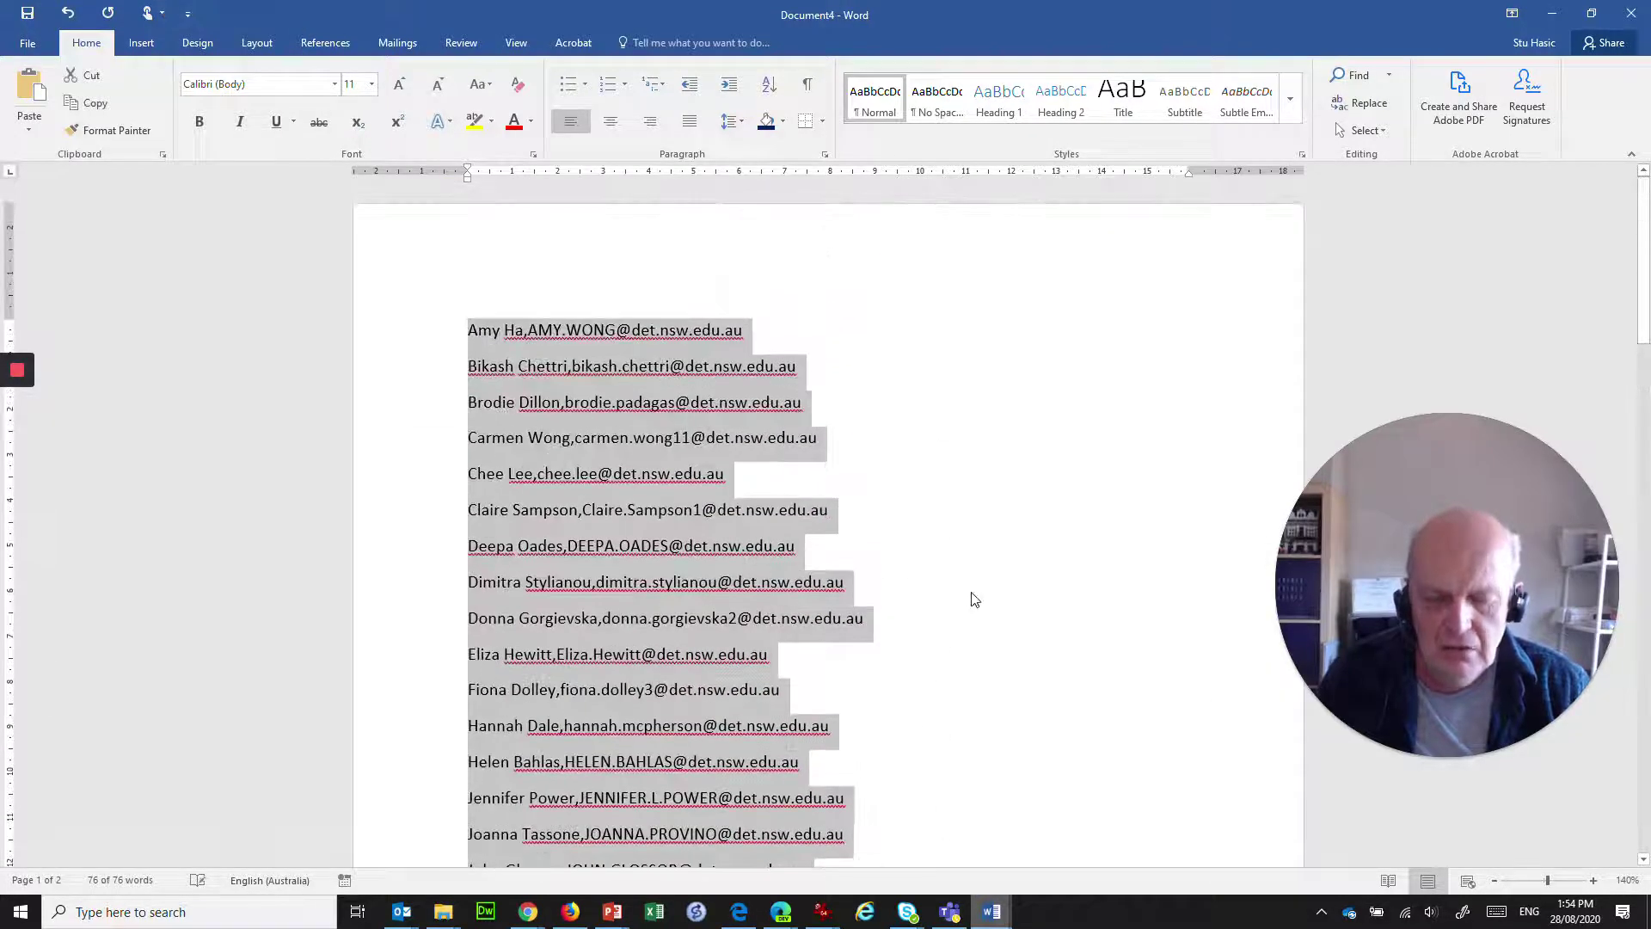
click(647, 915)
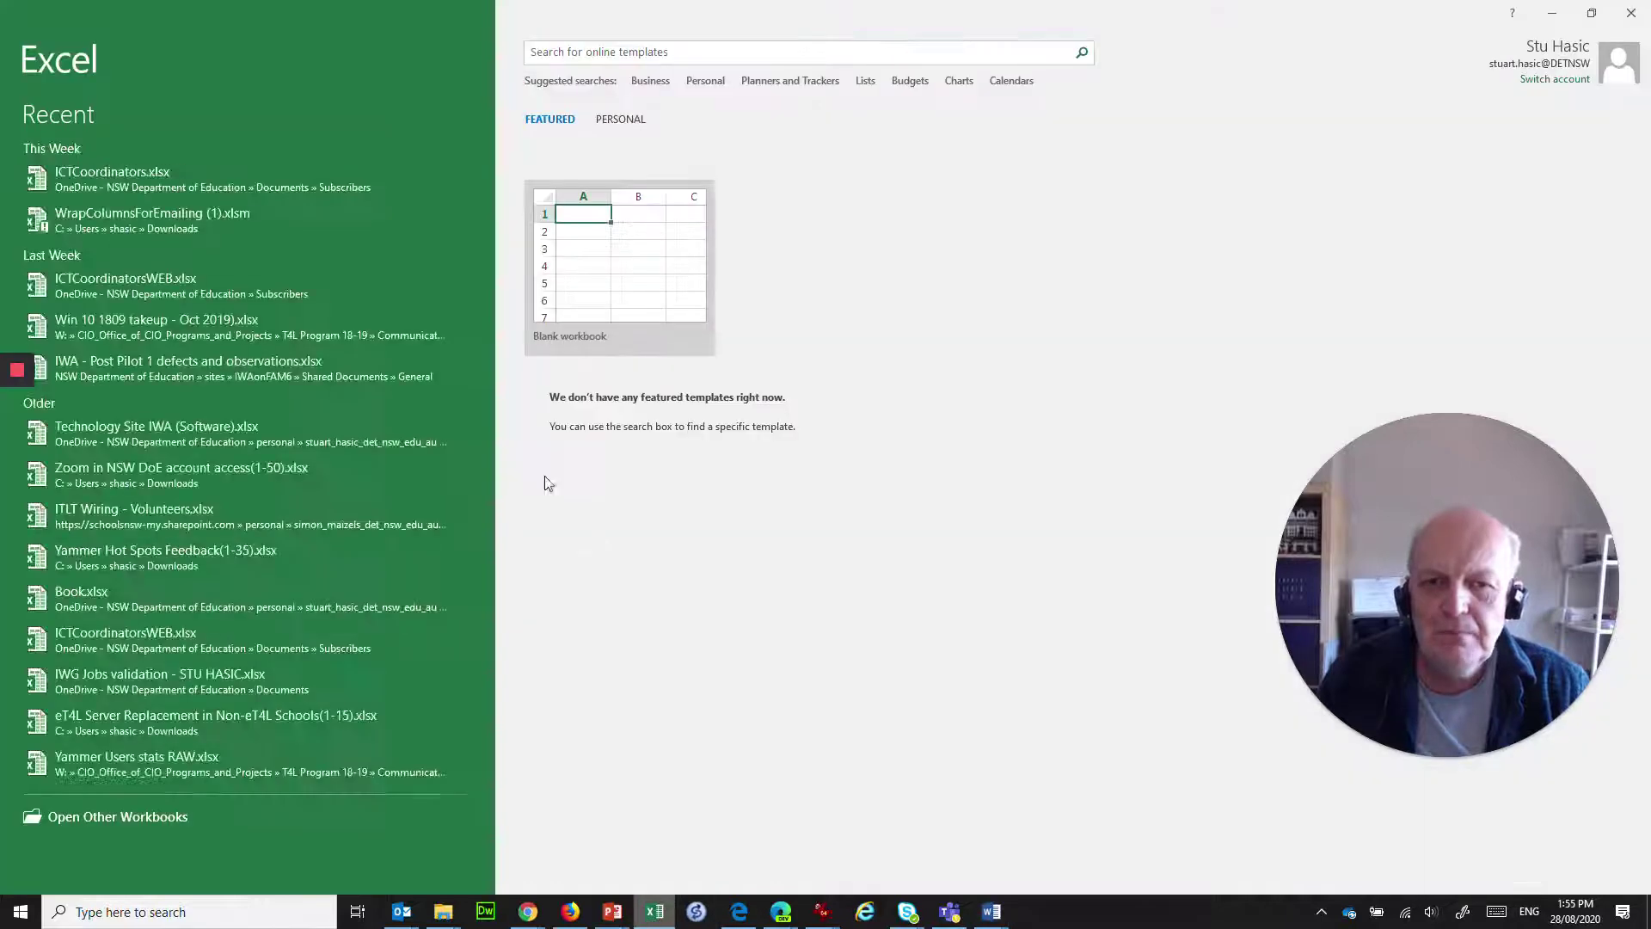
- Paste the 37 name,email lines into A1 of a new blank workbook and select column A
click(628, 242)
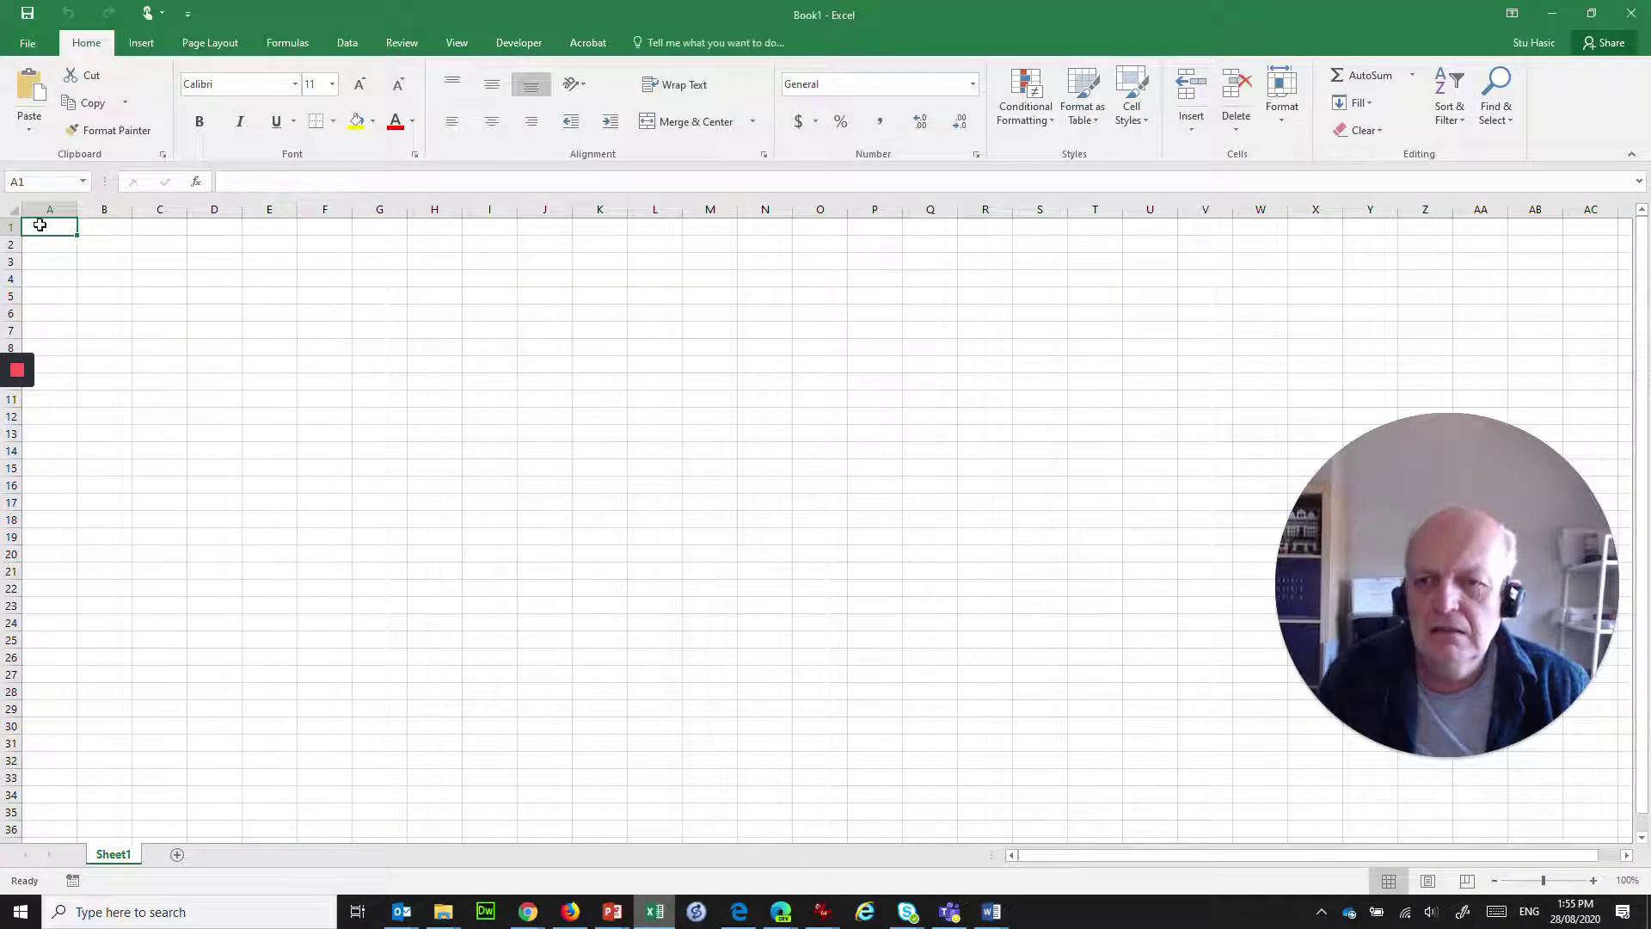
key(ctrl+v)
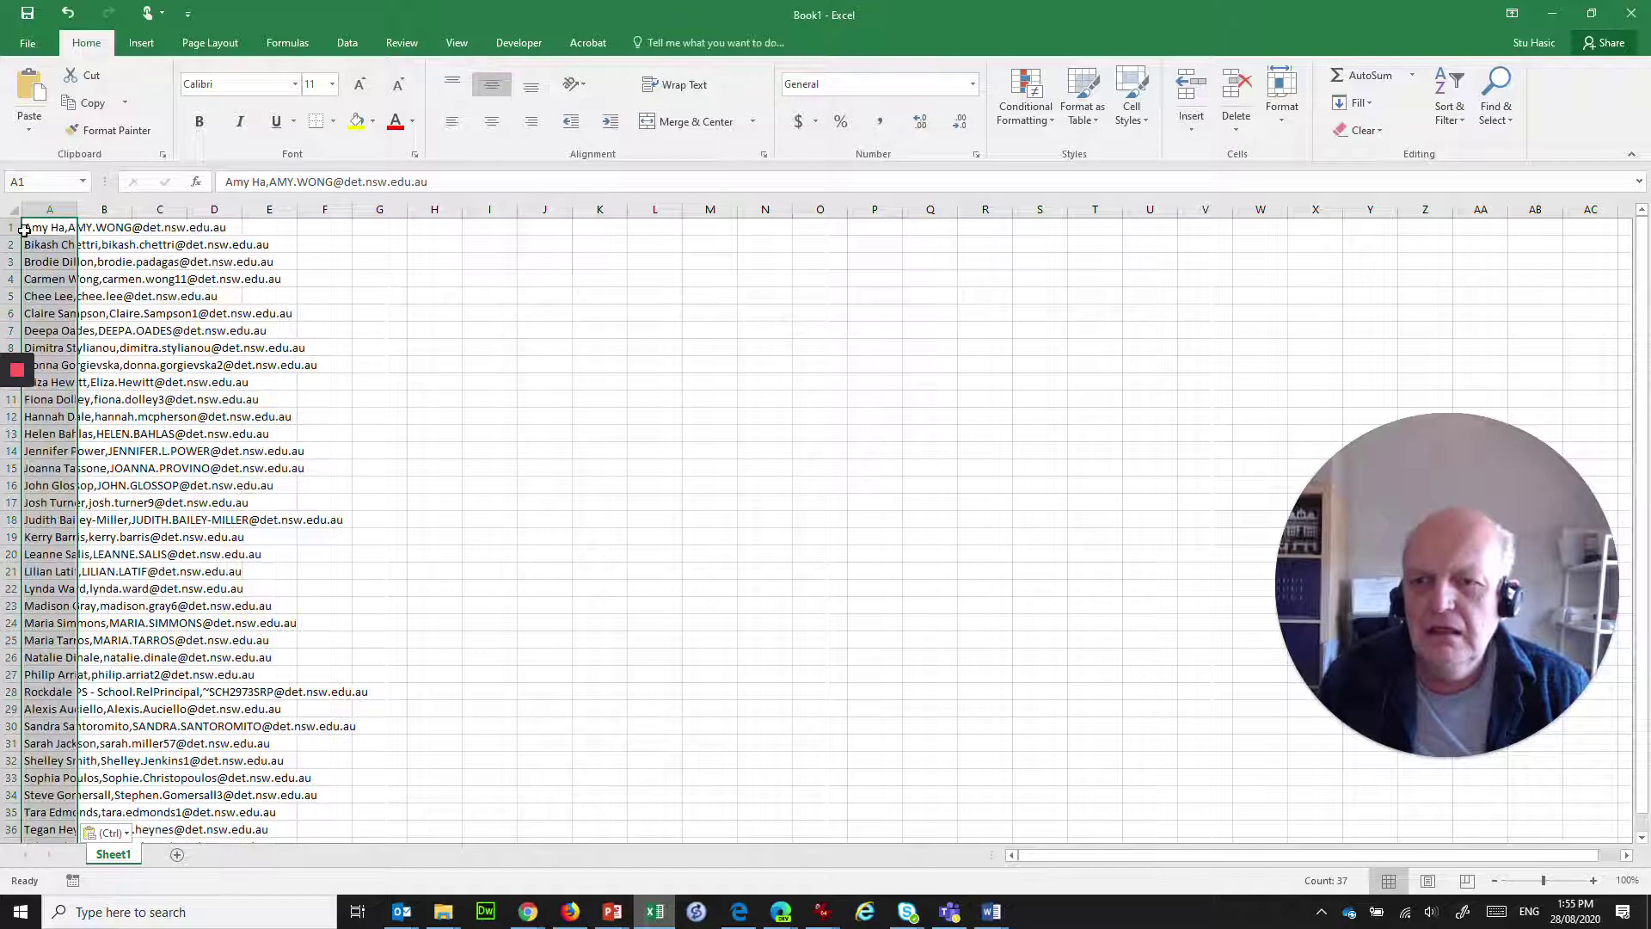
click(72, 244)
click(49, 210)
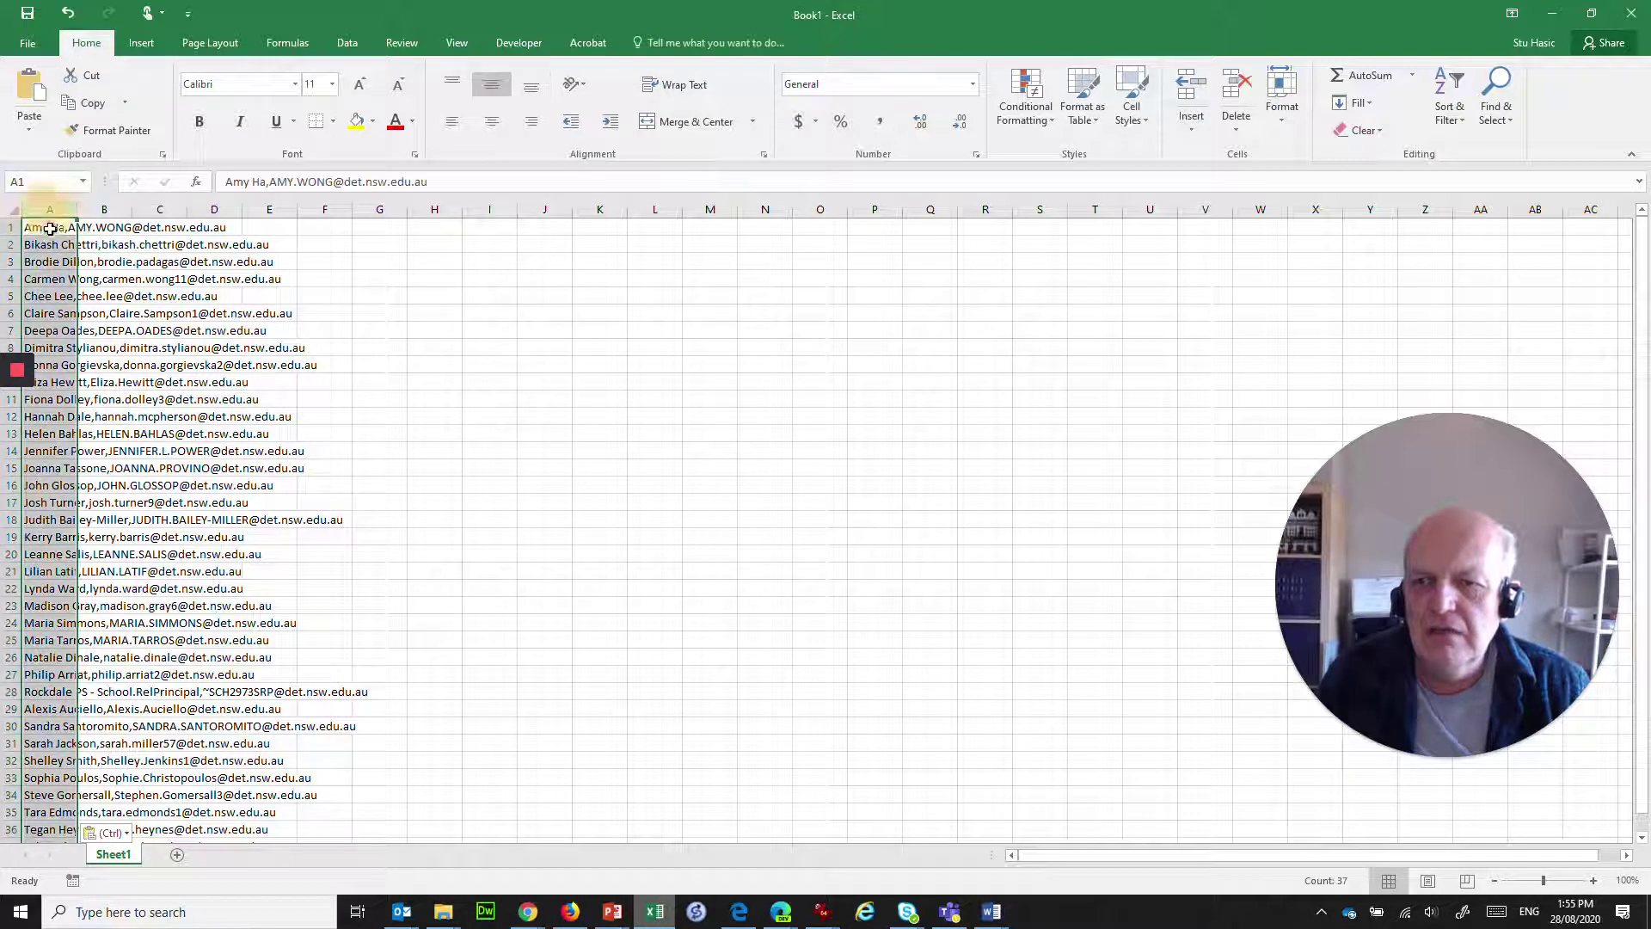
click(50, 228)
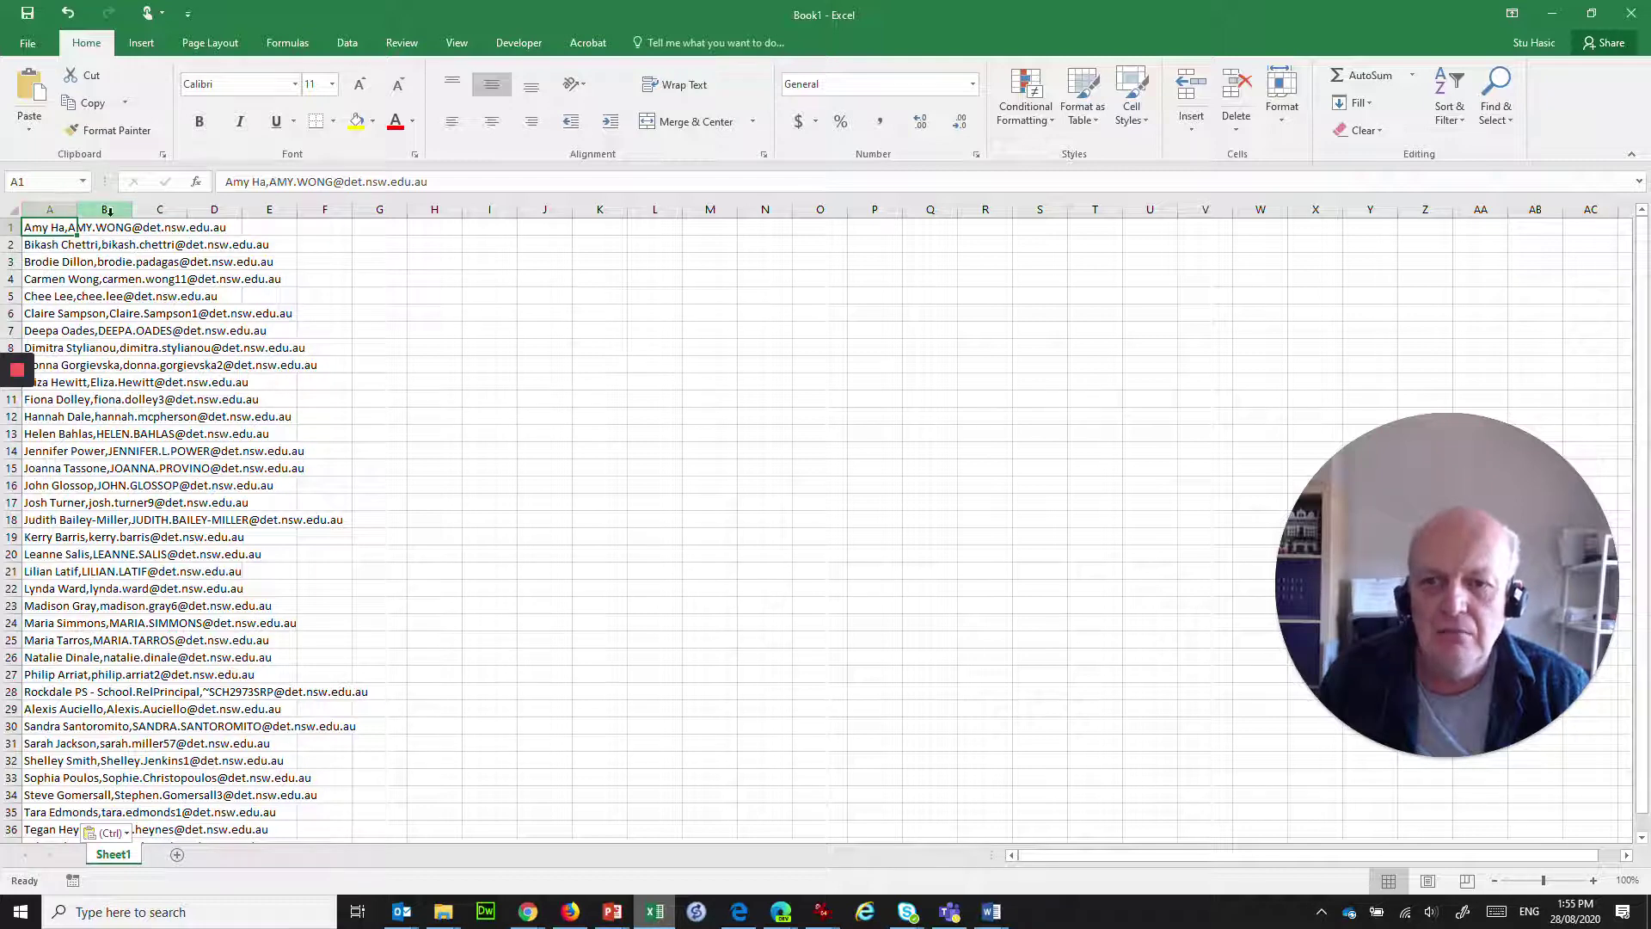
click(53, 209)
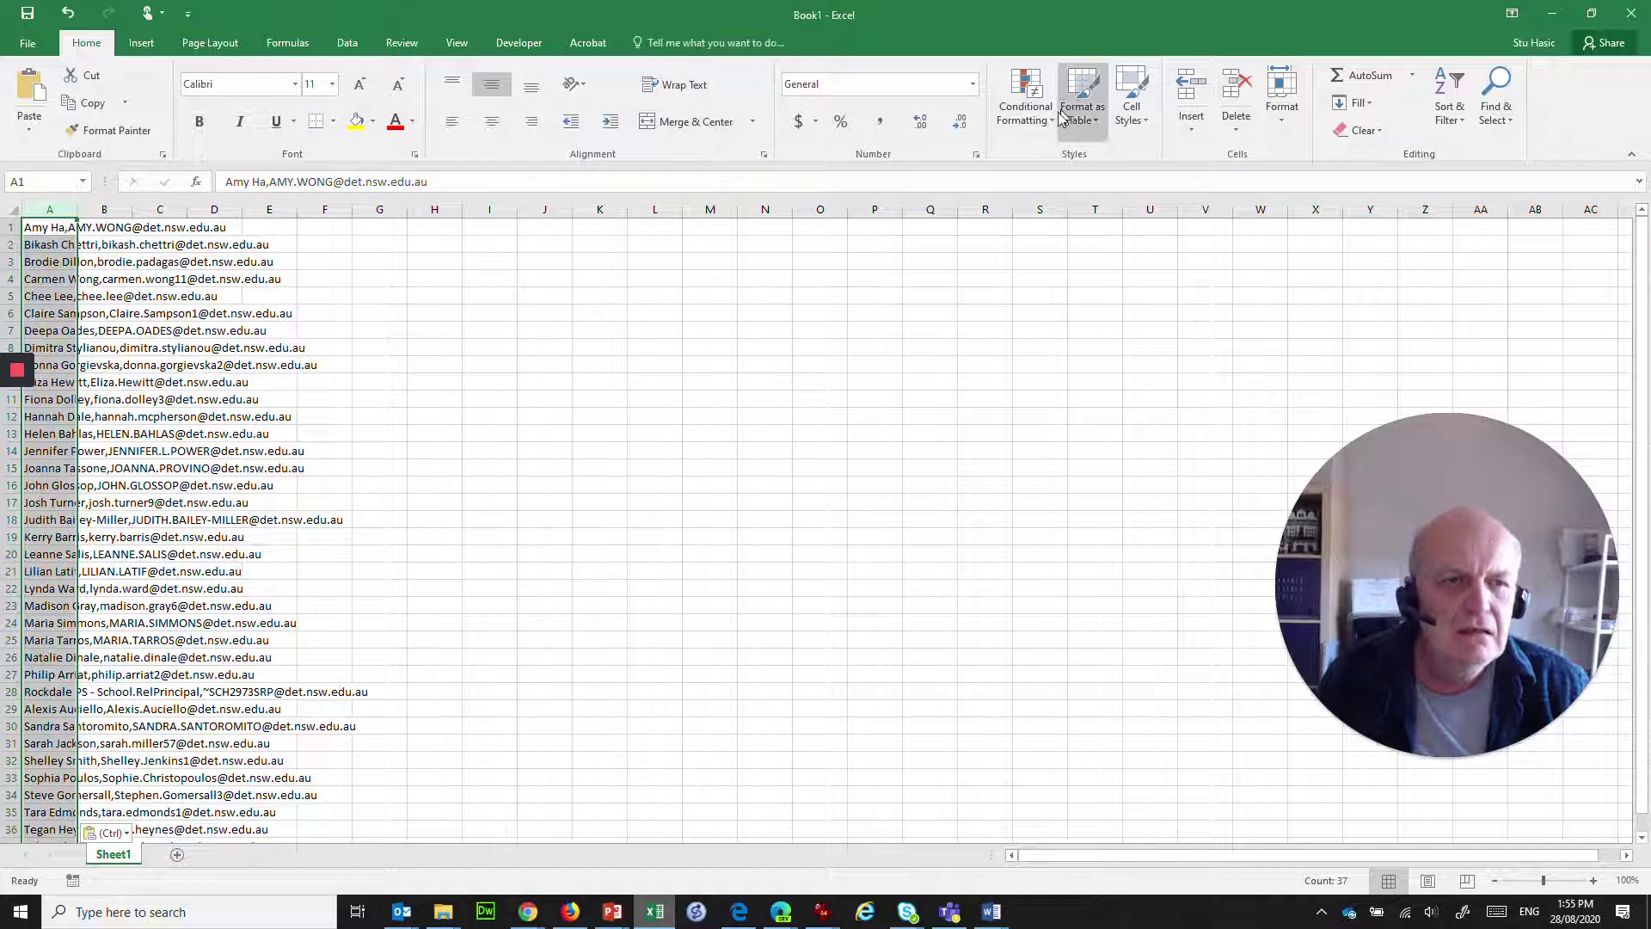
- Split column A at the comma with delimited Text to Columns, with Tab unticked
click(346, 43)
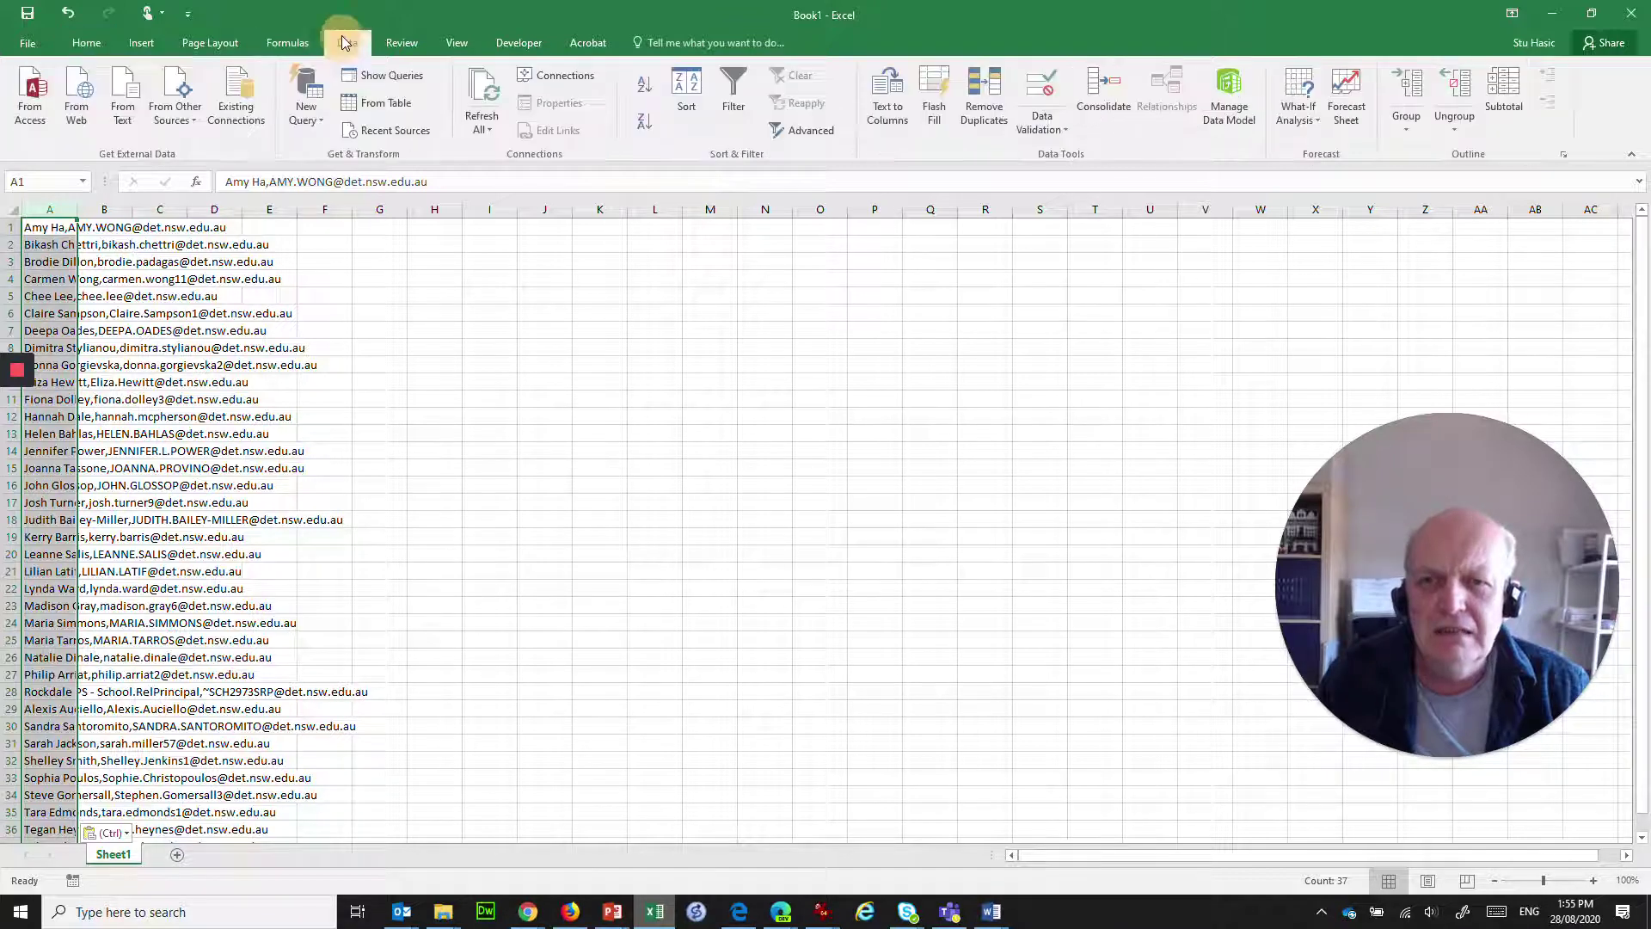
click(888, 108)
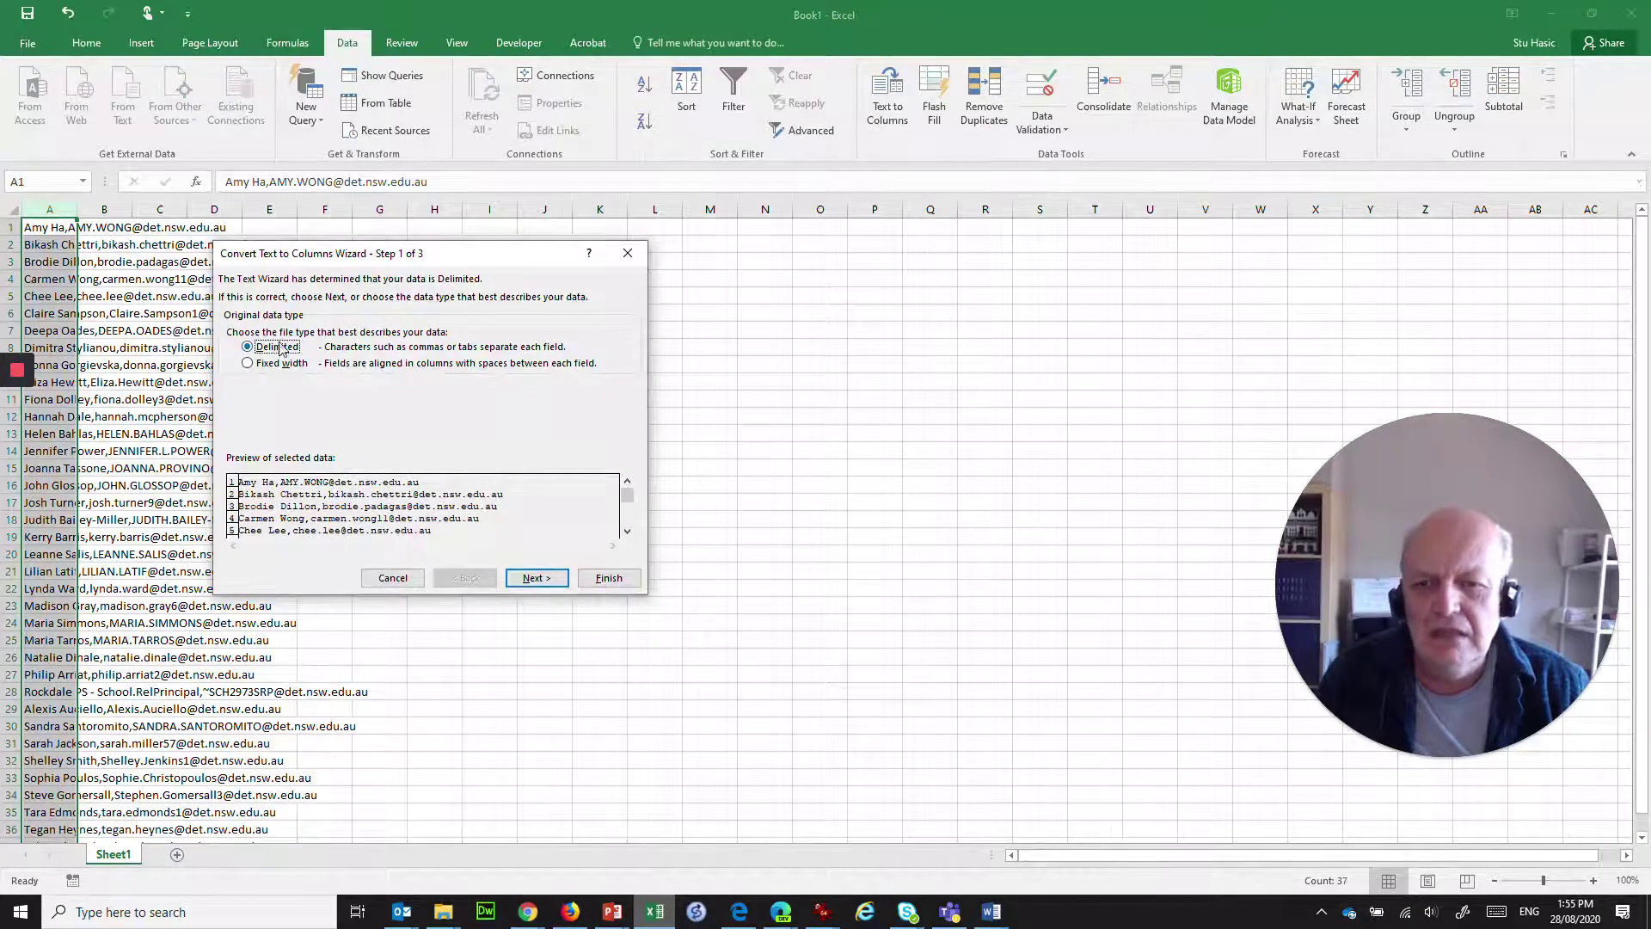
click(535, 578)
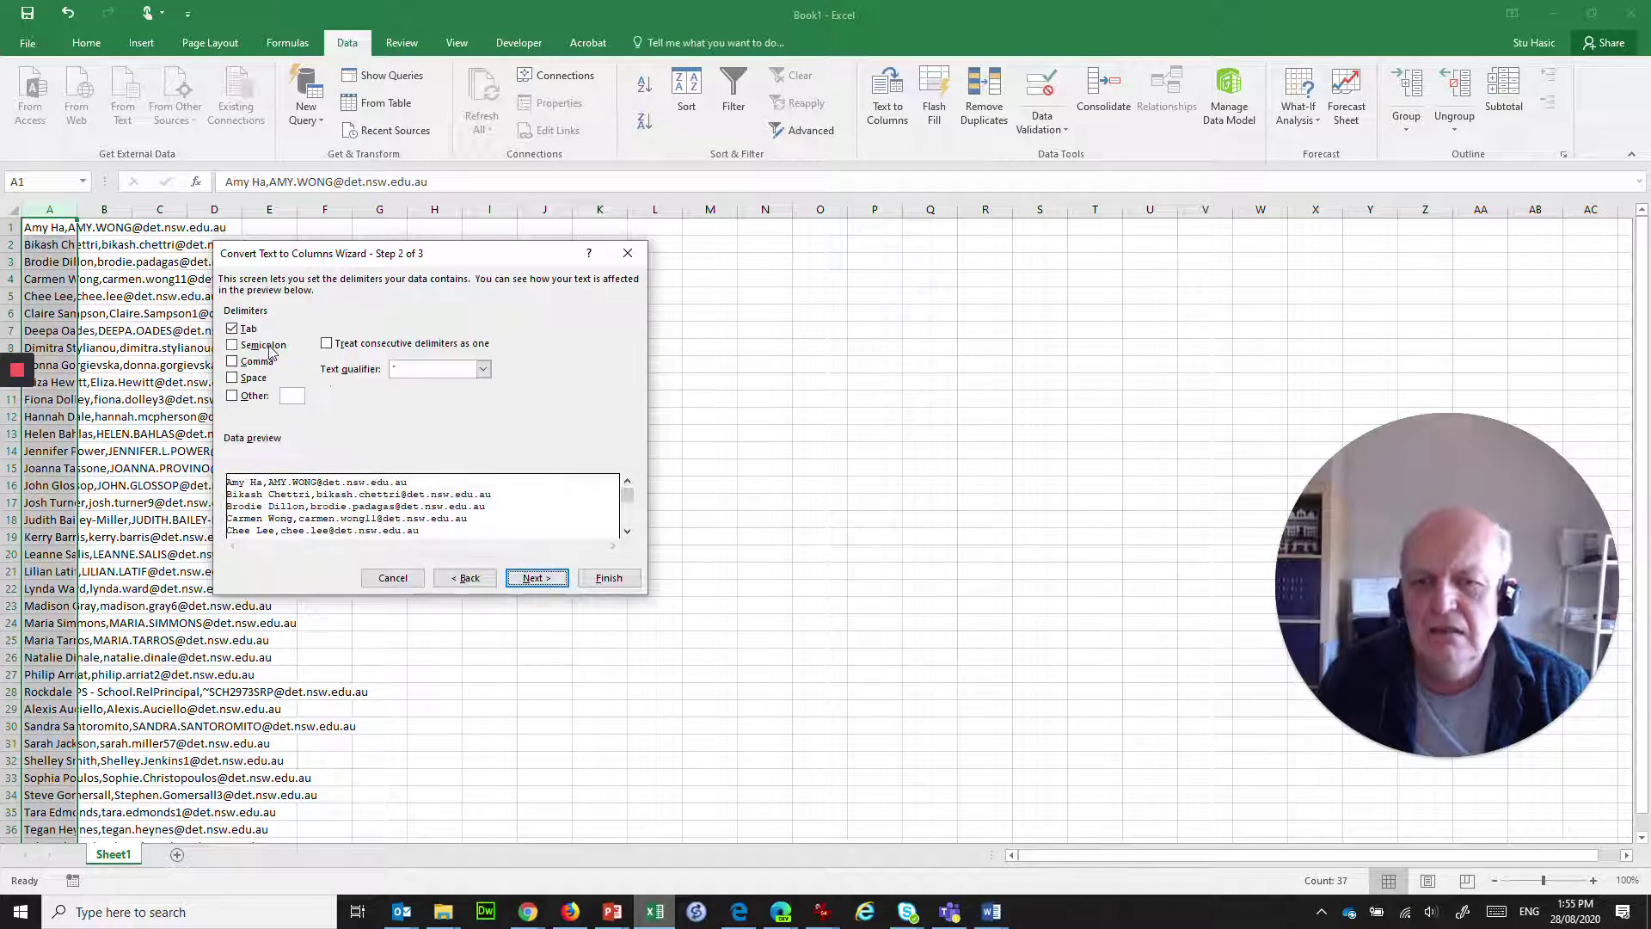
click(232, 329)
click(232, 362)
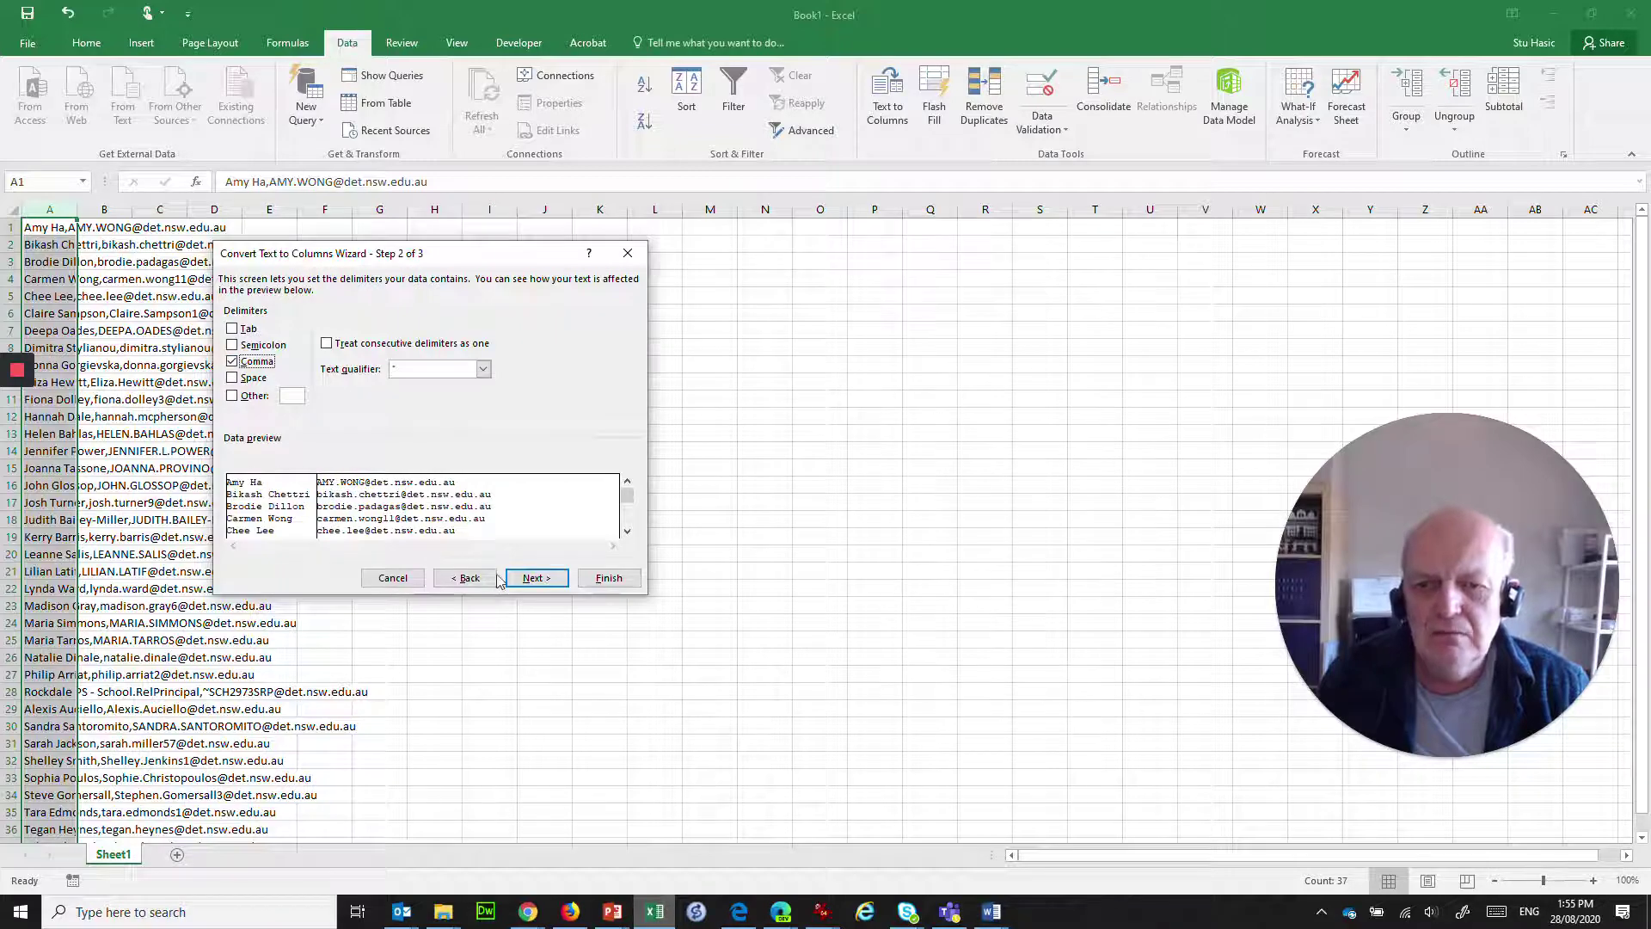
click(534, 578)
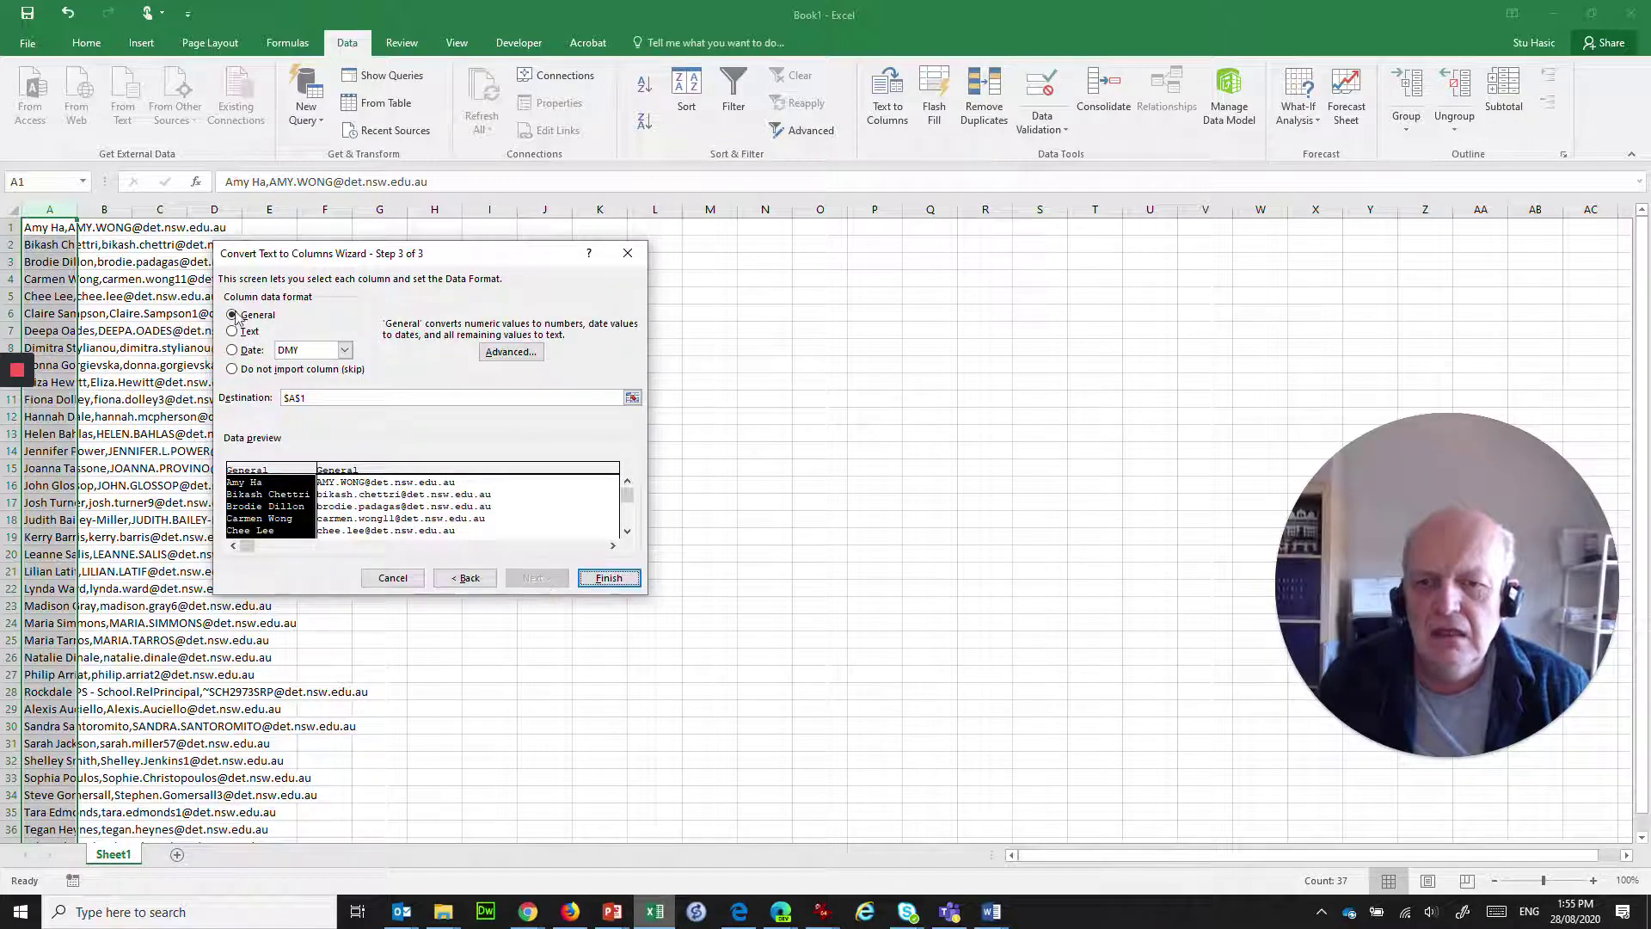
click(609, 579)
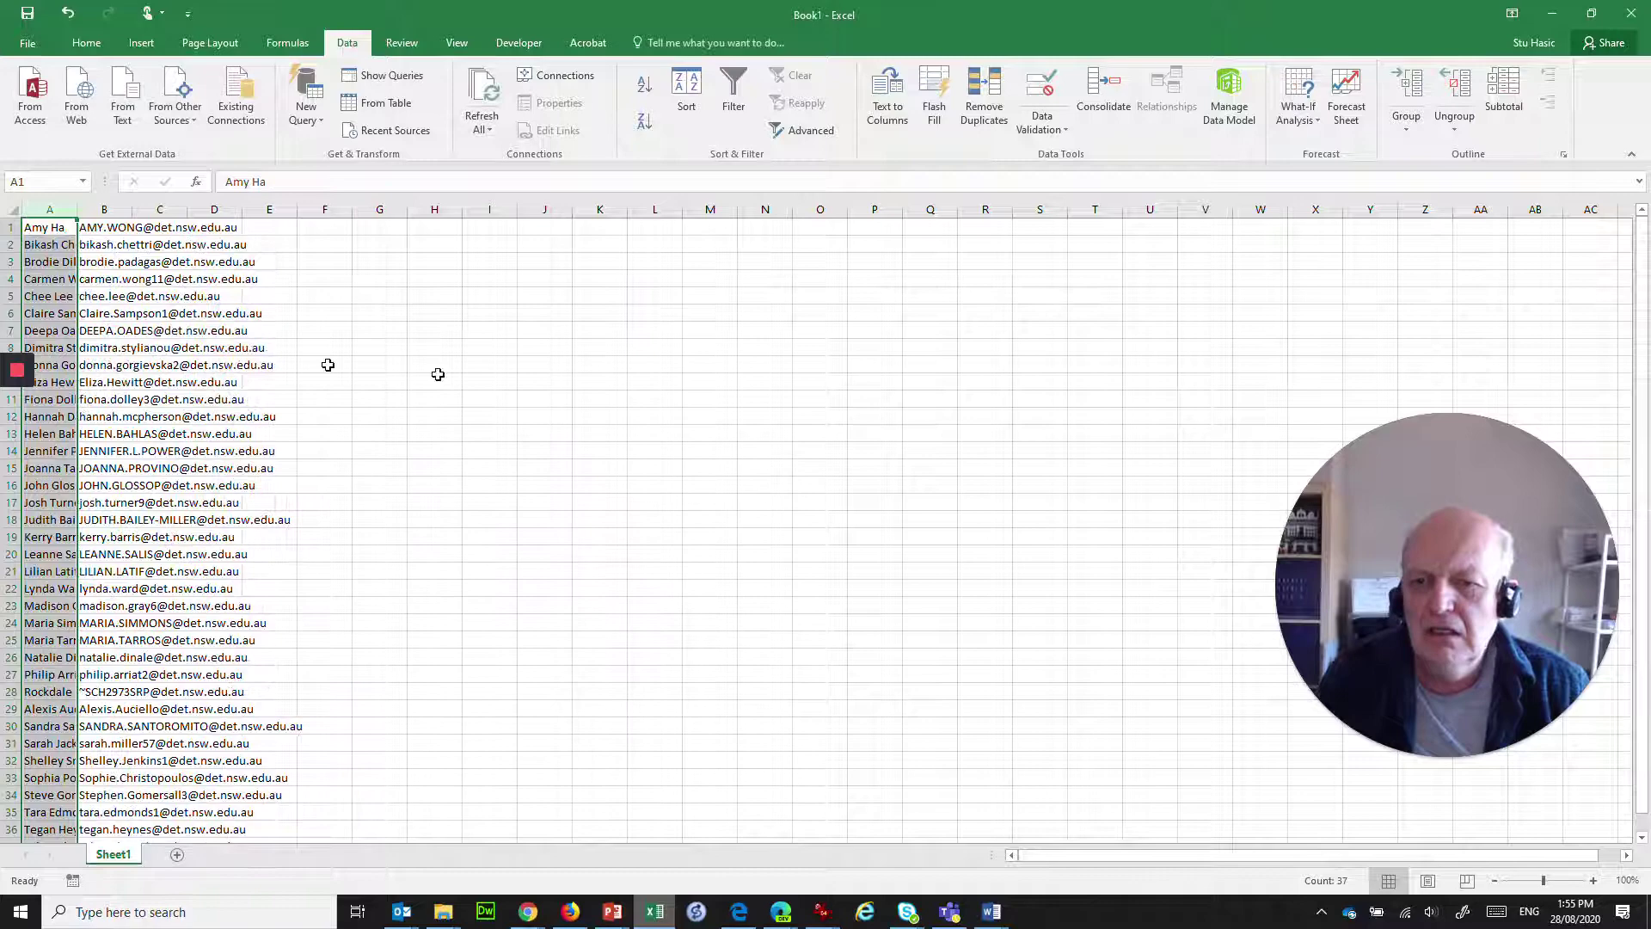
- Auto-fit all column widths to the names and email addresses, then review the list
click(13, 211)
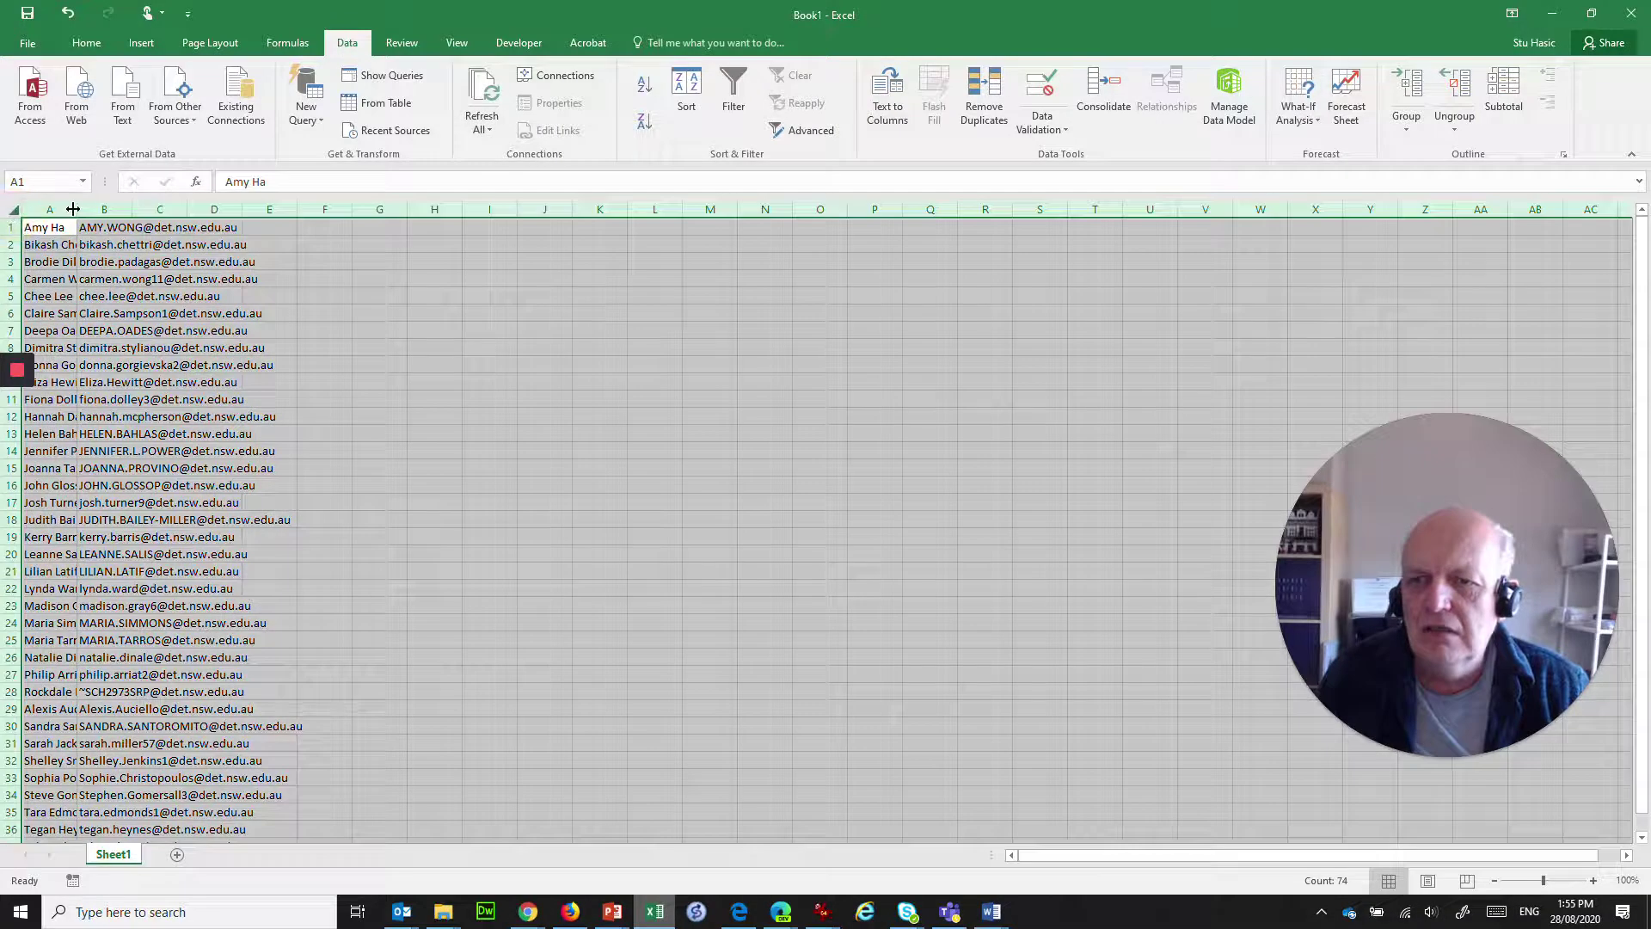
double_click(75, 208)
click(129, 330)
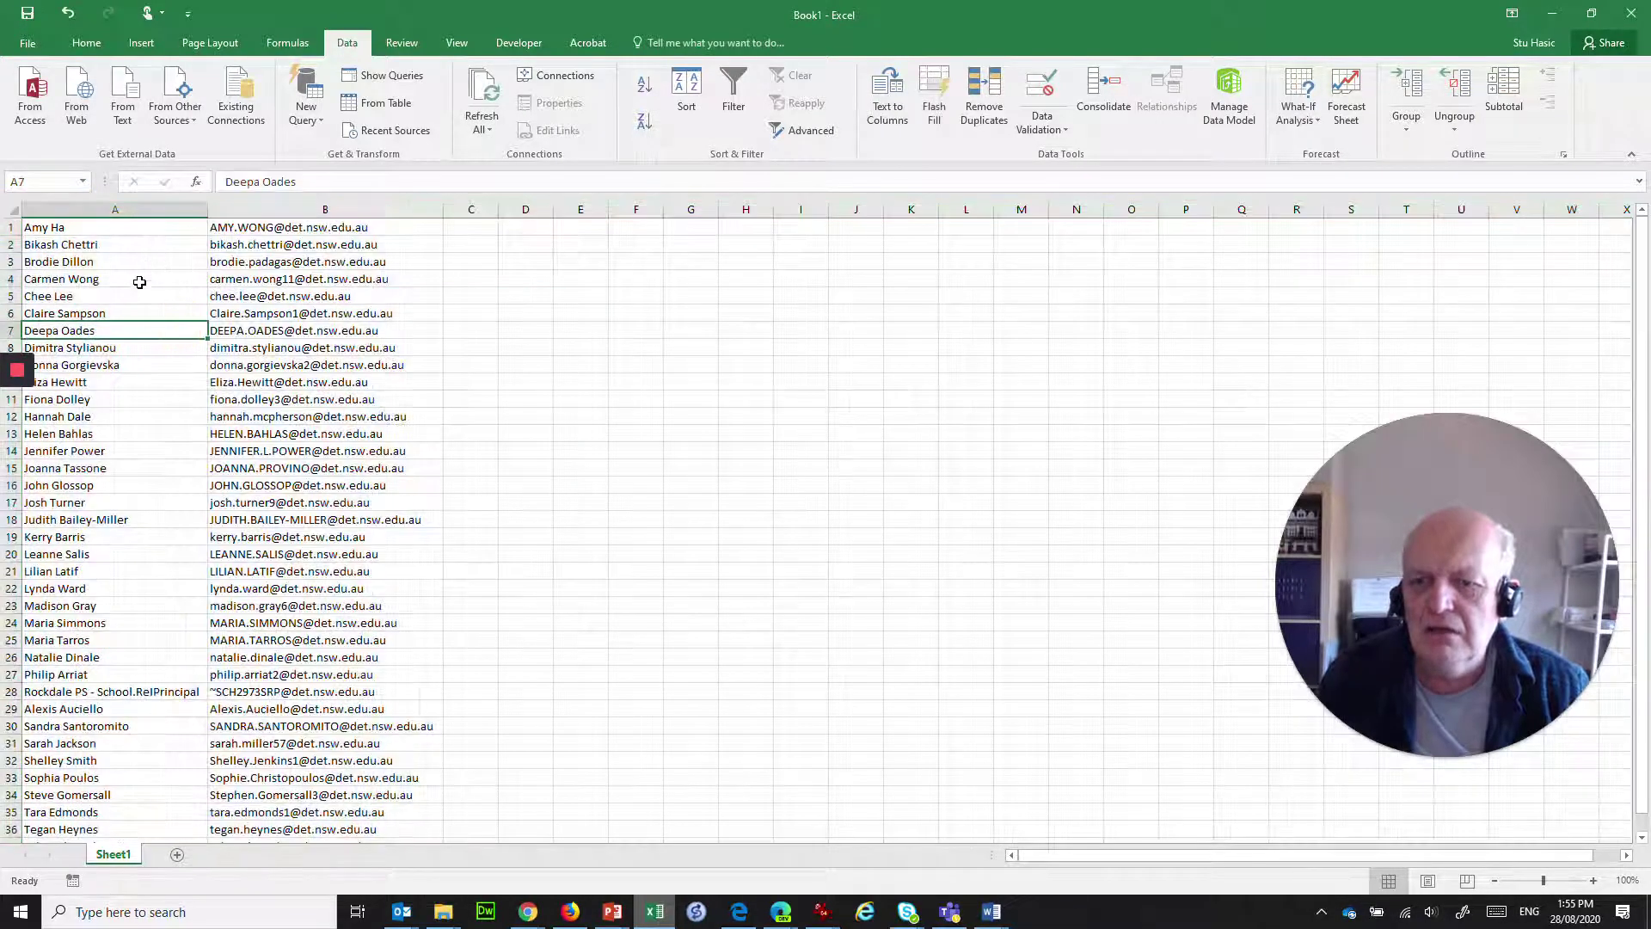
scroll(130, 450, down, 4)
scroll(130, 450, down, 3)
scroll(129, 490, up, 7)
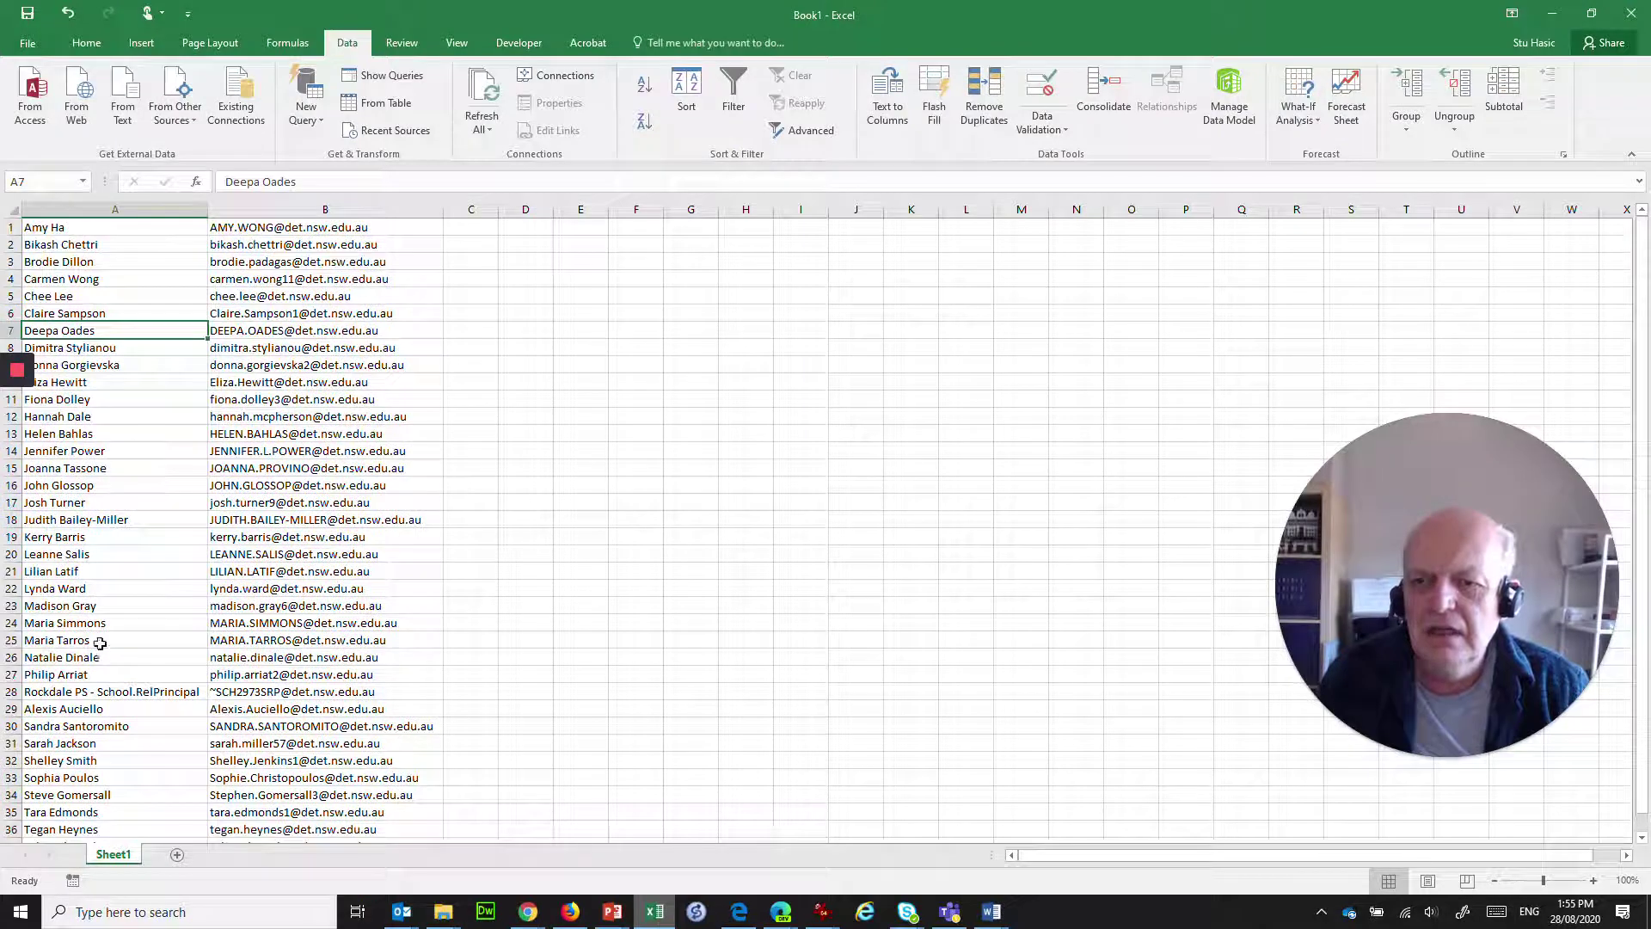
scroll(421, 648, down, 2)
scroll(344, 551, up, 2)
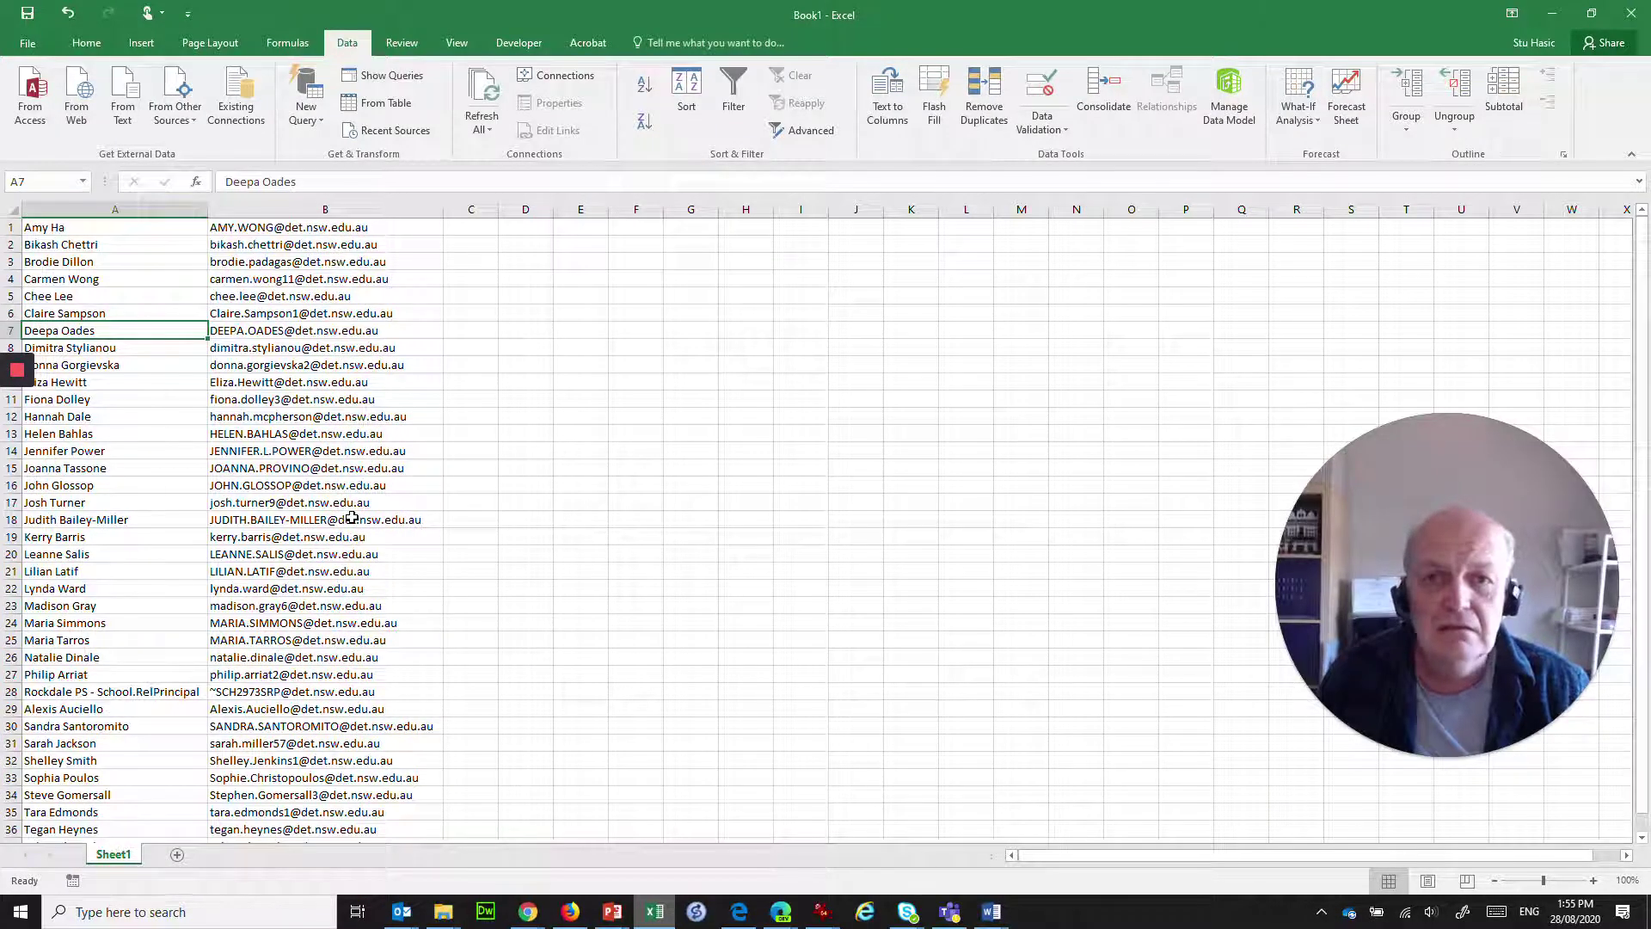
- Select all text in Word, then minimise Word and Outlook to bring the Yammer profile page forward
key(alt+Tab)
key(ctrl+a)
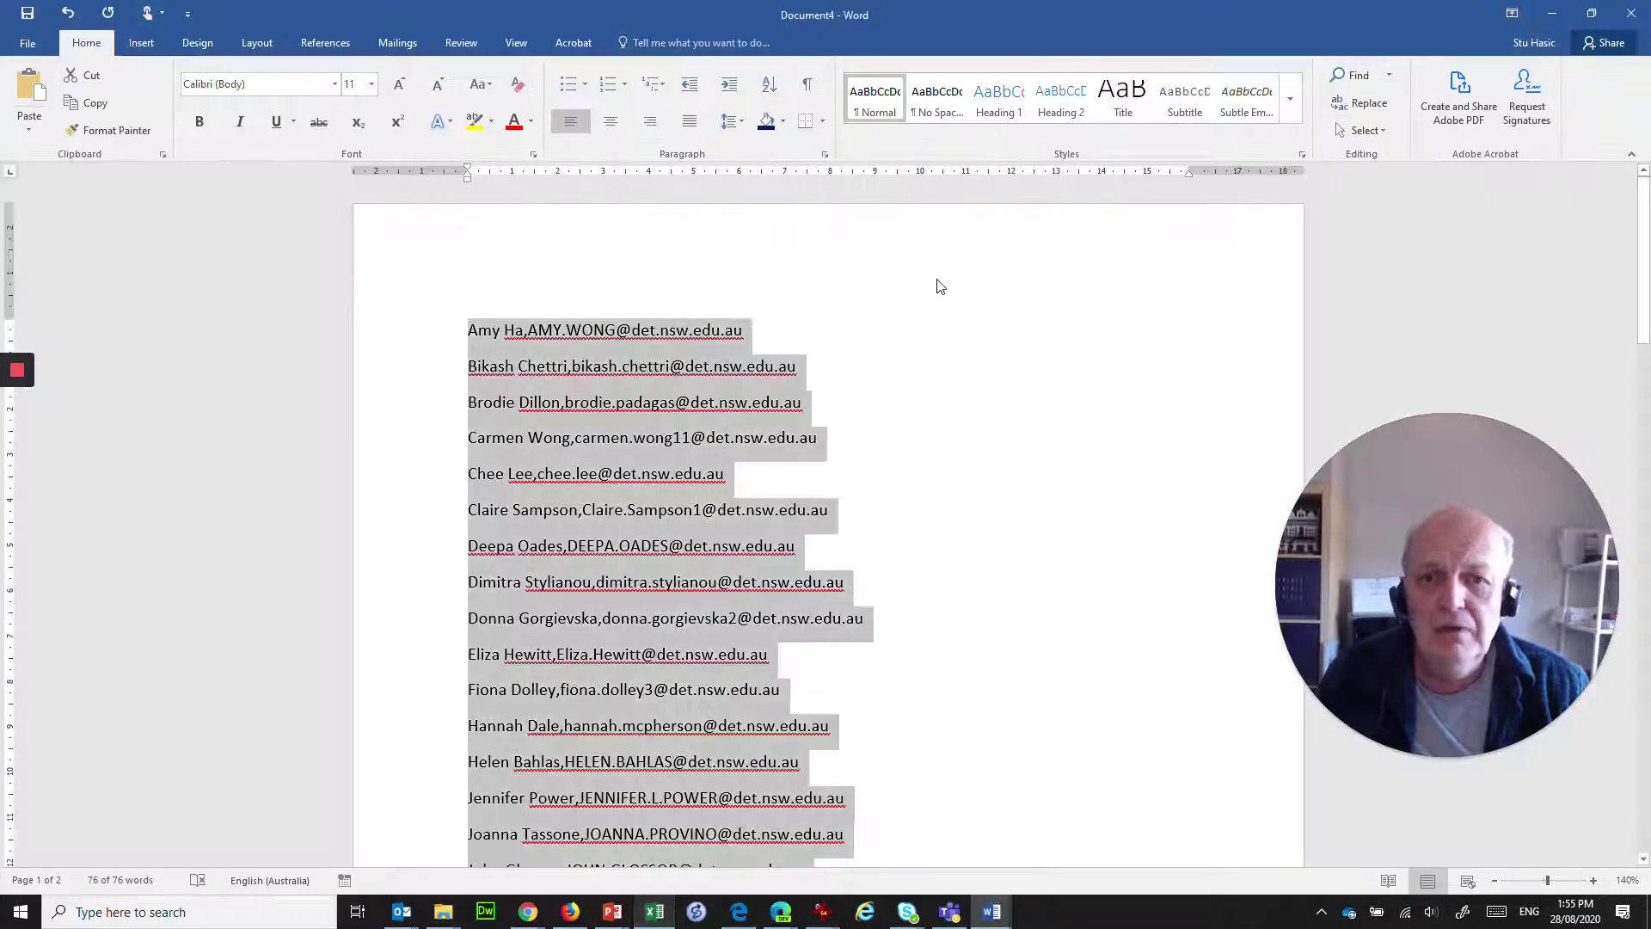
click(1551, 13)
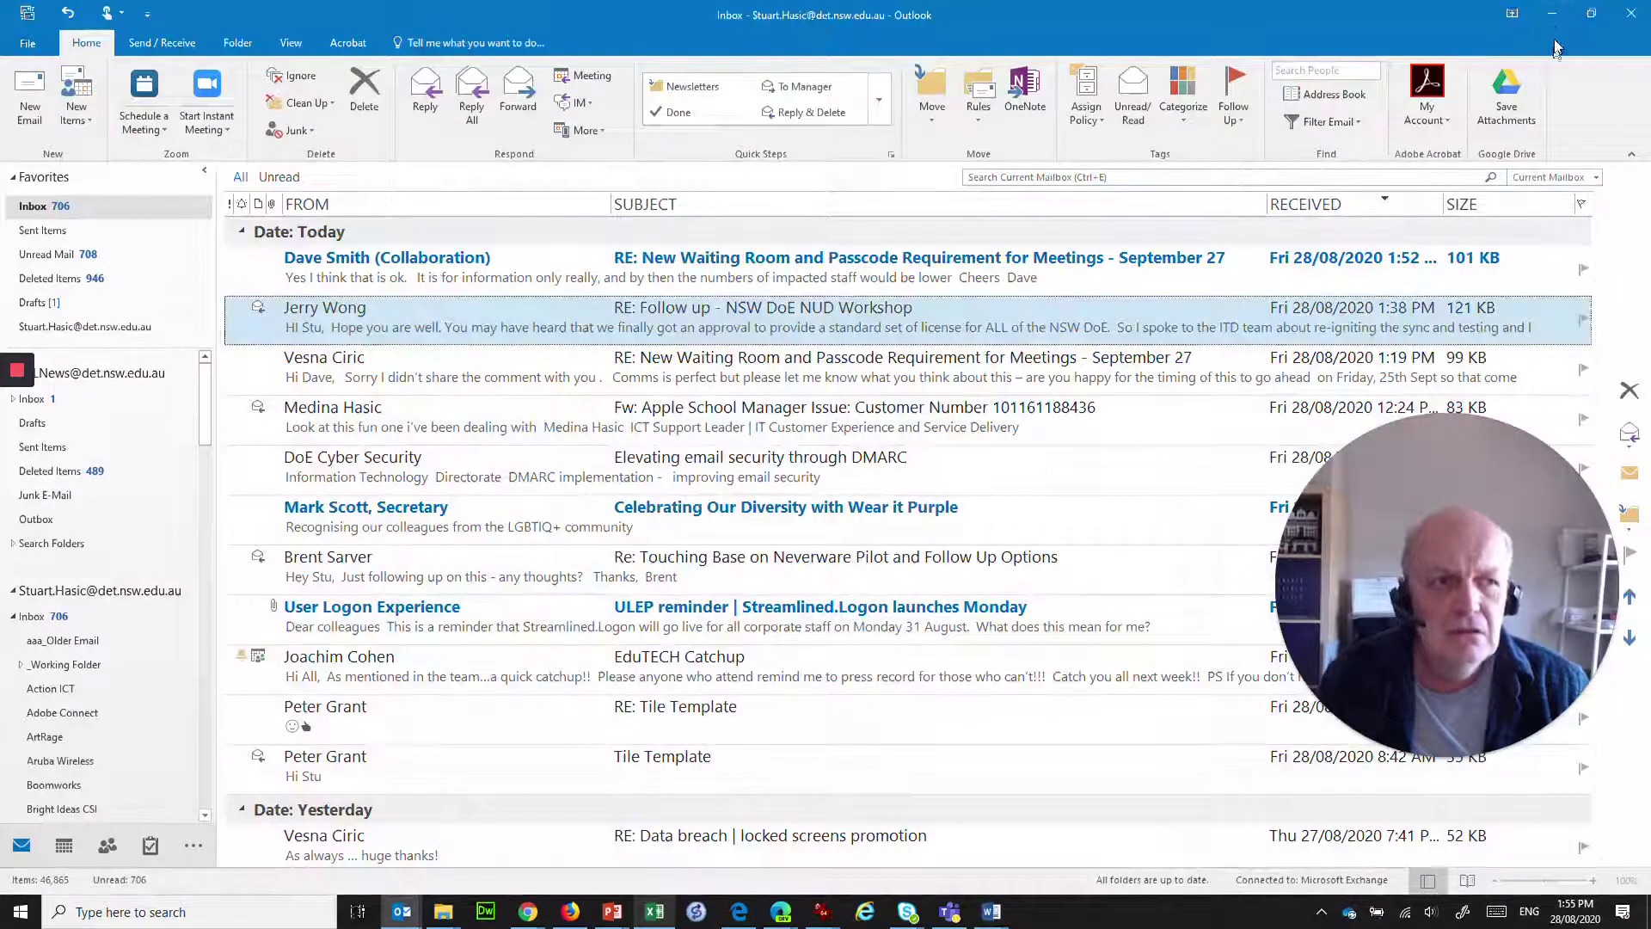
click(1552, 13)
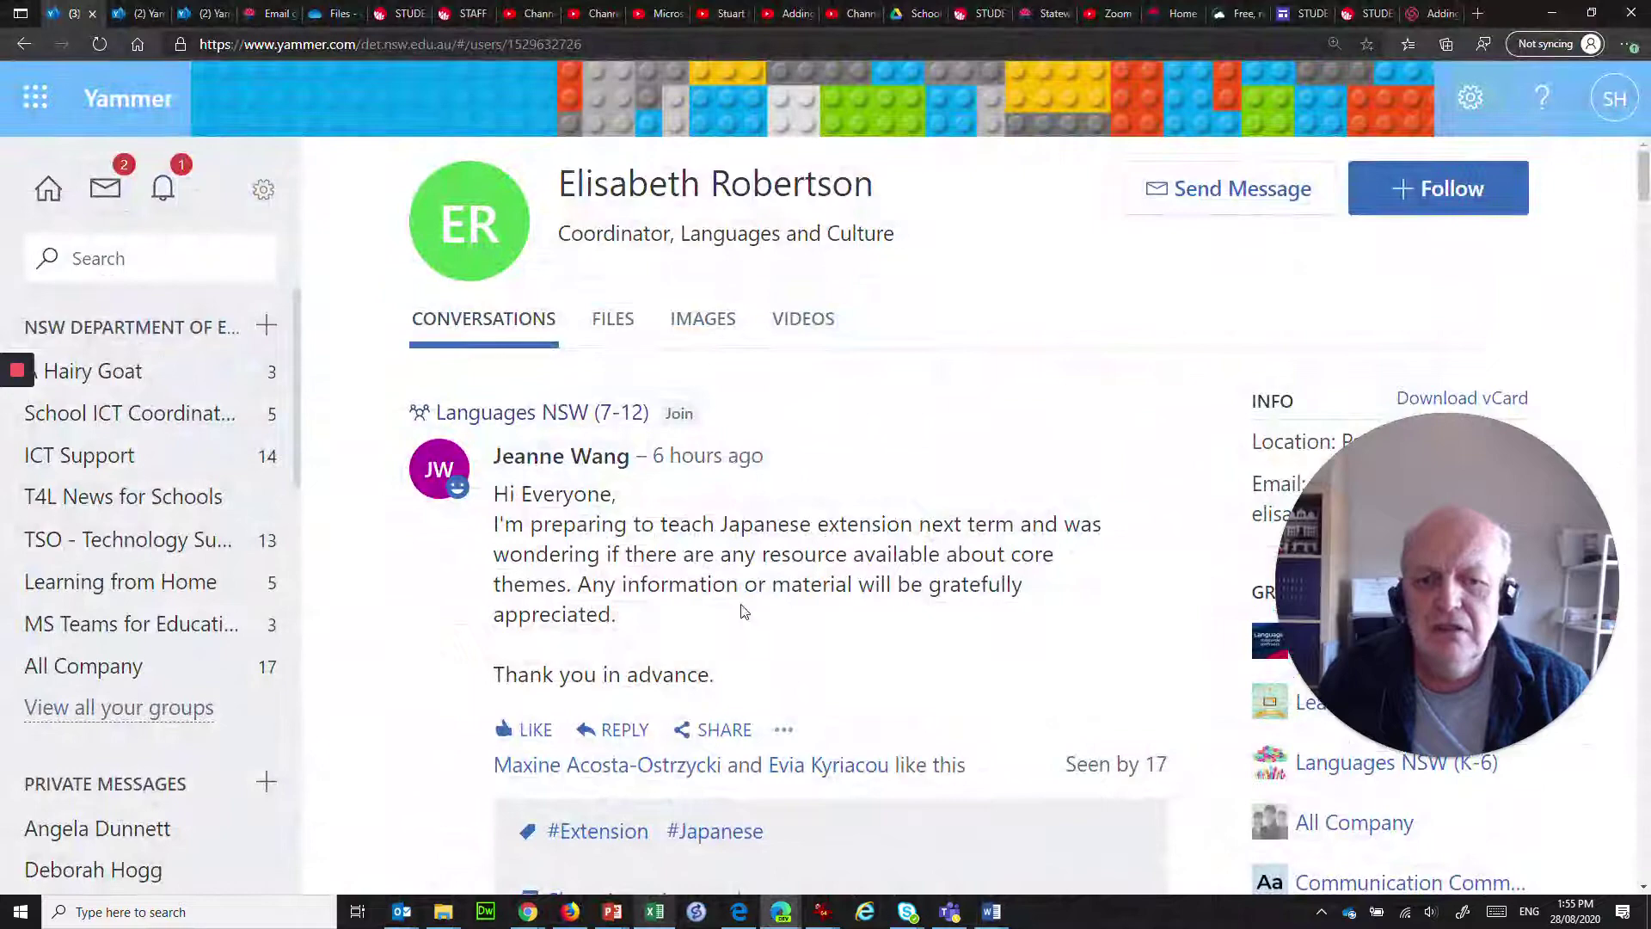
scroll(745, 612, down, 2)
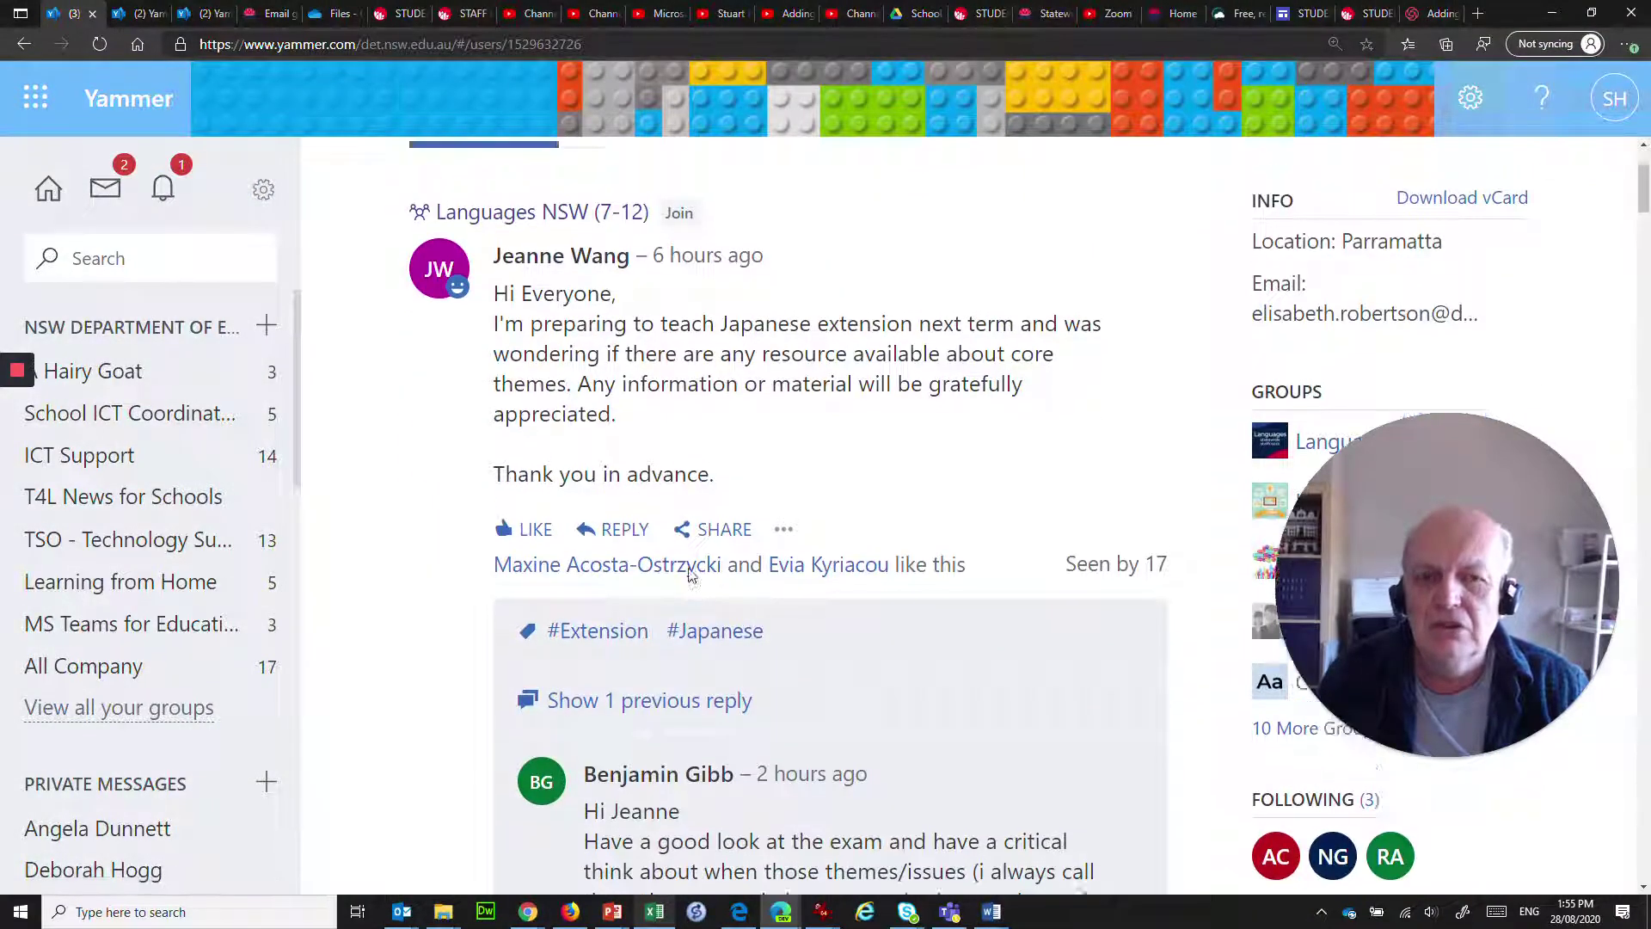
scroll(691, 574, up, 2)
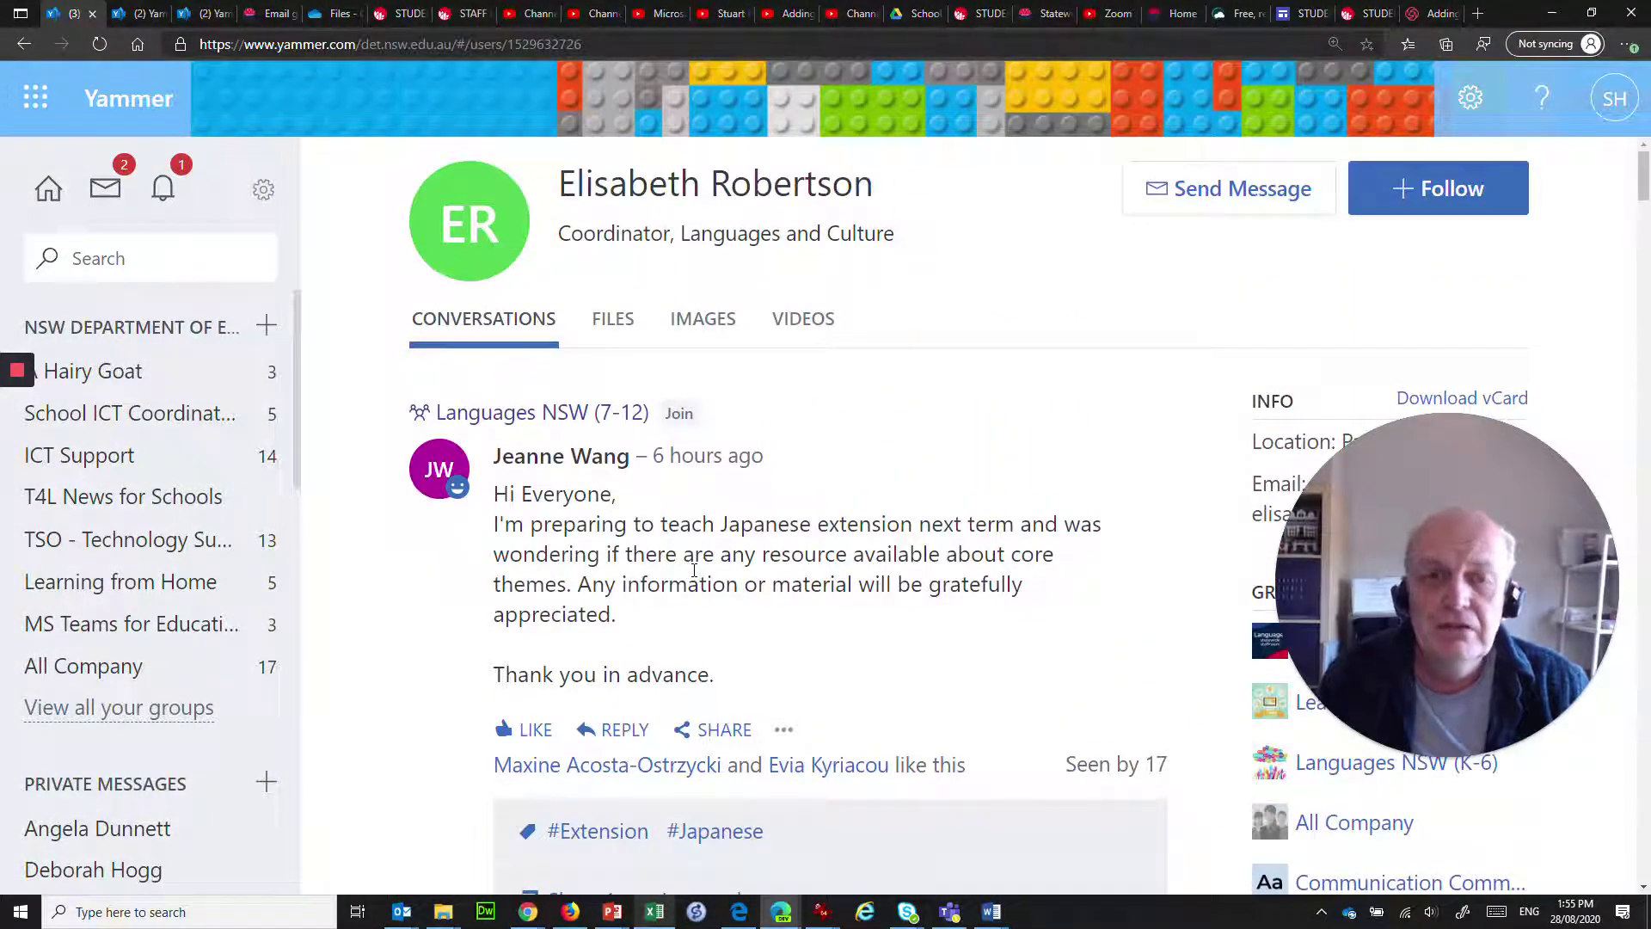
mouse_move(12, 368)
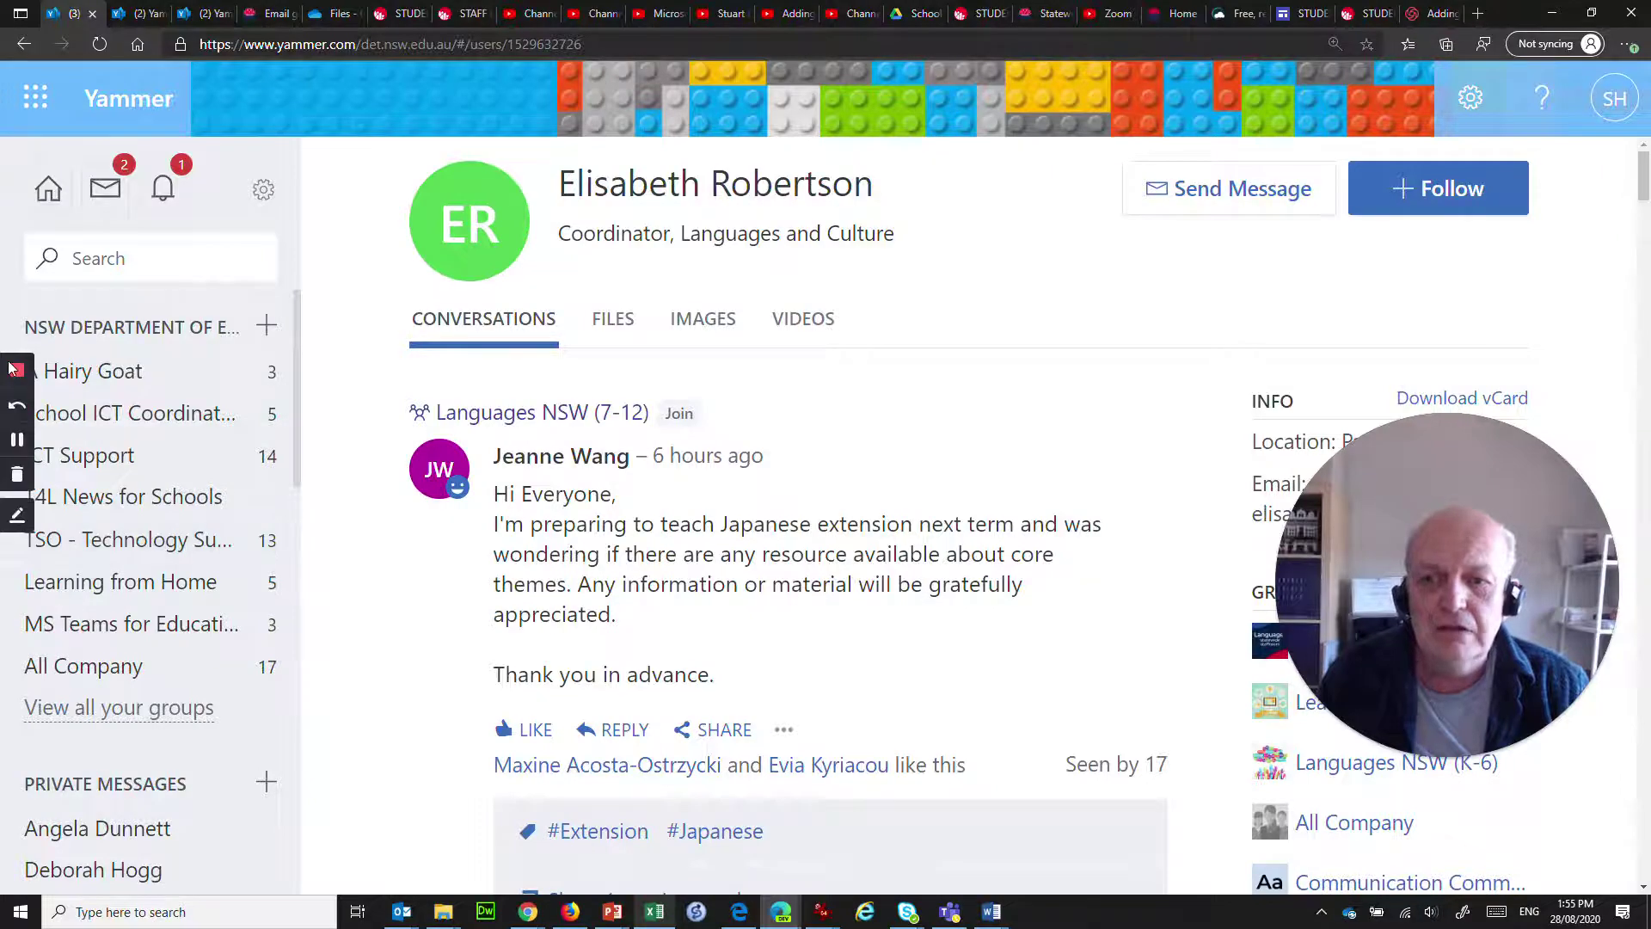